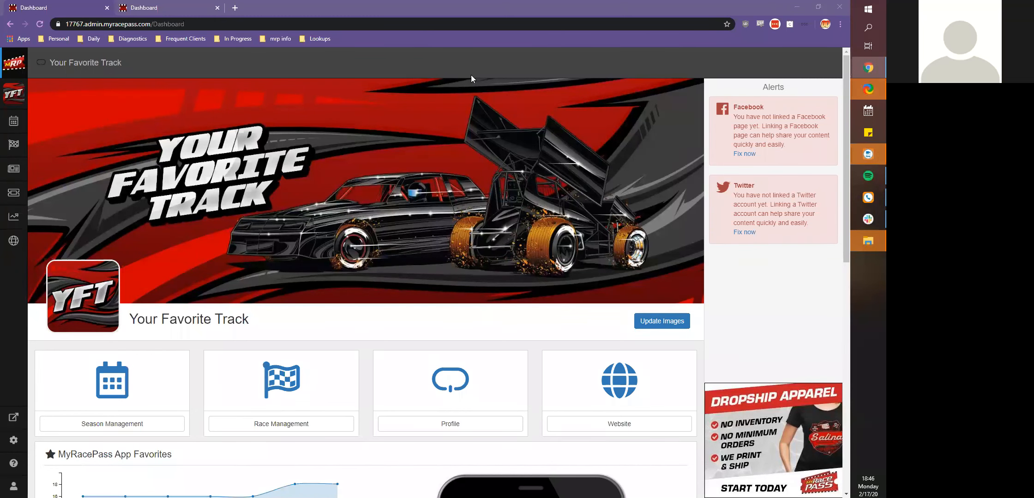
Step: Look over the Your Favorite Series dashboard, then return to the Your Favorite Track dashboard
left_click(162, 6)
scroll(279, 219, "down", 3)
scroll(282, 216, "up", 3)
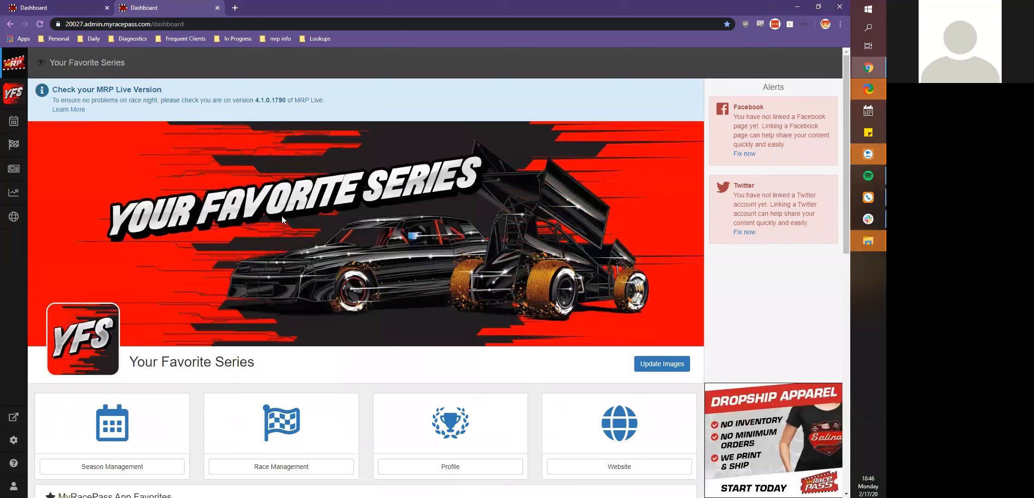
scroll(269, 224, "down", 8)
scroll(266, 224, "up", 8)
left_click(78, 8)
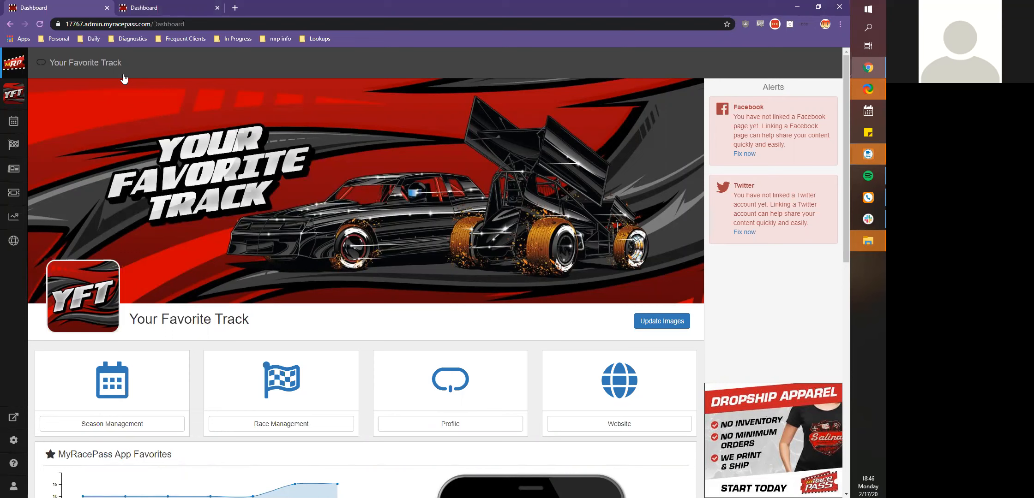
Step: Open the track's 2020 season configuration in season management, checking the list of available seasons on the way
left_click(15, 122)
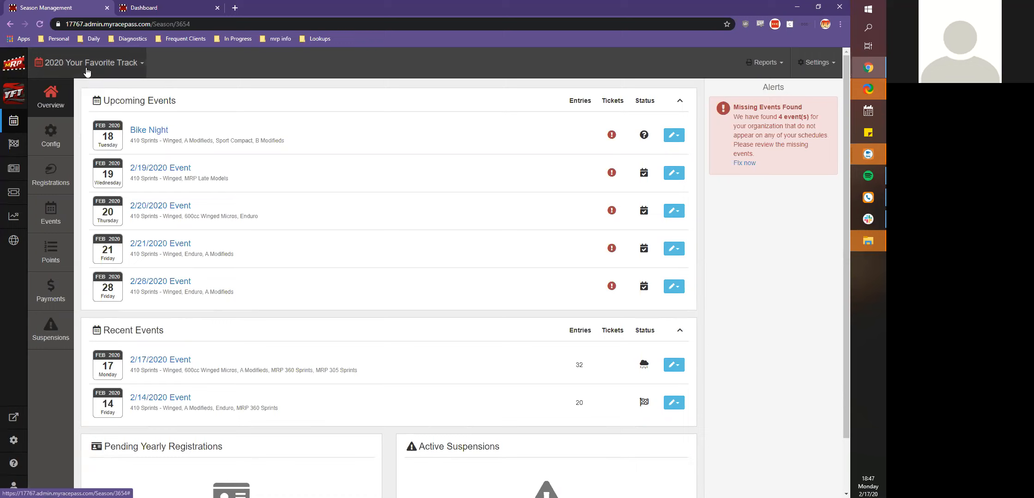
left_click(86, 69)
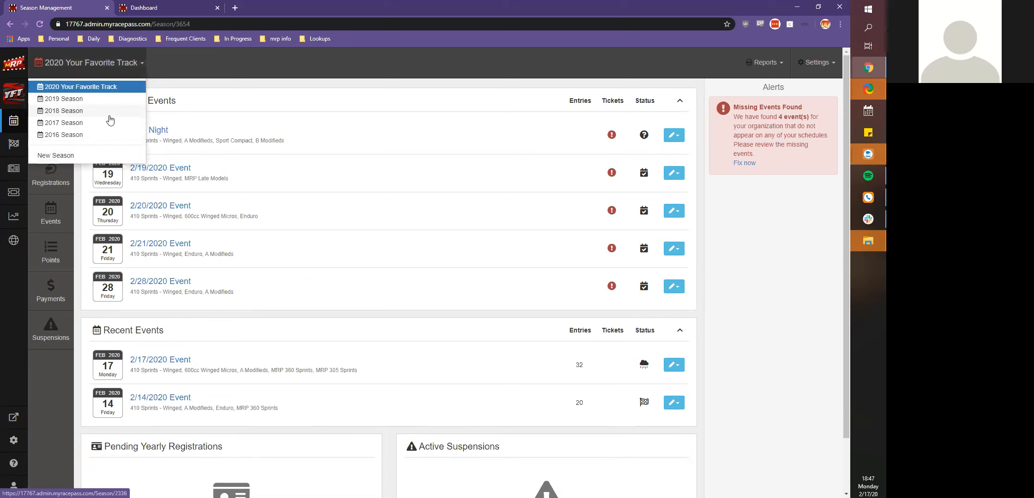
left_click(179, 91)
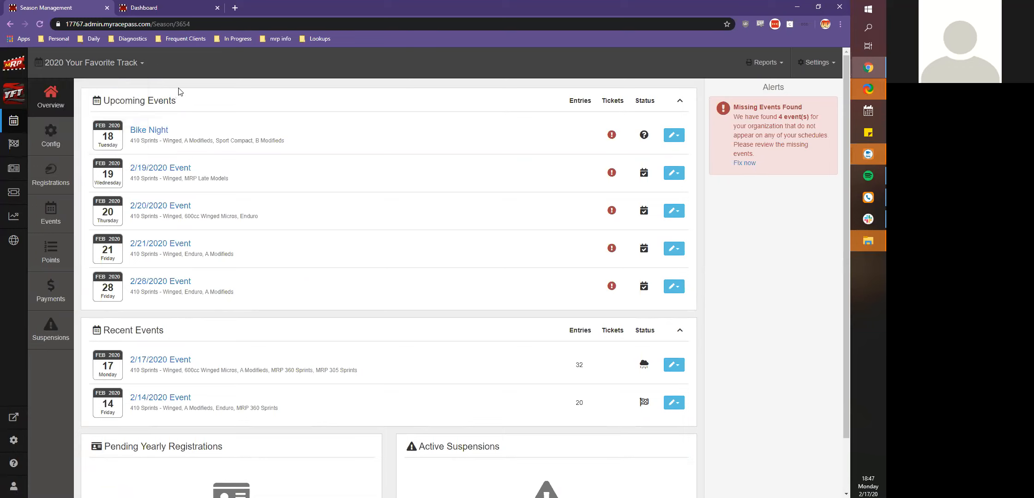
left_click(42, 139)
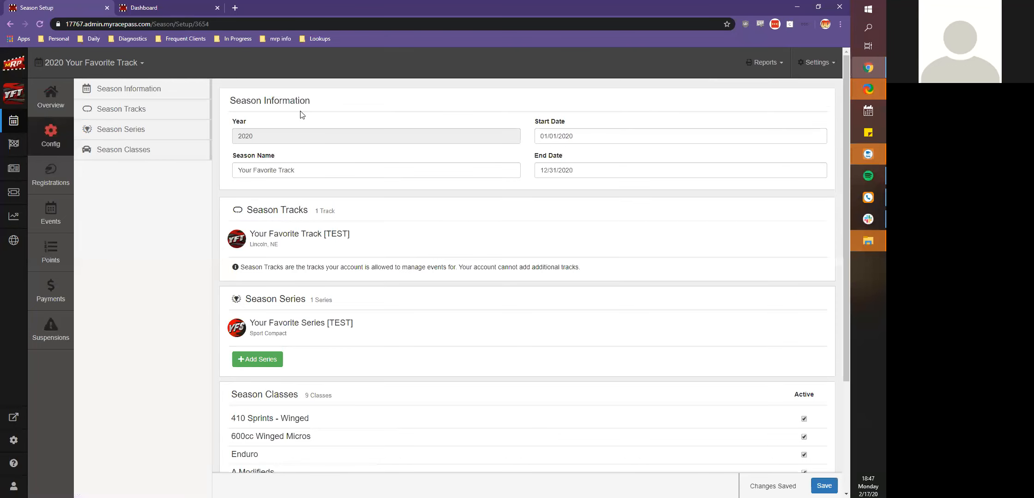
Step: Open the 2020 season configuration of the Your Favorite Series account and view its tracks, series and classes
left_click(141, 7)
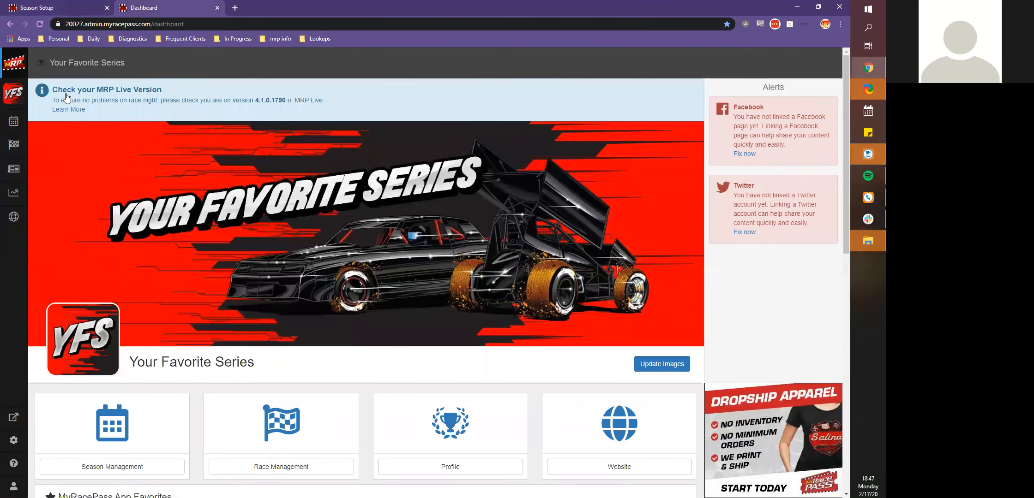
left_click(14, 120)
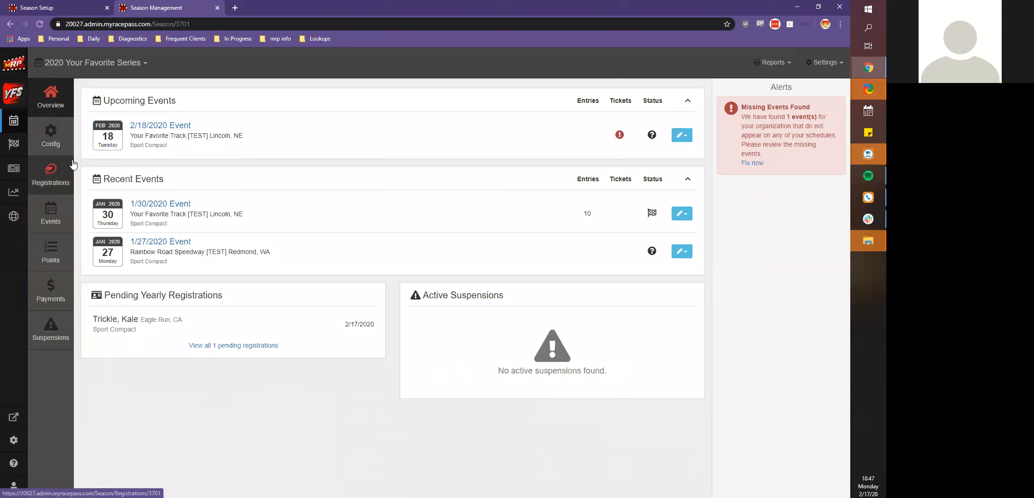
left_click(64, 145)
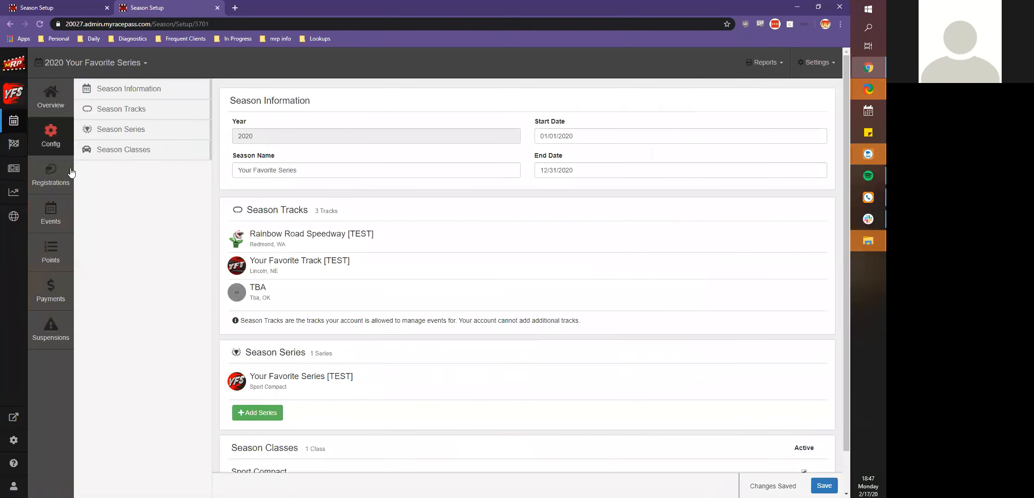
scroll(70, 173, "down", 1)
scroll(311, 213, "up", 1)
scroll(311, 212, "down", 1)
Step: Return to the Your Favorite Track season configuration and review its season tracks, series and classes
left_click(66, 8)
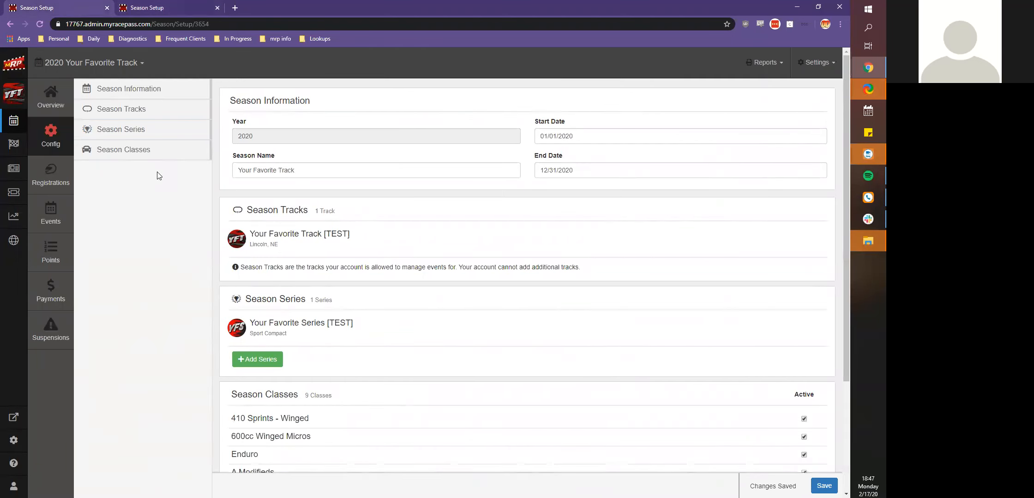
scroll(346, 155, "down", 2)
scroll(348, 157, "up", 2)
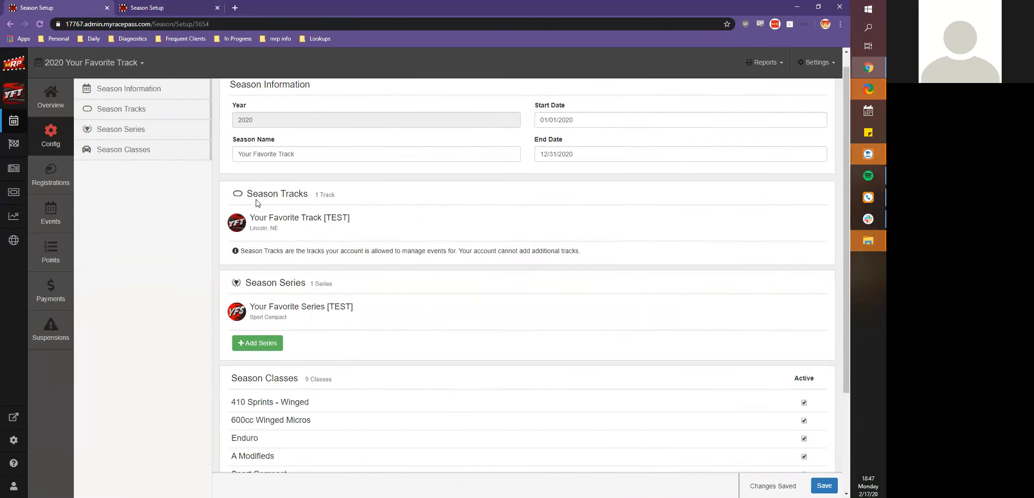
scroll(282, 247, "down", 2)
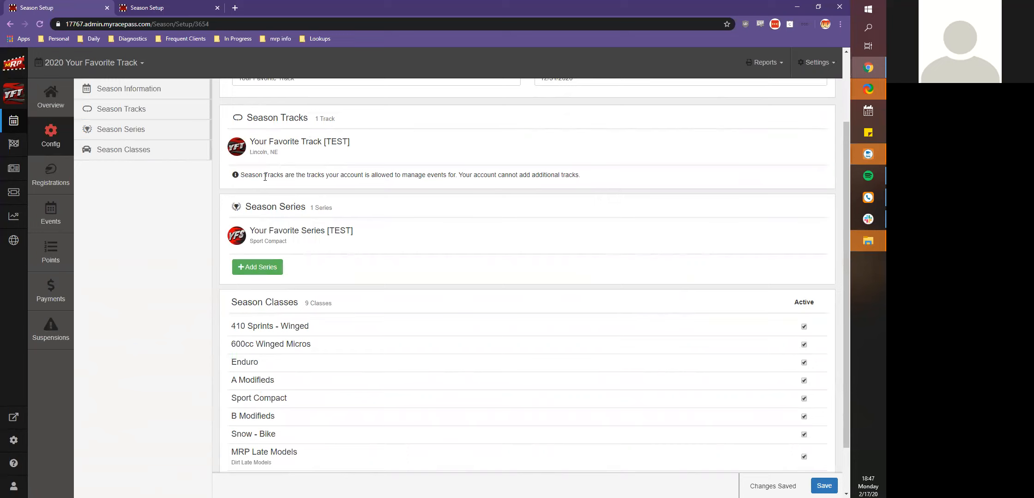
scroll(324, 163, "down", 1)
scroll(341, 159, "down", 1)
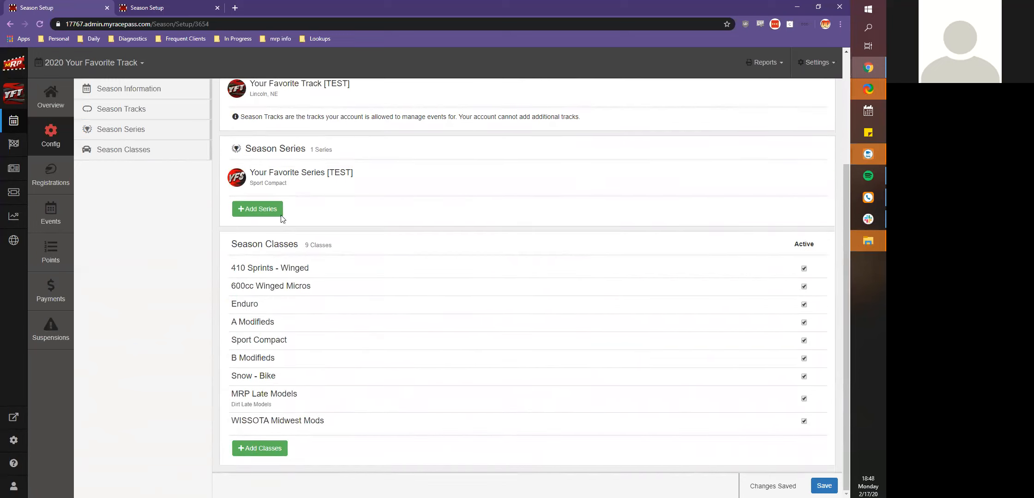
Step: Compare the series account's season setup with the track's season information and season series
left_click(162, 8)
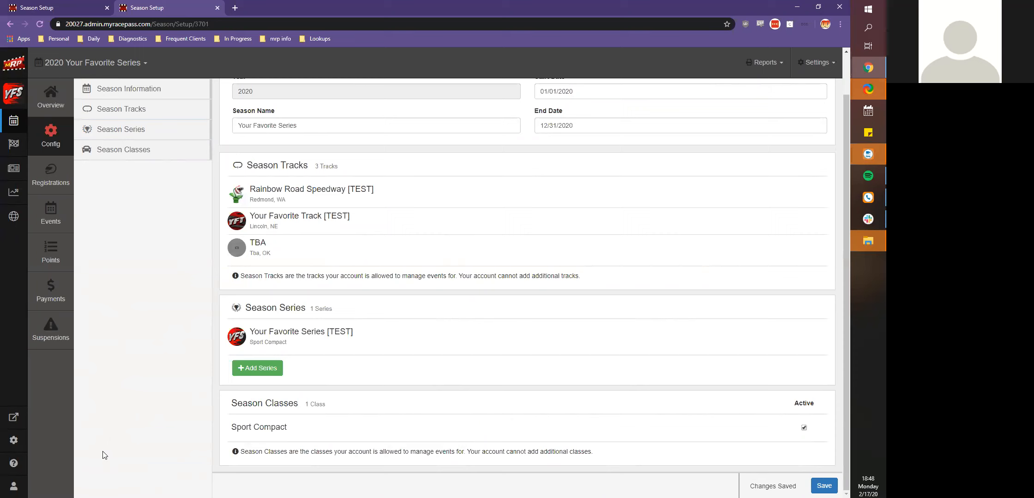
left_click(72, 6)
scroll(294, 256, "up", 3)
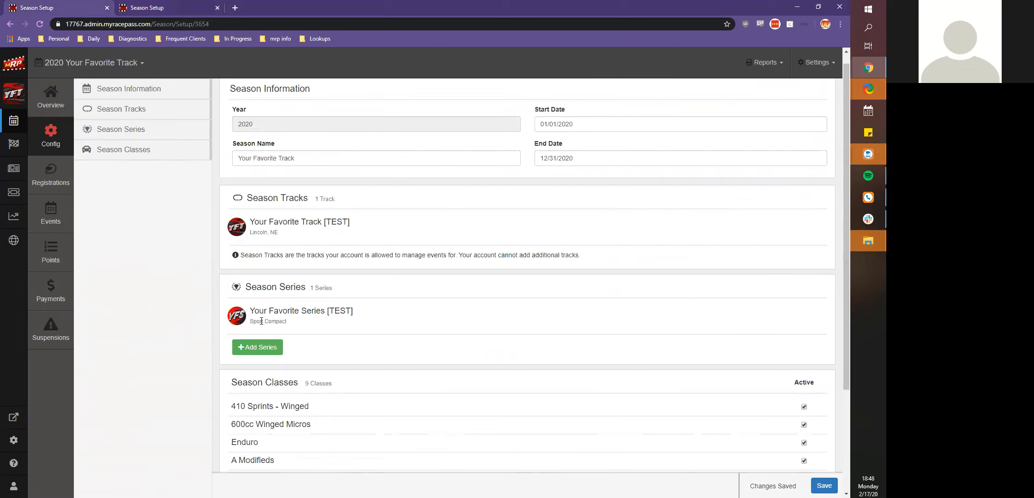
scroll(261, 321, "up", 1)
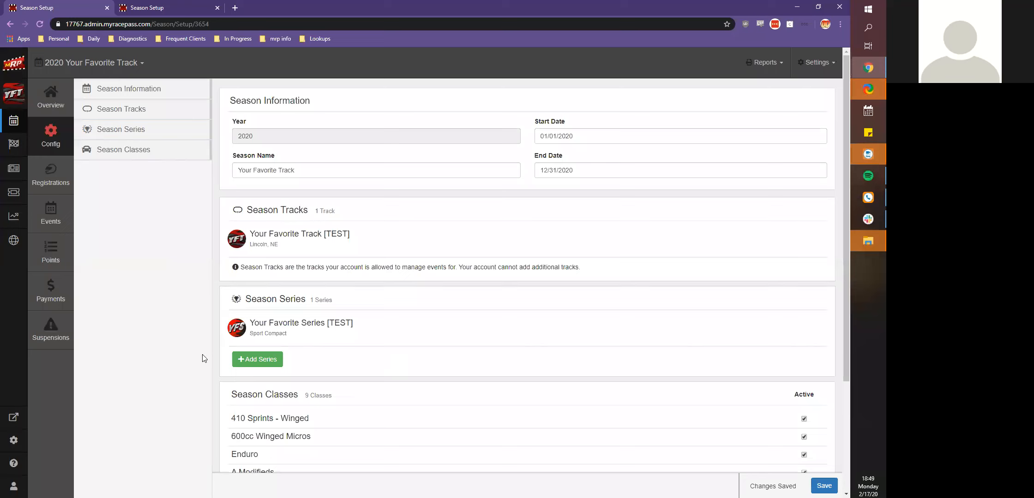
Step: Add the MRP 305 Sprints and MRP 360 Sprints classes to the track's 2020 season classes
scroll(233, 369, "down", 2)
scroll(233, 411, "up", 2)
scroll(257, 314, "down", 2)
scroll(257, 314, "down", 2)
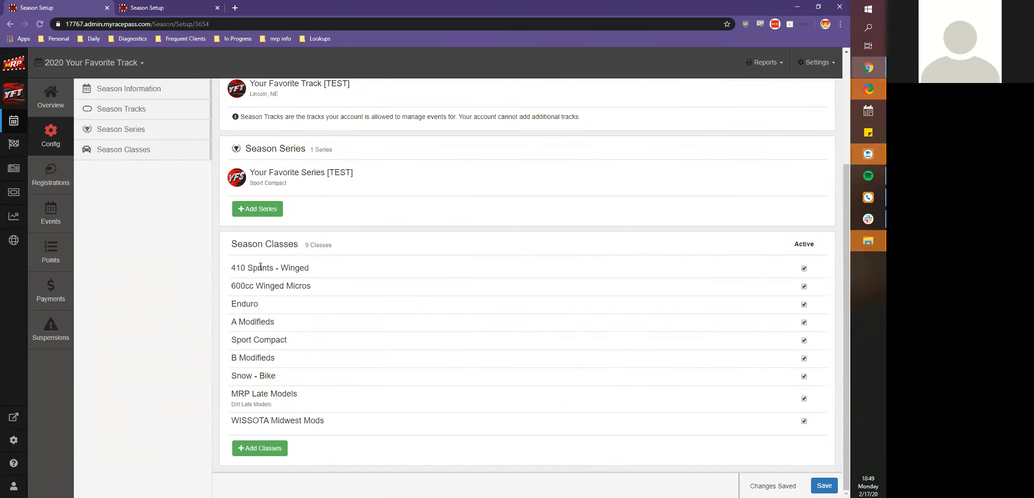
left_click(255, 457)
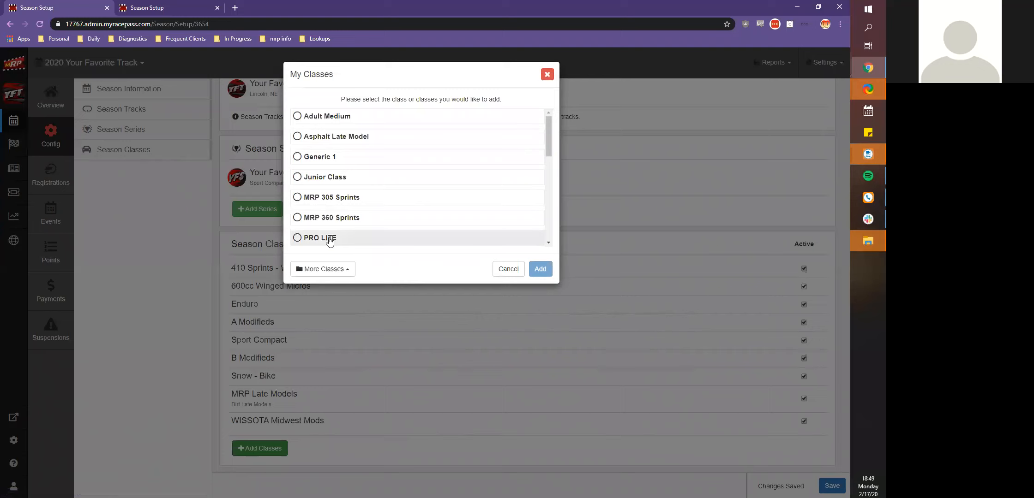
left_click(330, 198)
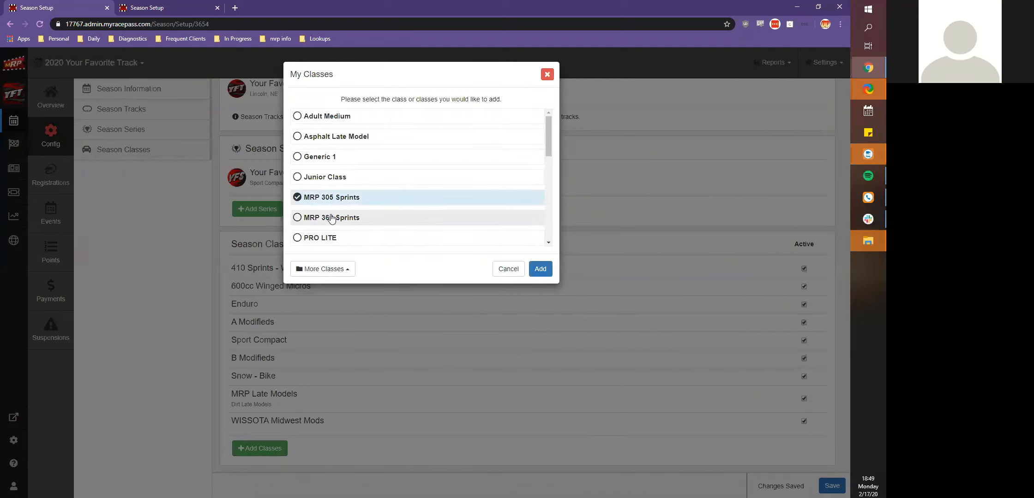
left_click(331, 218)
left_click(540, 269)
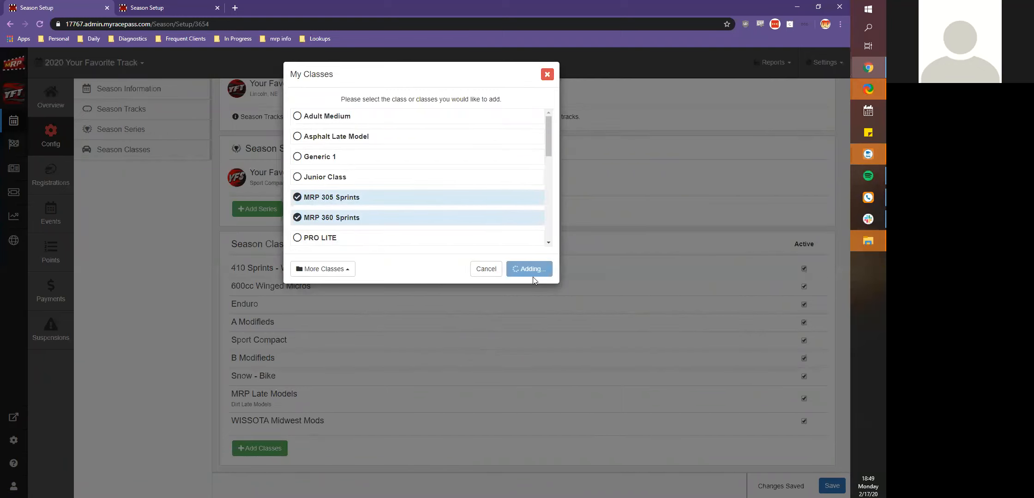
scroll(513, 289, "down", 1)
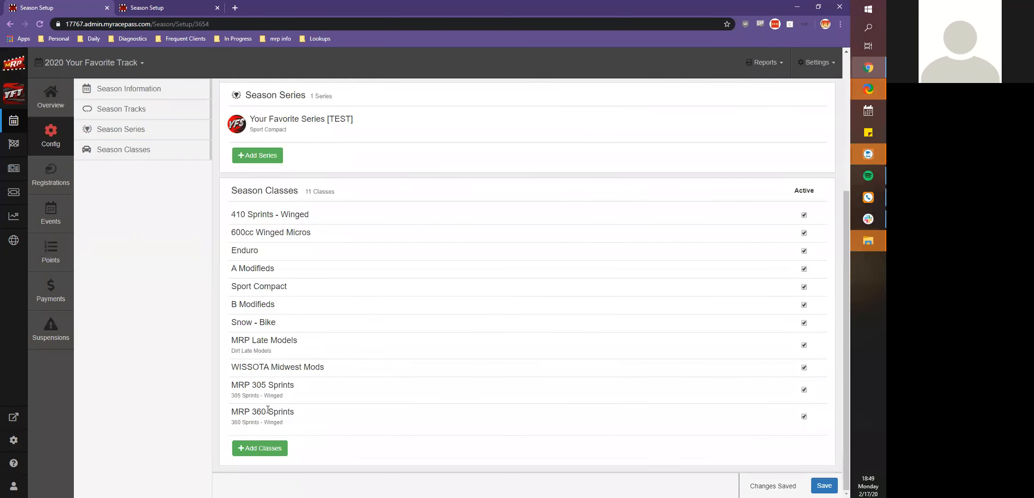
Step: Start adding another season class and filter the sanction classes by WISSOTA
left_click(269, 451)
left_click(332, 272)
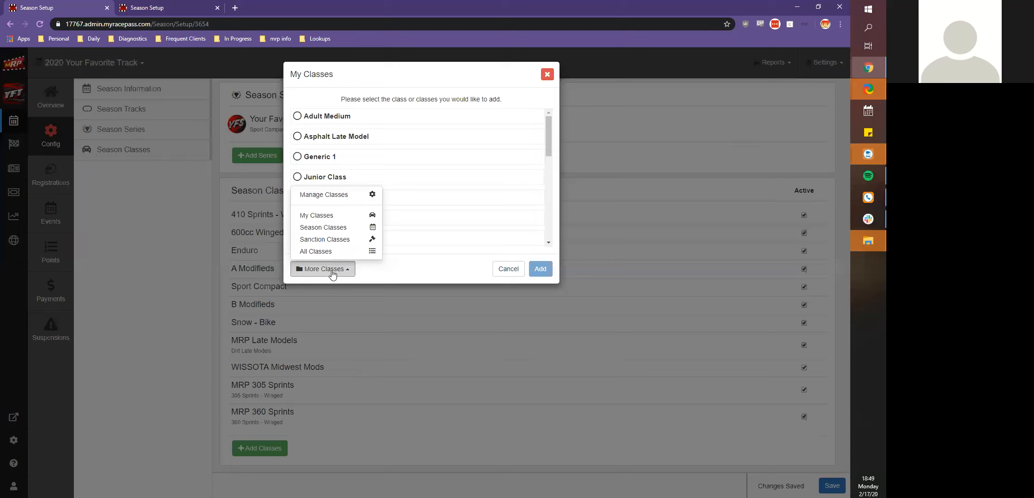
left_click(314, 243)
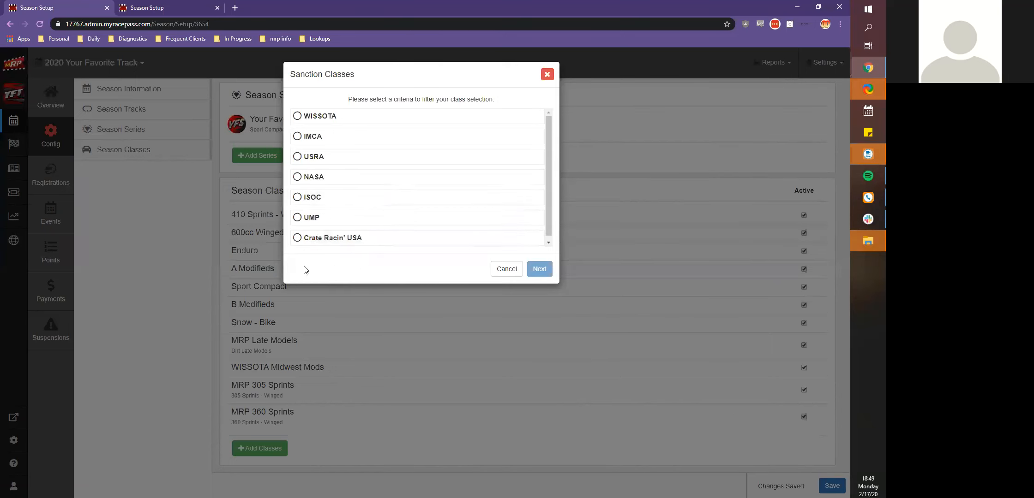
scroll(359, 164, "up", 1)
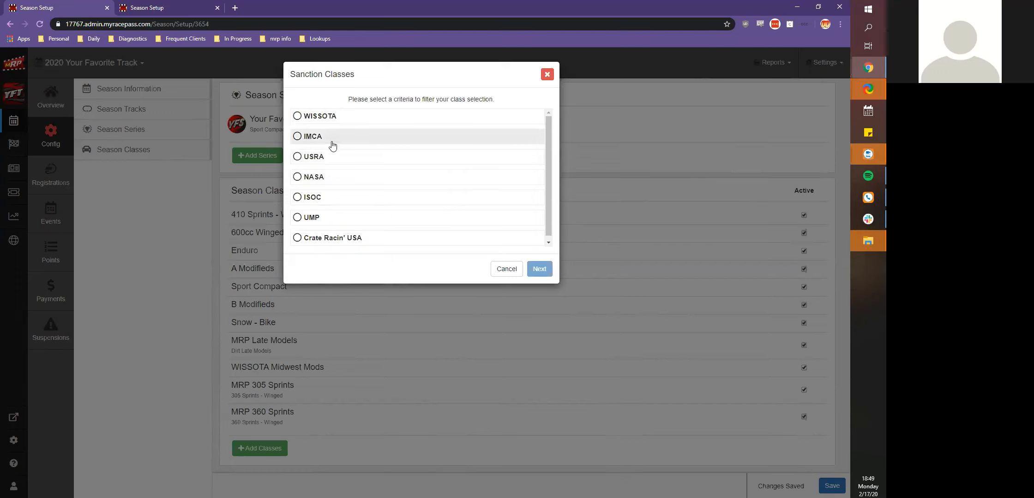
left_click(323, 118)
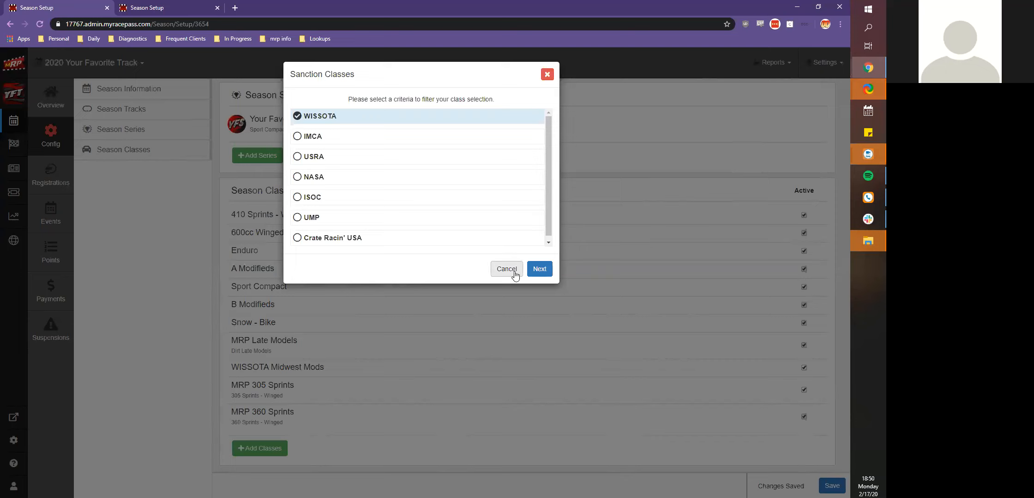
left_click(538, 275)
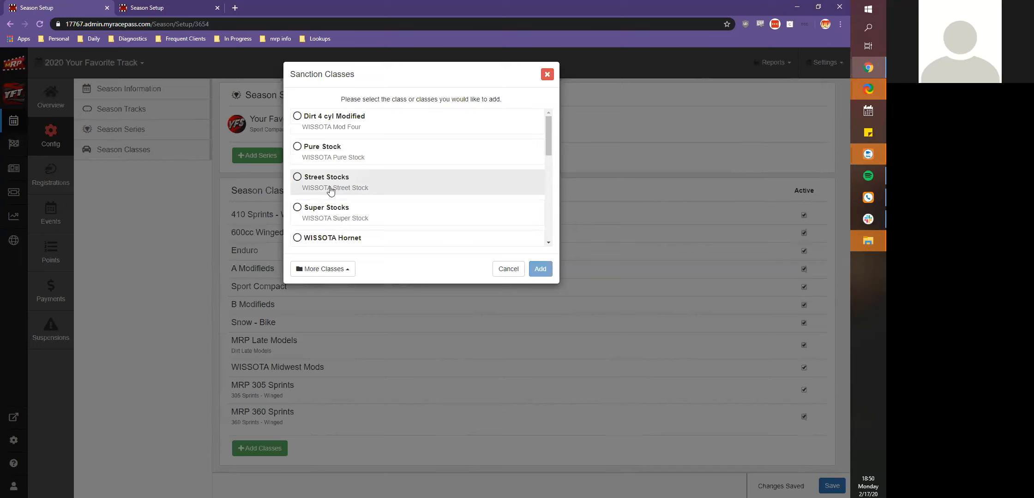
Step: Look through the WISSOTA sanction classes and close the class selection without adding any
scroll(323, 187, "down", 2)
scroll(323, 166, "down", 1)
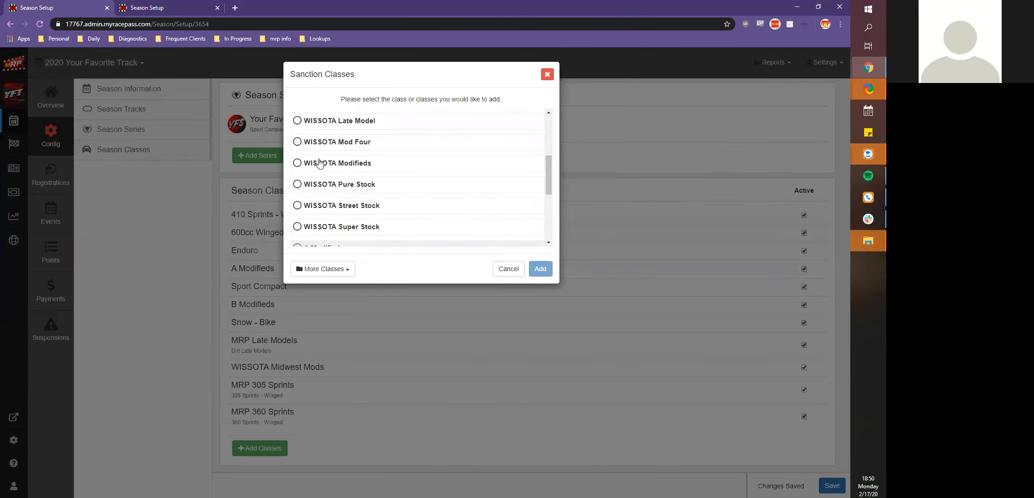
scroll(333, 169, "up", 3)
scroll(326, 157, "down", 3)
scroll(546, 178, "up", 3)
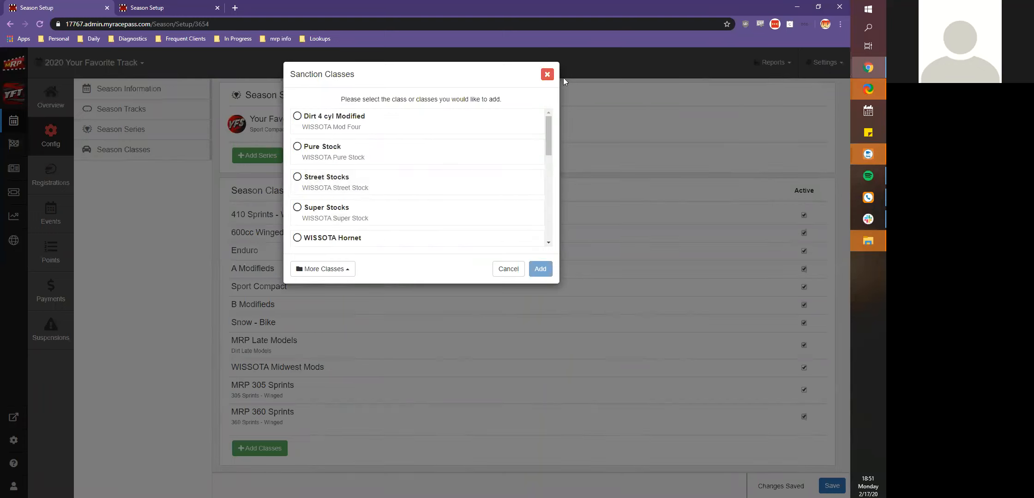
left_click(547, 75)
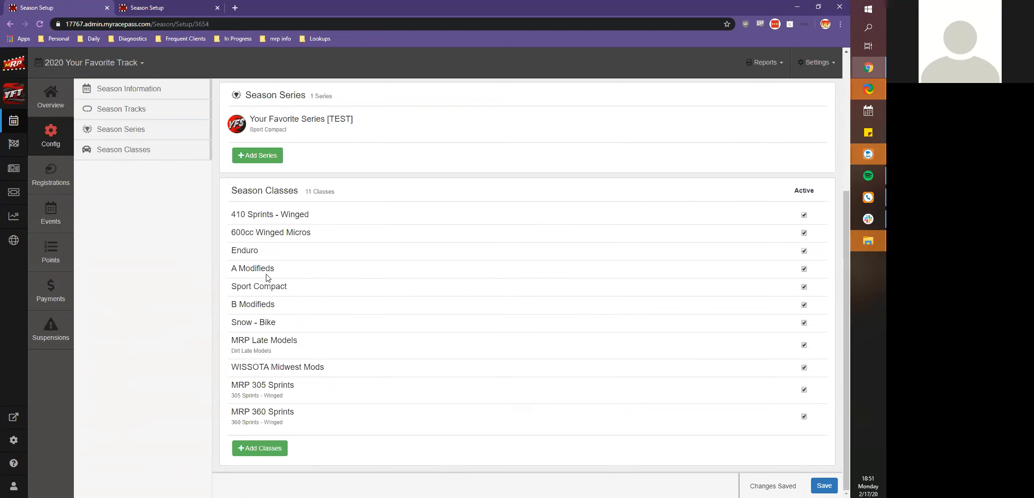
Step: Open the Manage Classes page from the season settings
scroll(347, 295, "up", 3)
scroll(321, 305, "down", 3)
left_click(816, 63)
left_click(629, 160)
left_click(816, 62)
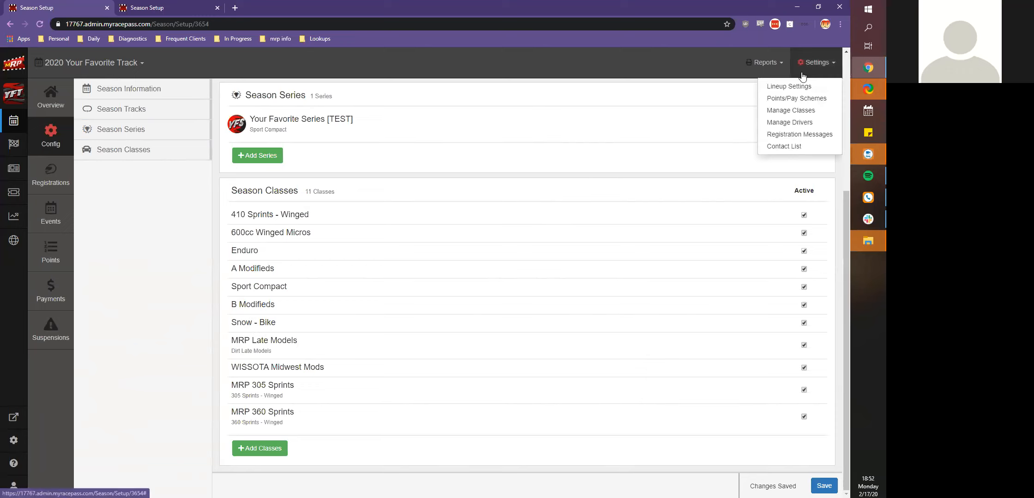
left_click(784, 114)
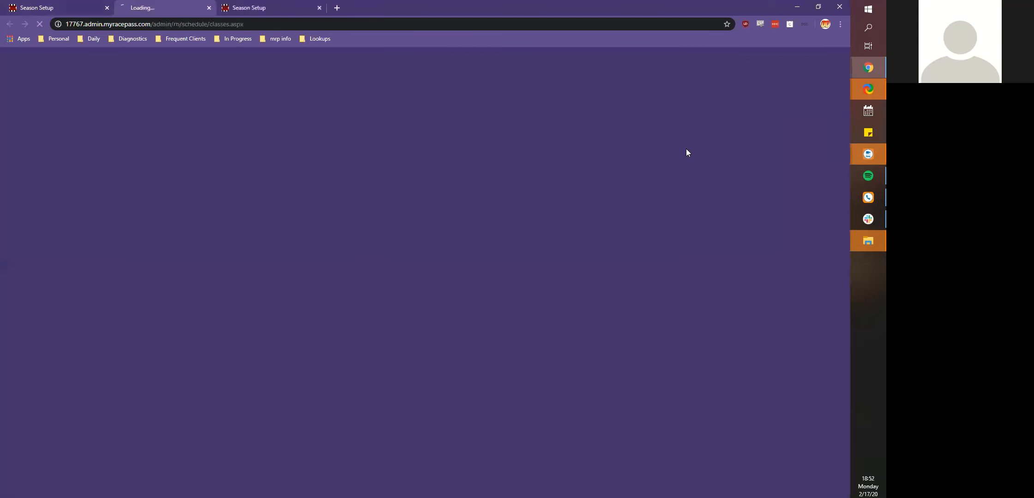
Step: Review the track's current classes with their name overrides, short names, max pill values and active options
scroll(558, 188, "down", 3)
scroll(558, 187, "up", 3)
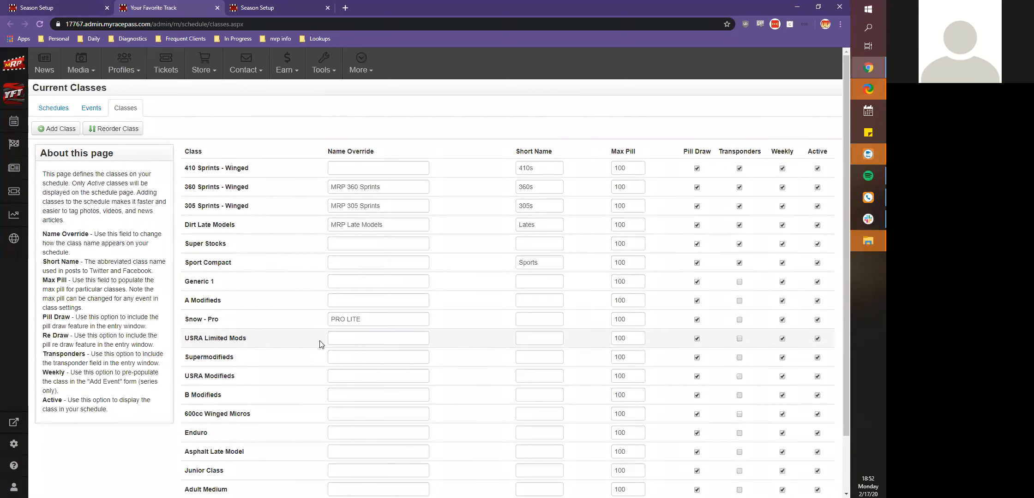
scroll(331, 338, "down", 1)
scroll(331, 339, "down", 1)
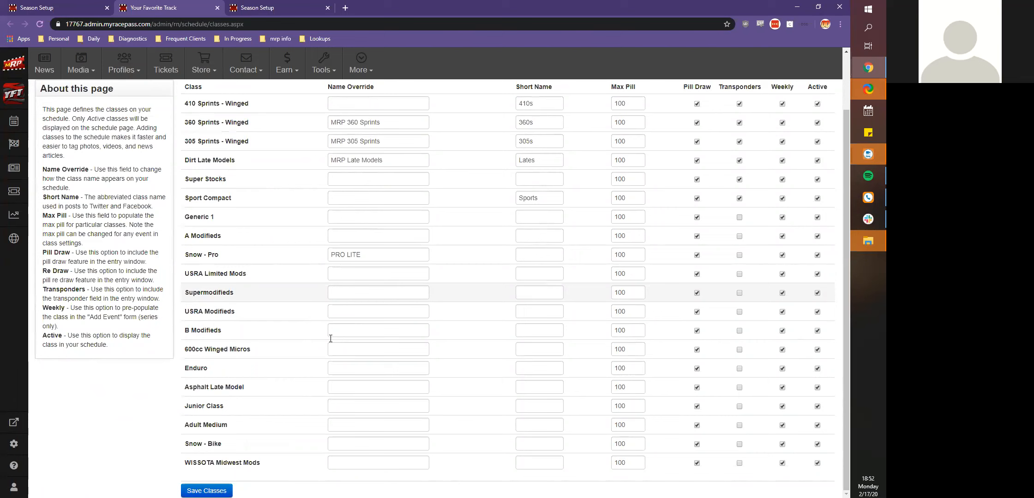
scroll(319, 215, "up", 2)
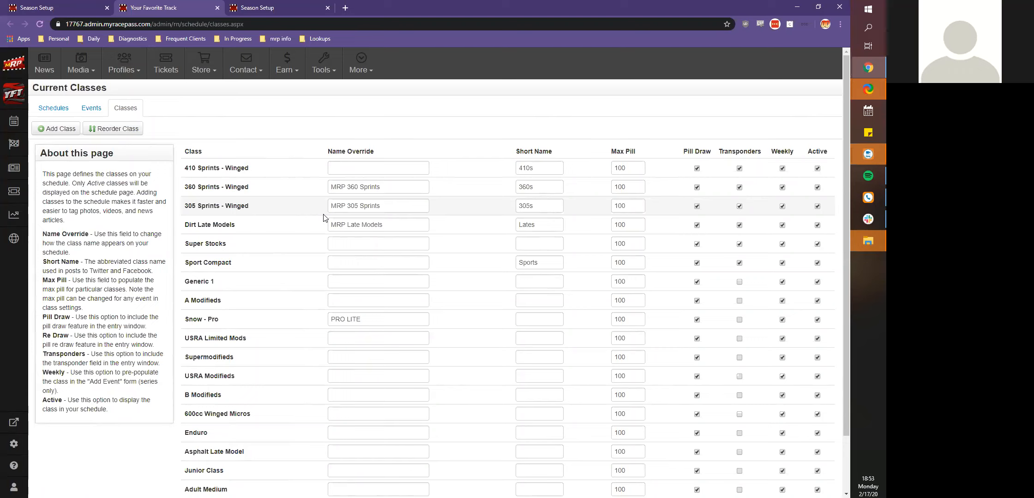
scroll(324, 218, "down", 2)
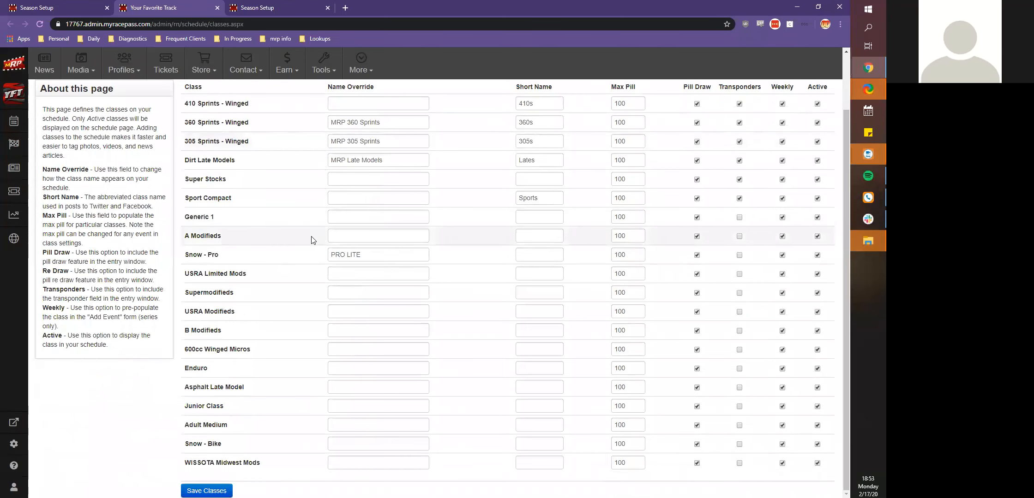
Step: Leave the track's classes page for its season overview and look over the 2020 Your Favorite Series season setup
scroll(311, 240, "up", 2)
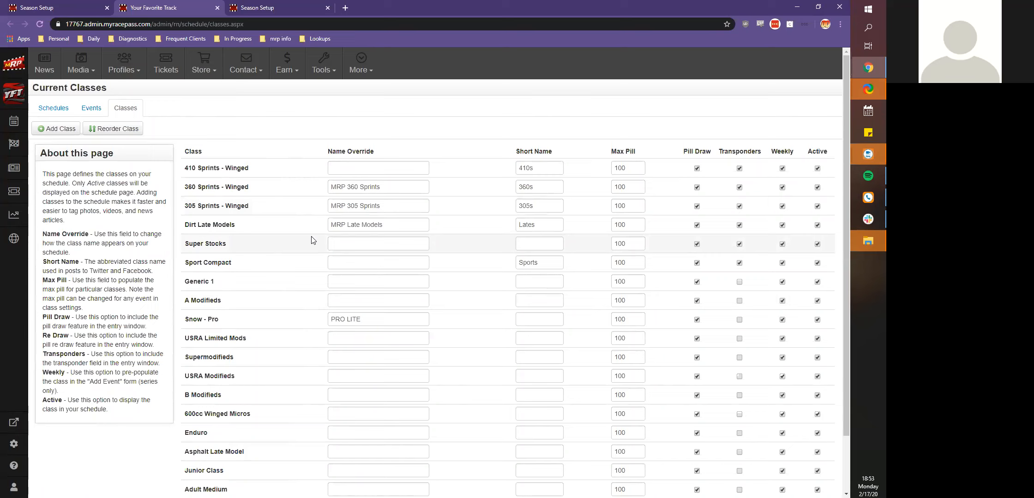
left_click(7, 127)
left_click(276, 7)
scroll(252, 191, "up", 1)
scroll(251, 190, "down", 1)
scroll(251, 190, "up", 1)
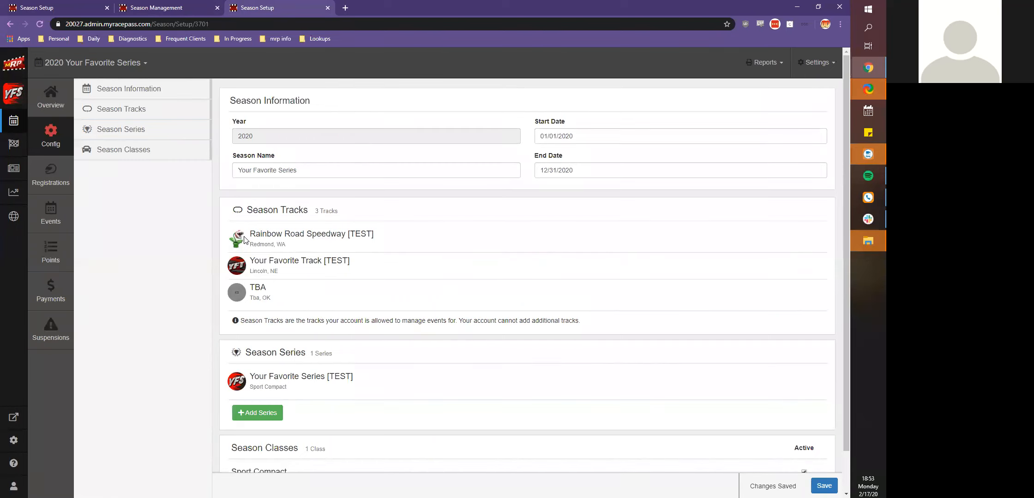
Step: Open the event schedules for both the 2020 Your Favorite Series and the 2020 Your Favorite Track seasons
left_click(52, 215)
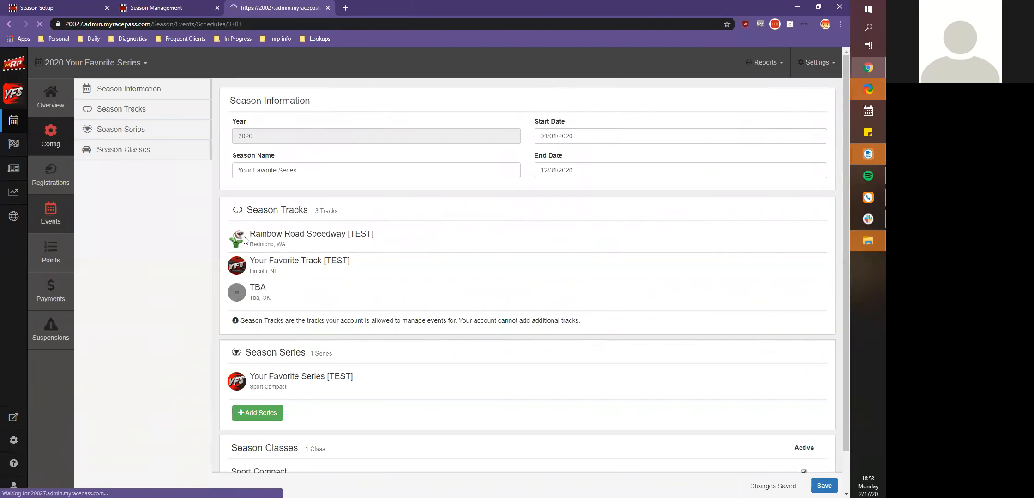
left_click(173, 6)
left_click(53, 218)
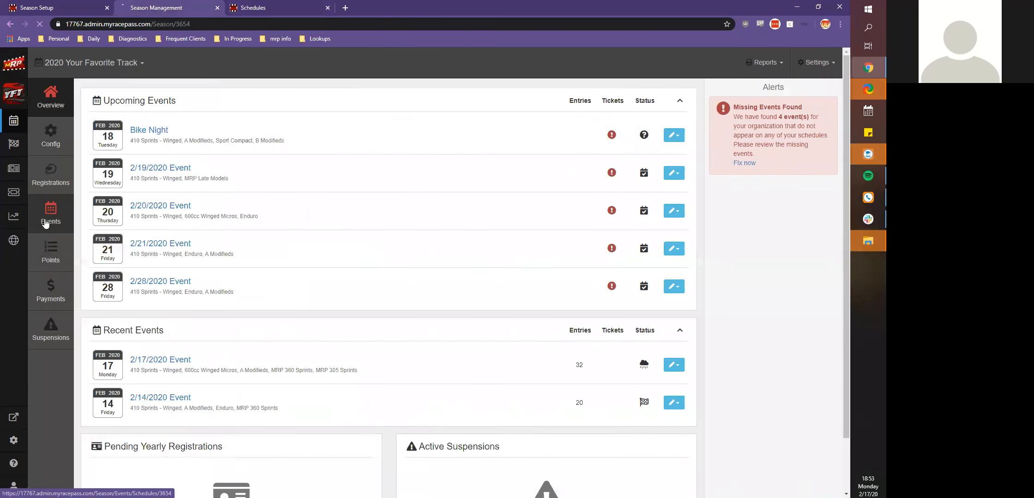
Step: Compare the events and event totals of the track's 2020 main schedule and its 2020 - Special Schedule
scroll(55, 228, "down", 2)
scroll(55, 228, "up", 2)
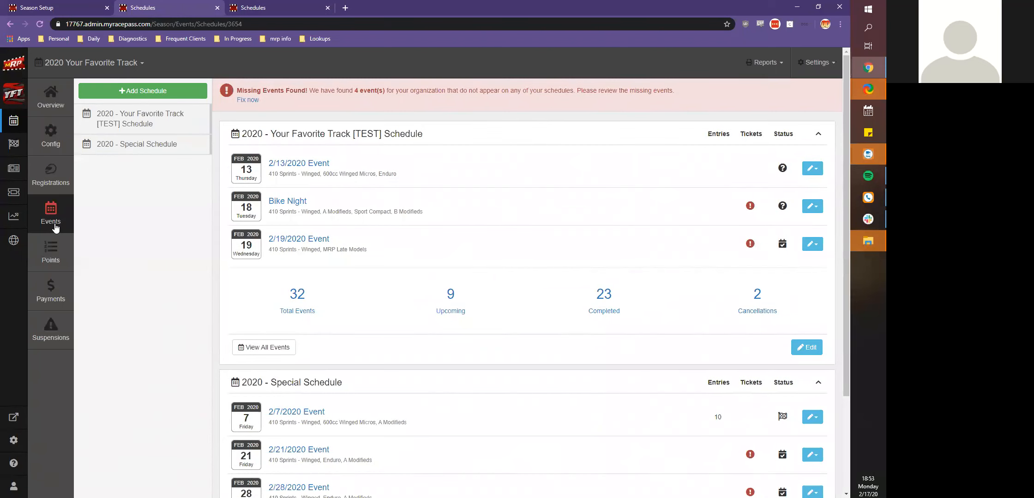
scroll(55, 228, "down", 1)
scroll(55, 228, "up", 1)
scroll(302, 364, "down", 3)
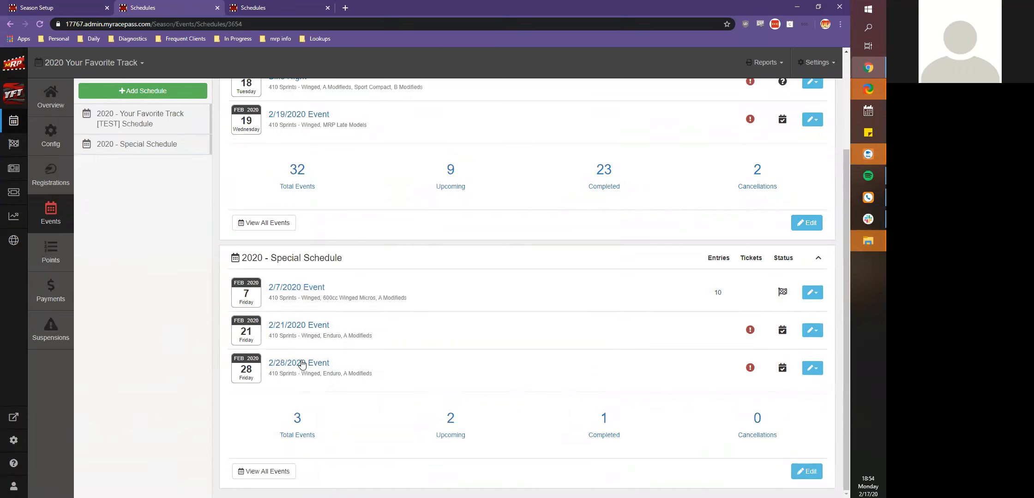
scroll(302, 364, "up", 3)
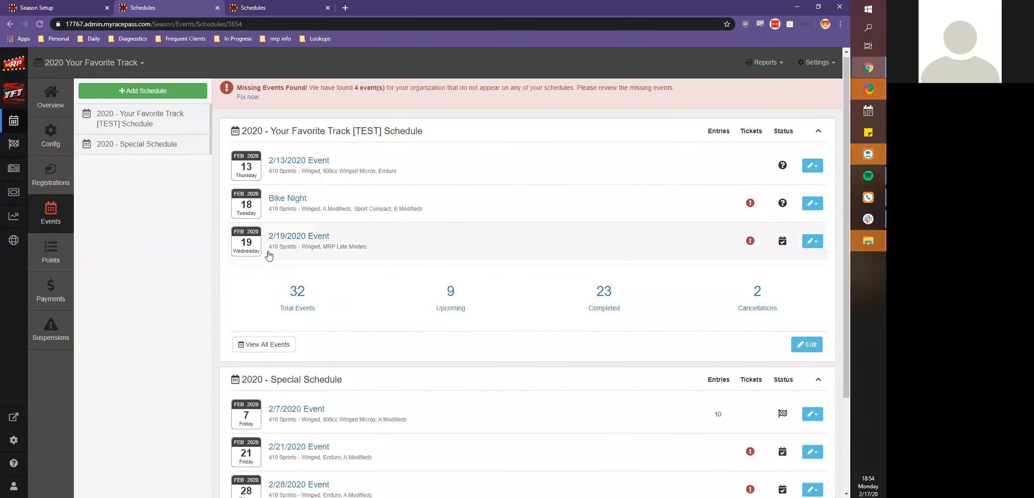
scroll(249, 252, "down", 2)
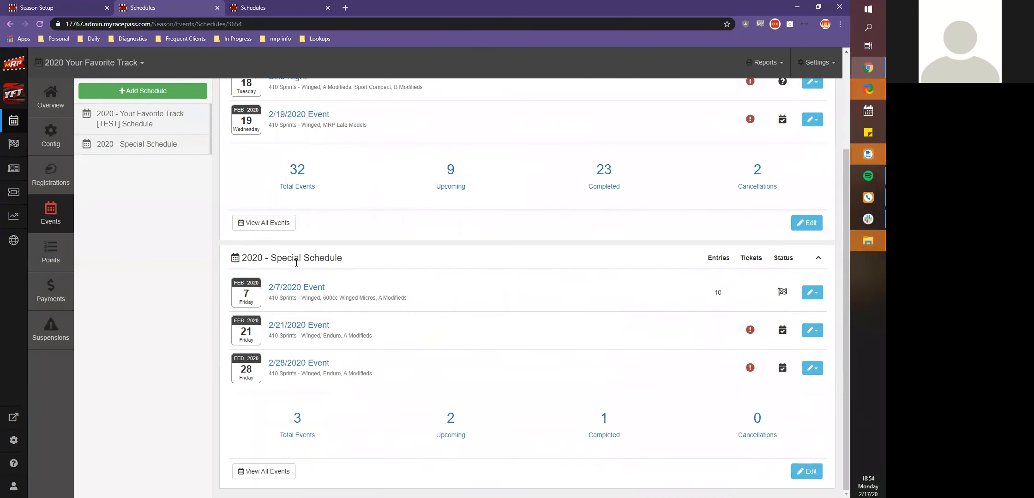
scroll(277, 330, "up", 2)
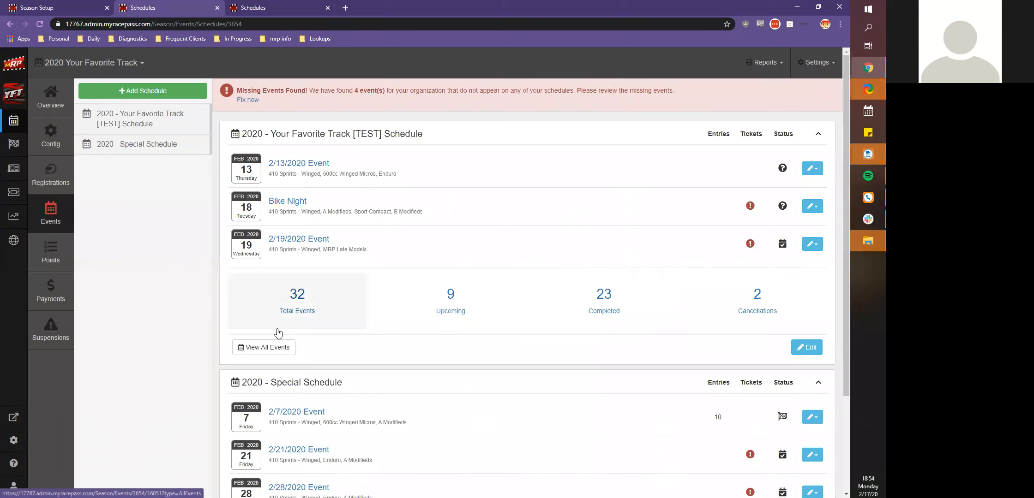
scroll(266, 351, "down", 3)
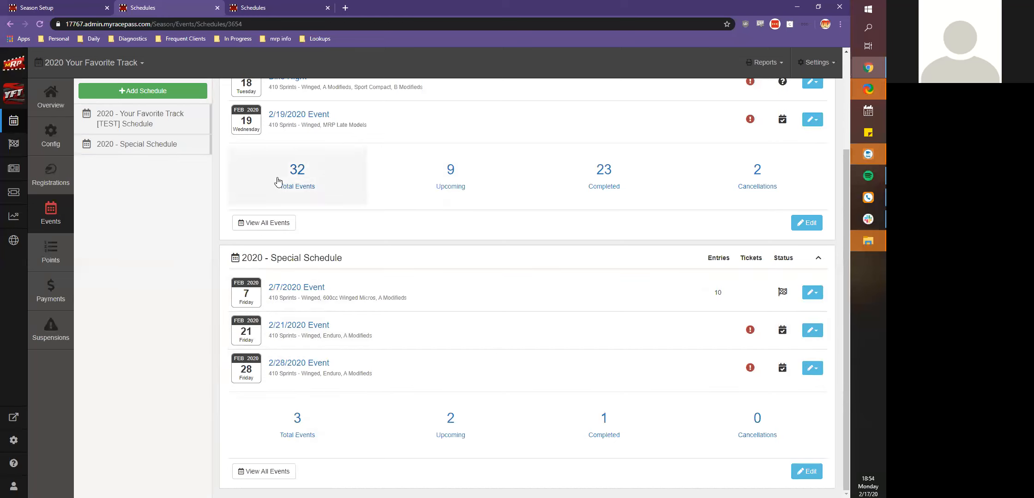
scroll(323, 363, "up", 3)
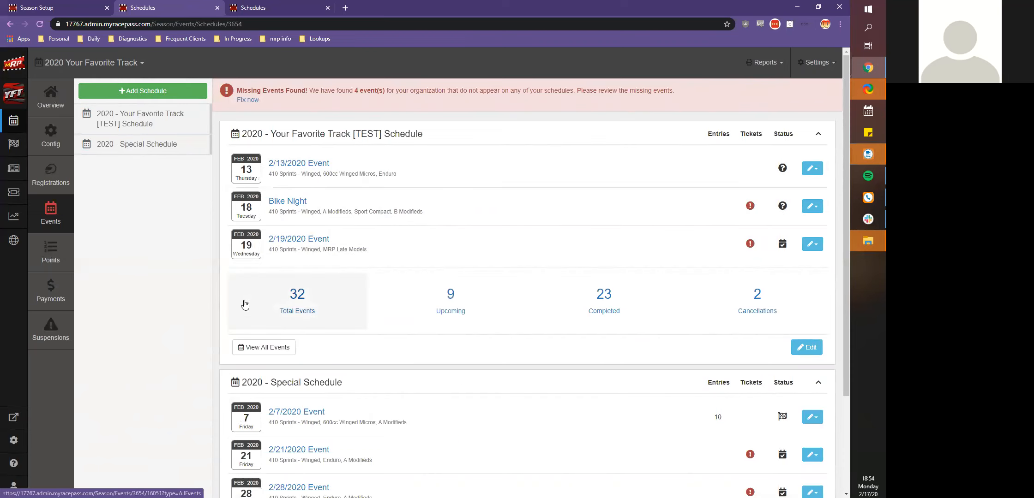
Step: Open all events of the 2020 - Your Favorite Track [TEST] Schedule and look through the months listed
scroll(245, 305, "down", 2)
left_click(305, 224)
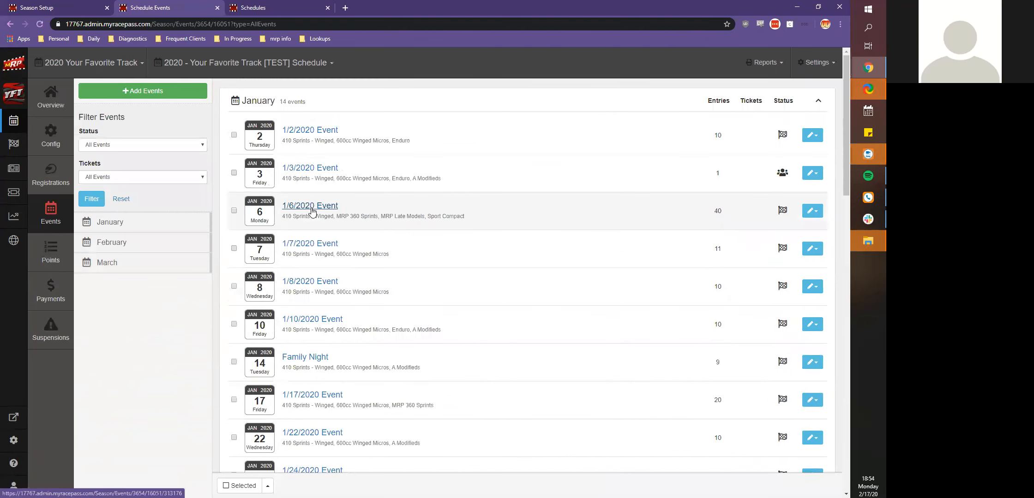
scroll(311, 211, "down", 8)
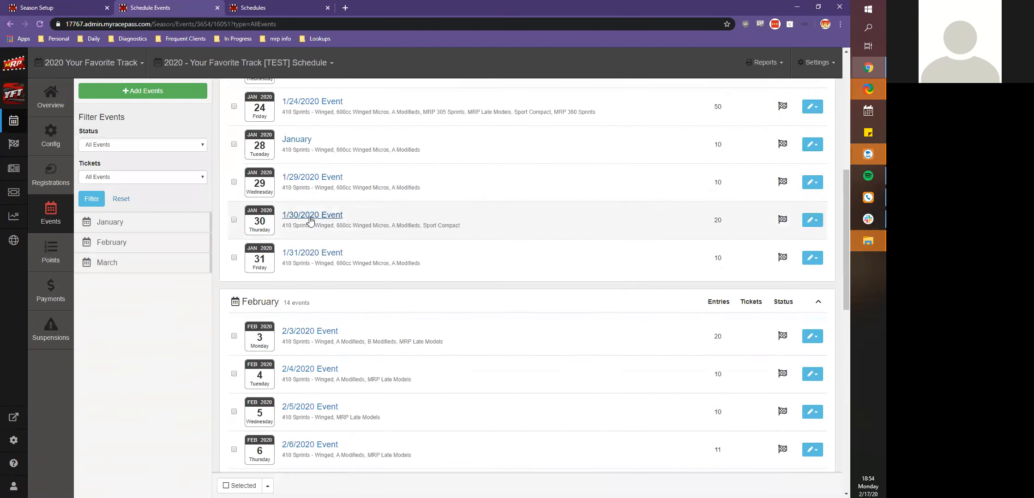
scroll(264, 249, "down", 11)
scroll(262, 251, "up", 19)
Step: Start adding events to the schedule for the dates March 16, March 23 and March 30, 2020
left_click(171, 92)
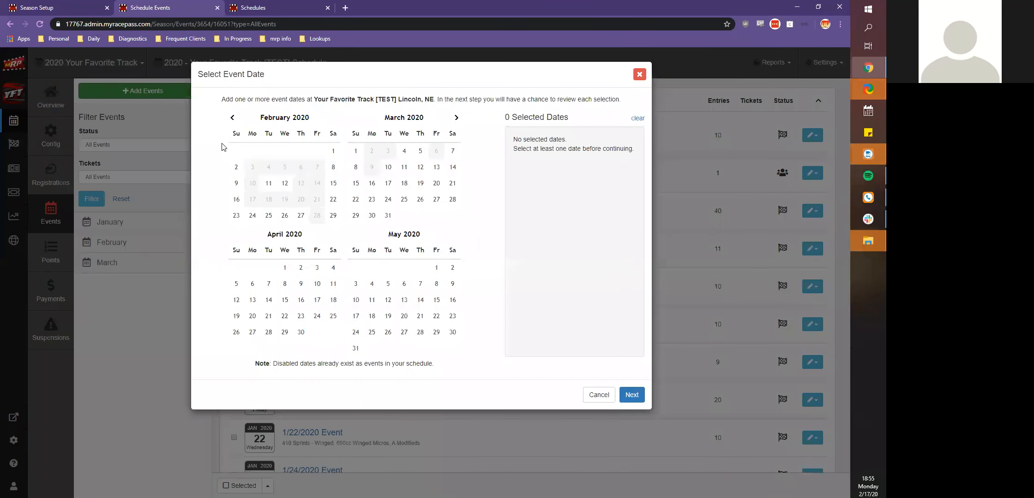
left_click(372, 184)
left_click(371, 199)
left_click(372, 216)
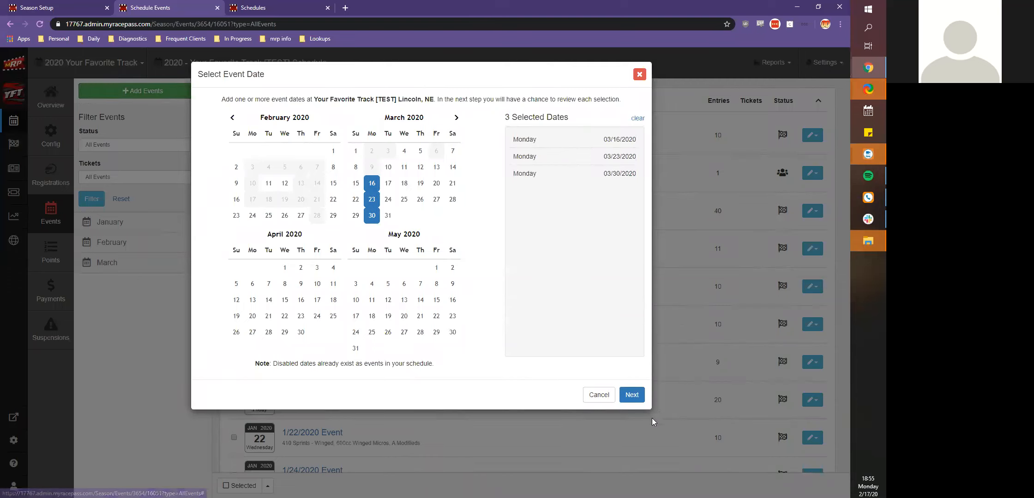
left_click(632, 395)
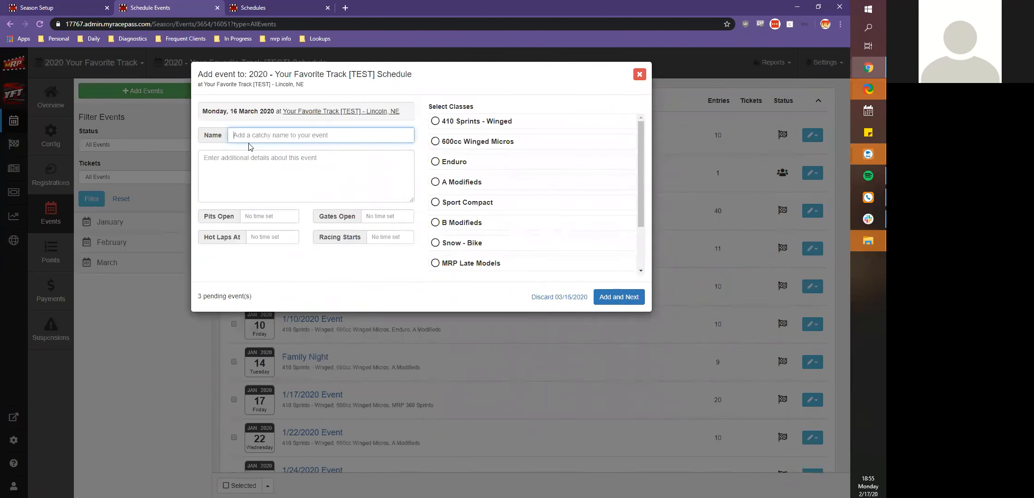
Step: Name the March 16 event "Monday Madness!" and set its pits open time to 3:00 PM
type("Monday Madness!")
left_click(234, 169)
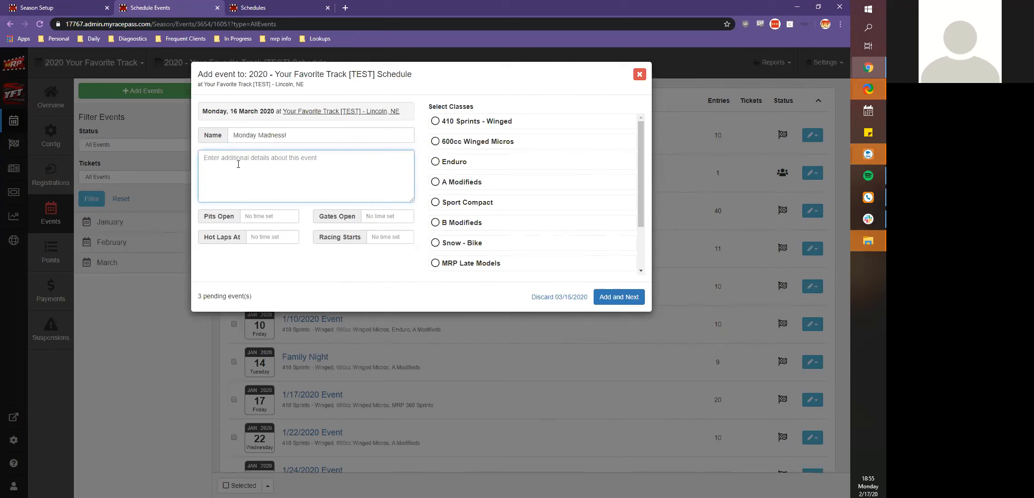
left_click(254, 219)
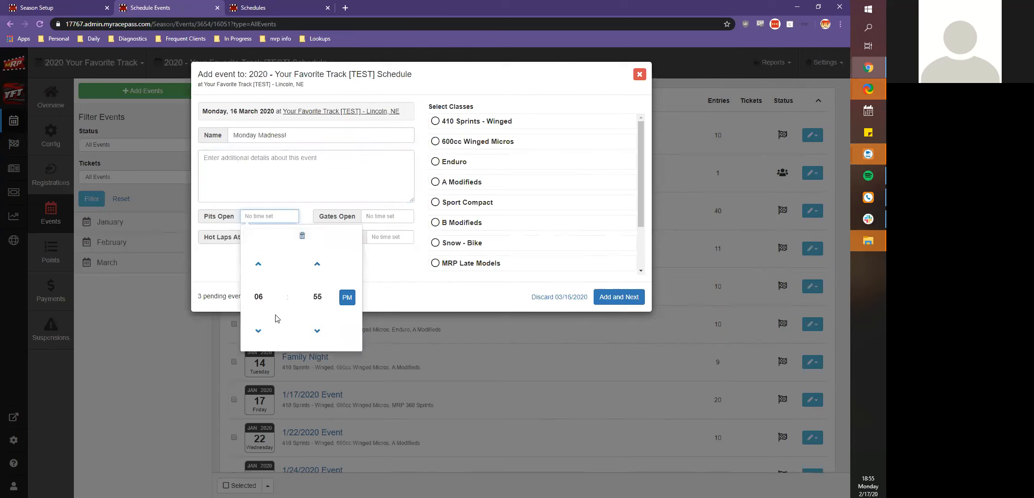
left_click(257, 298)
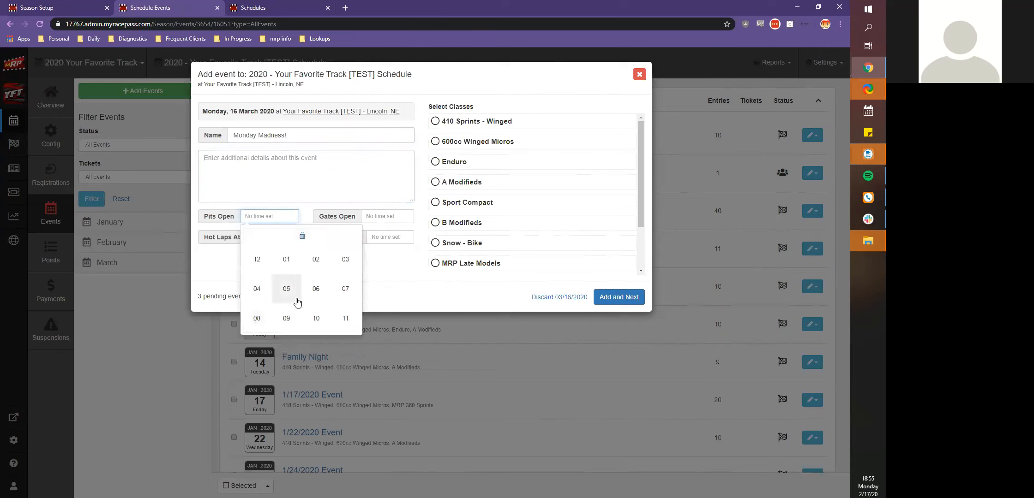
left_click(344, 261)
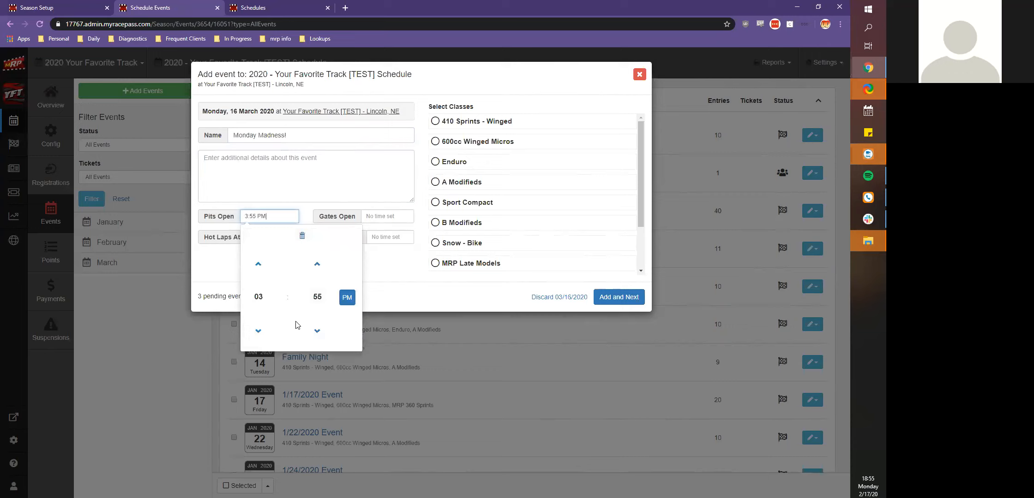
left_click(316, 298)
left_click(257, 264)
left_click(234, 276)
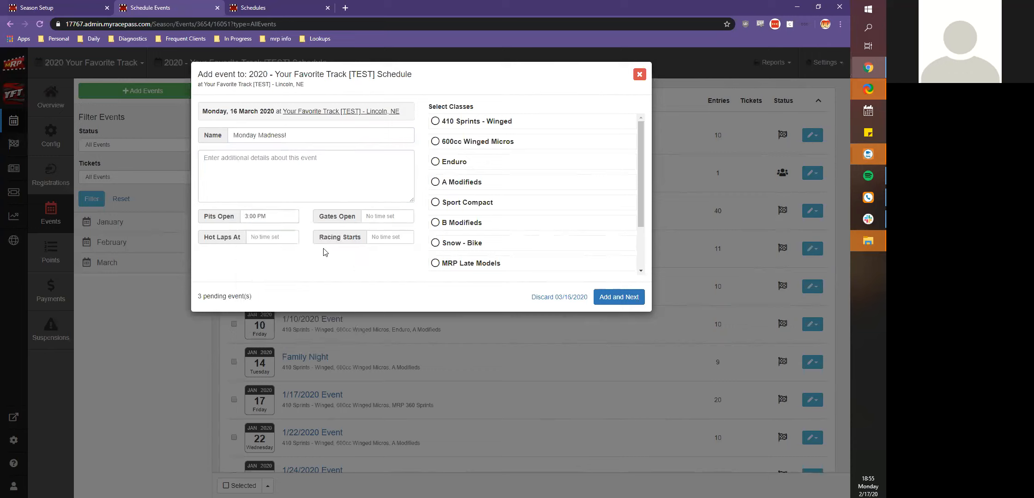
Step: Set the March 16 event's gates open time to 5:00 PM
left_click(384, 217)
left_click(378, 297)
left_click(407, 288)
left_click(437, 296)
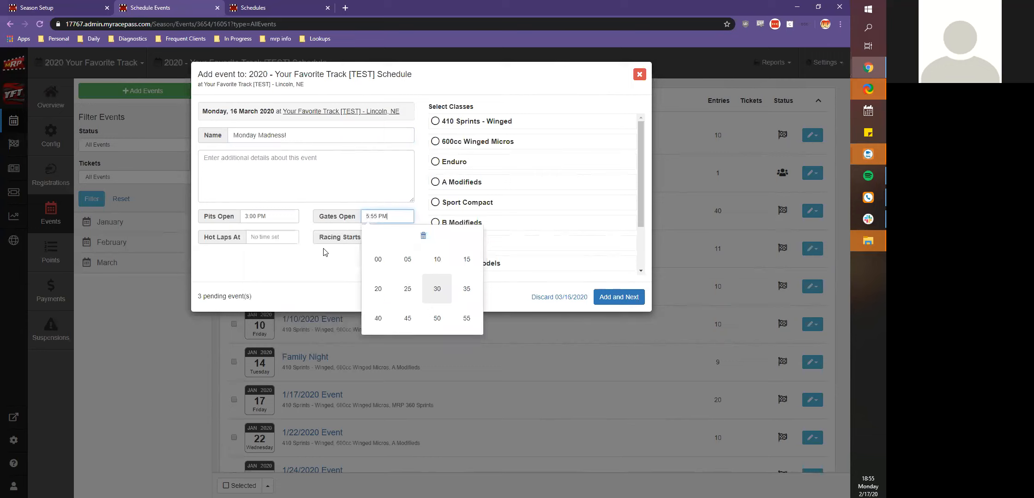
Step: Set the March 16 event's hot laps time to 5:30 PM
left_click(259, 237)
left_click(263, 310)
left_click(292, 310)
left_click(318, 308)
left_click(322, 309)
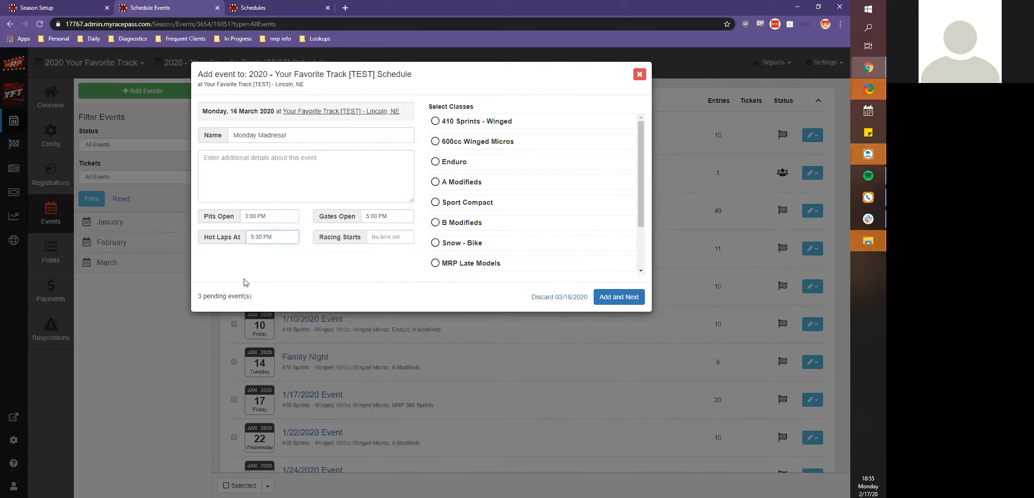
Step: Set the March 16 event's racing start time to 6:00 PM
key("Tab")
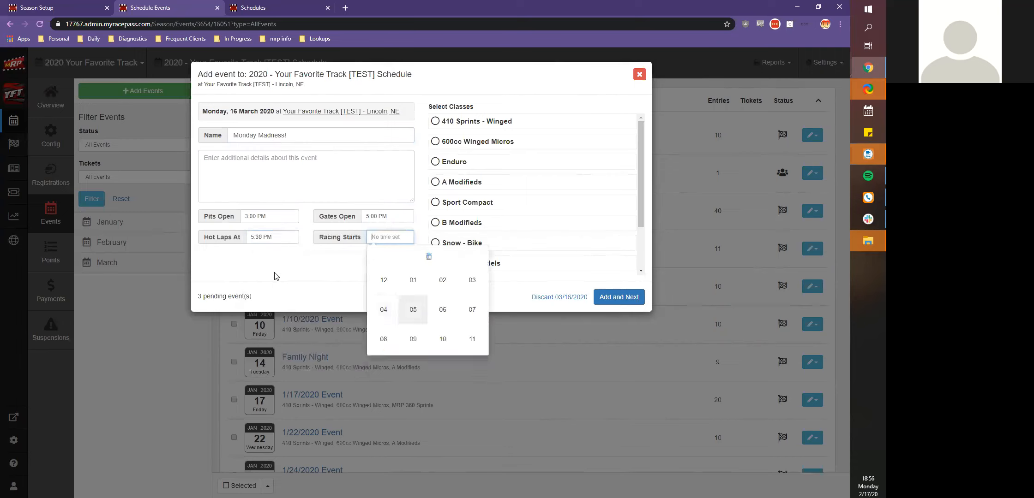
left_click(443, 312)
left_click(444, 318)
left_click(384, 280)
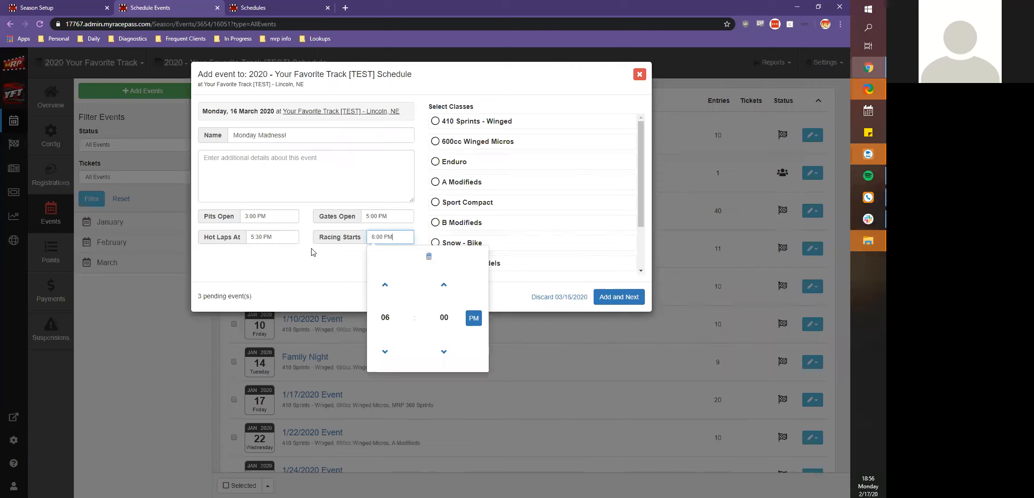
left_click(311, 251)
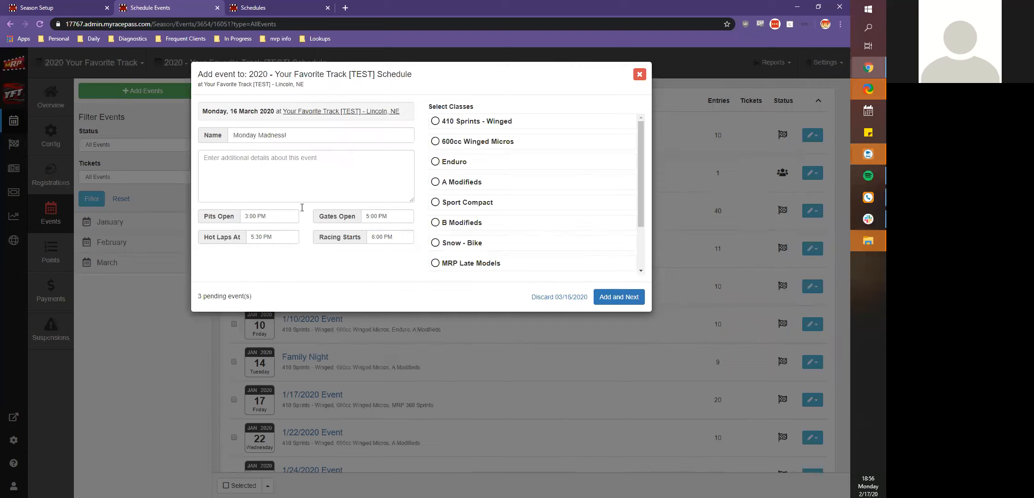
Step: Select the classes 410 Sprints - Winged, A Modifieds, MRP Late Models and B Modifieds, and add the March 16 event
scroll(302, 208, "down", 1)
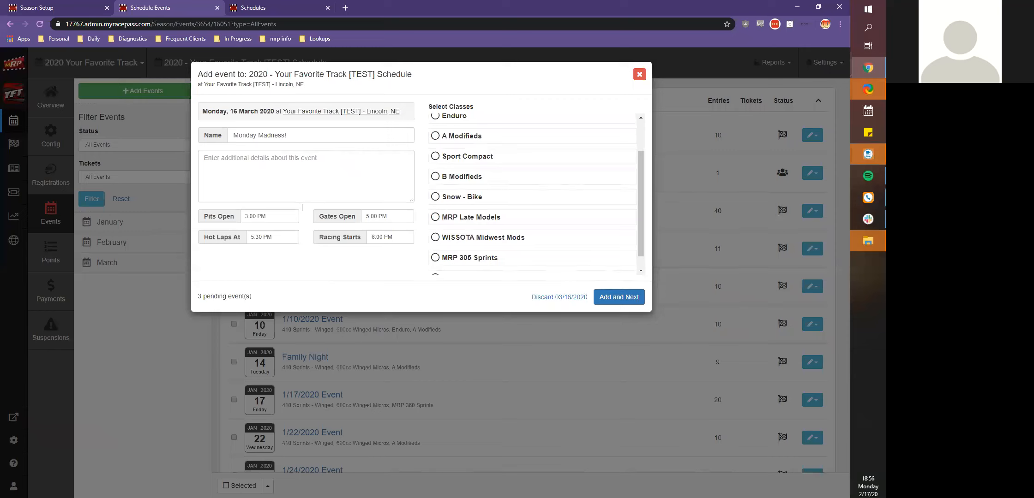
scroll(503, 216, "up", 1)
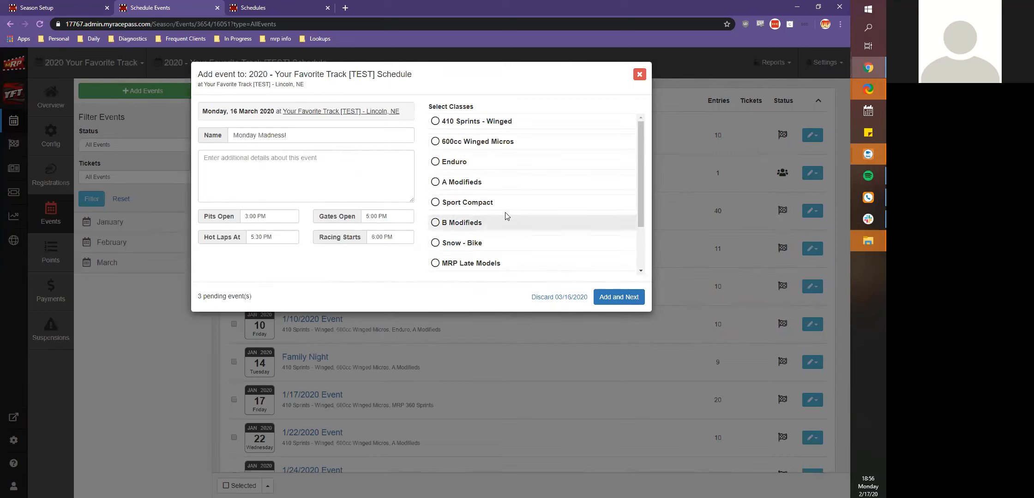
left_click(482, 121)
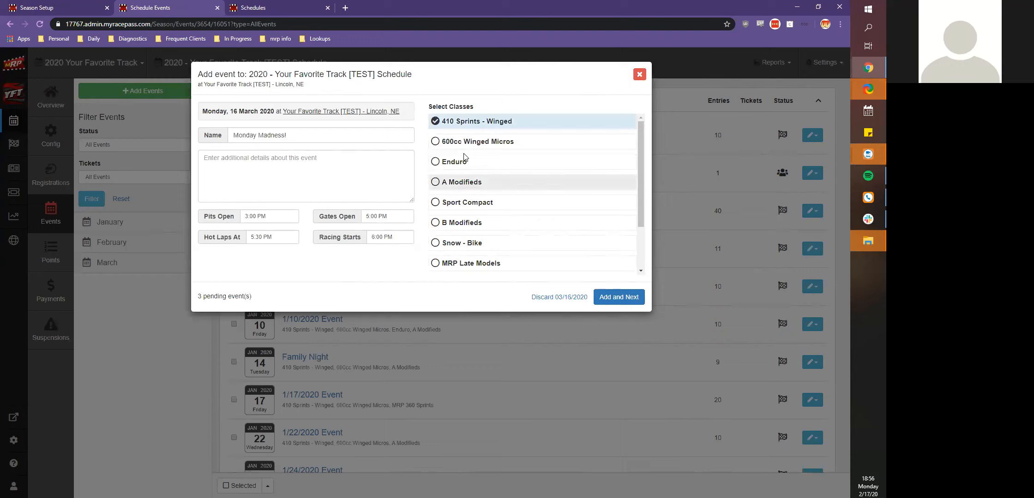
left_click(464, 182)
scroll(464, 202, "down", 2)
left_click(467, 201)
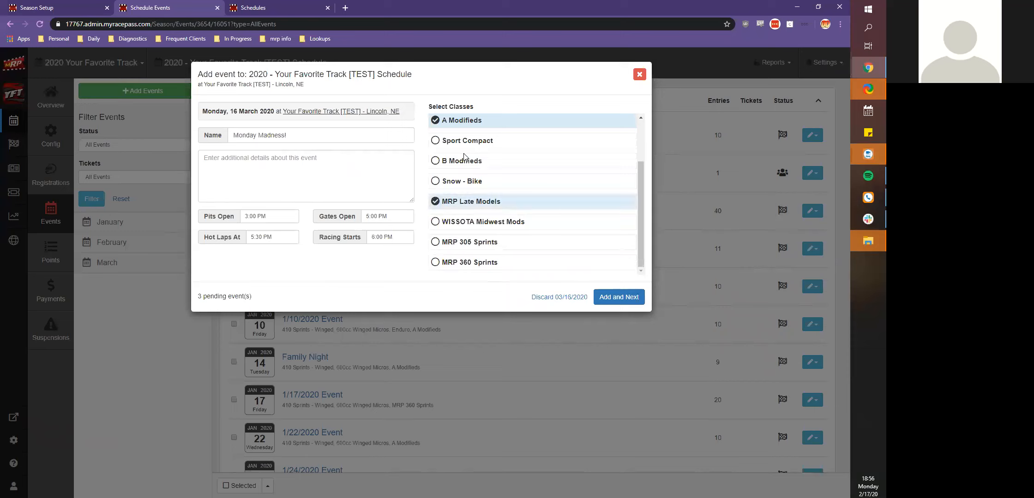
scroll(464, 157, "up", 1)
scroll(464, 157, "down", 2)
left_click(444, 160)
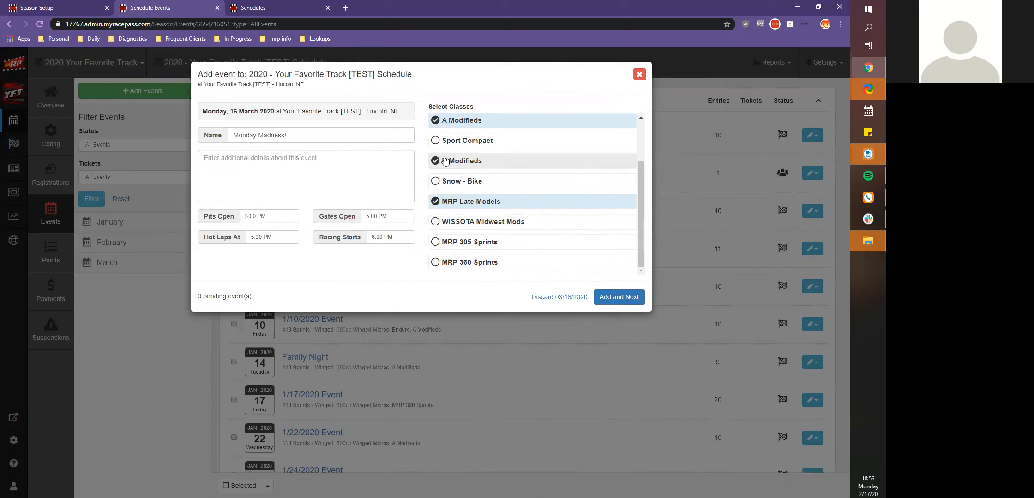
scroll(445, 161, "up", 1)
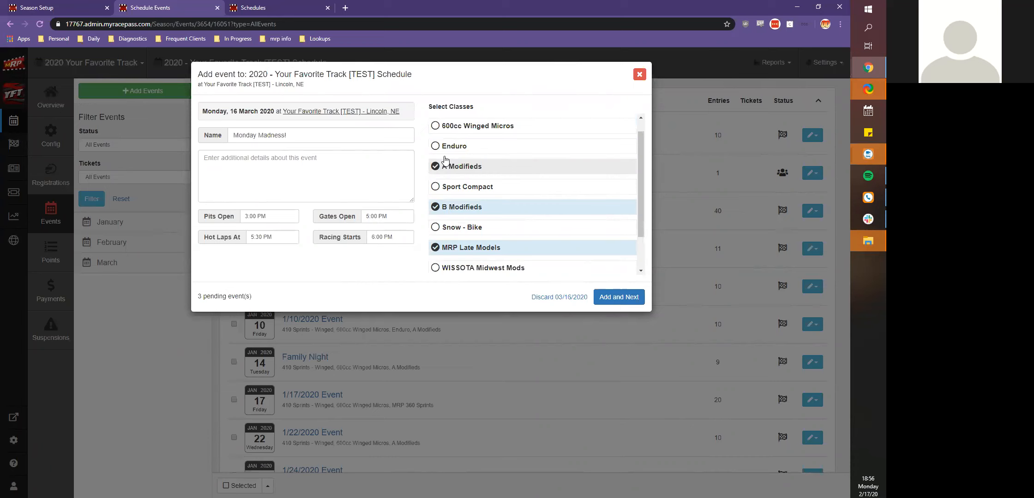
left_click(632, 296)
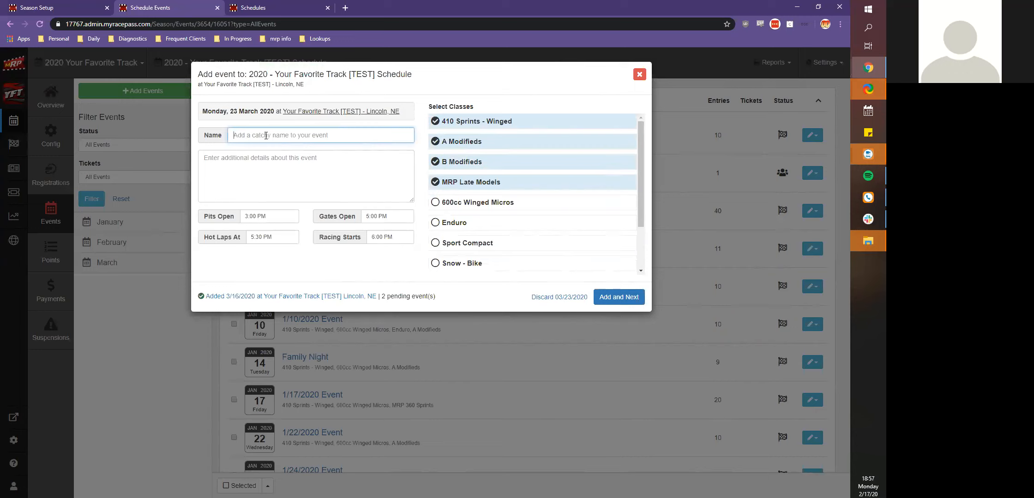
Step: Add the March 23 event with MRP 305 Sprints in place of 410 Sprints - Winged, and discard the pending March 30 date
left_click(498, 129)
scroll(490, 148, "down", 1)
left_click(469, 242)
left_click(604, 298)
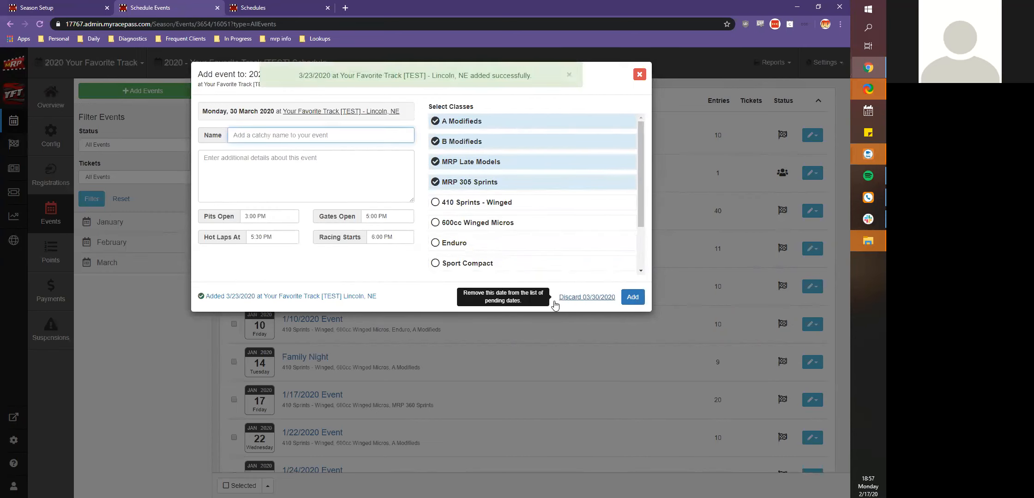
left_click(555, 301)
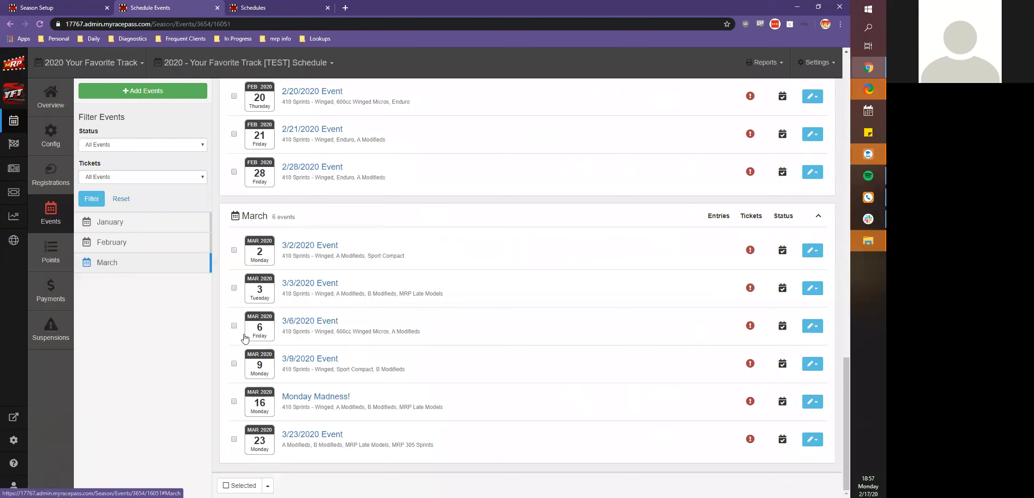
Step: Look through the January to March events and examine the status indicators of the past events
scroll(620, 318, "up", 6)
scroll(619, 318, "up", 10)
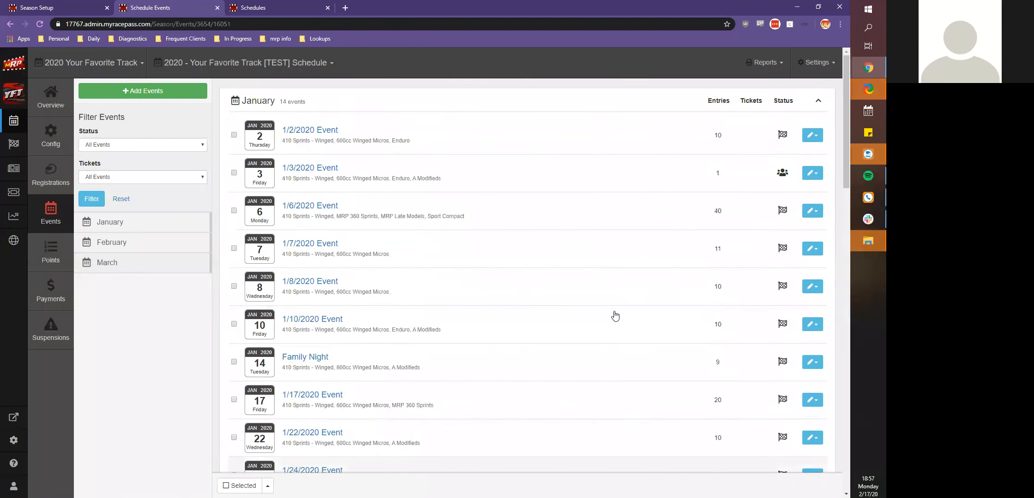
scroll(615, 316, "down", 15)
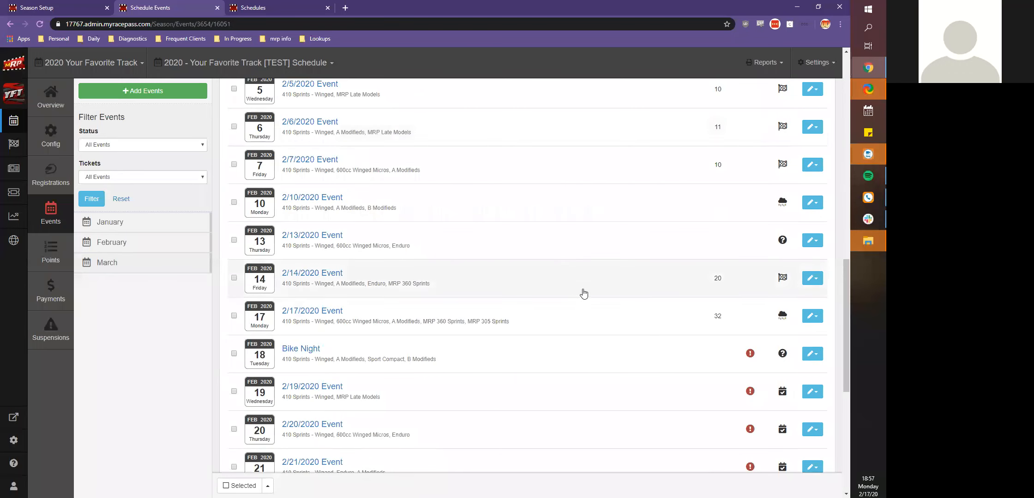
scroll(671, 173, "up", 5)
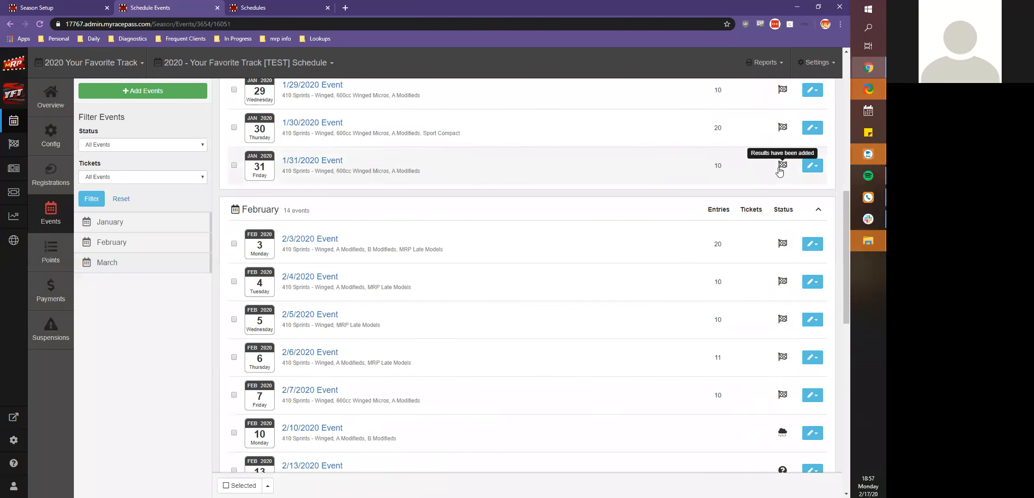
scroll(779, 172, "down", 4)
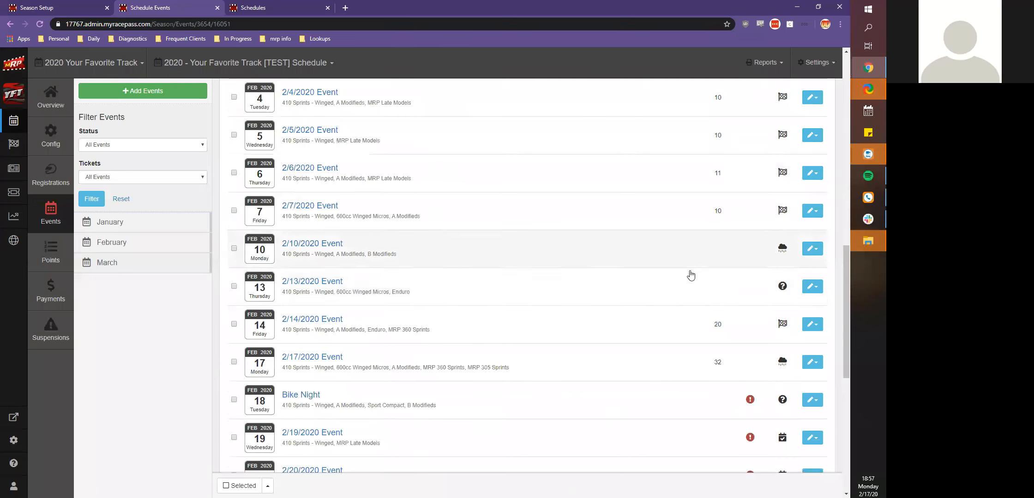
mouse_move(783, 289)
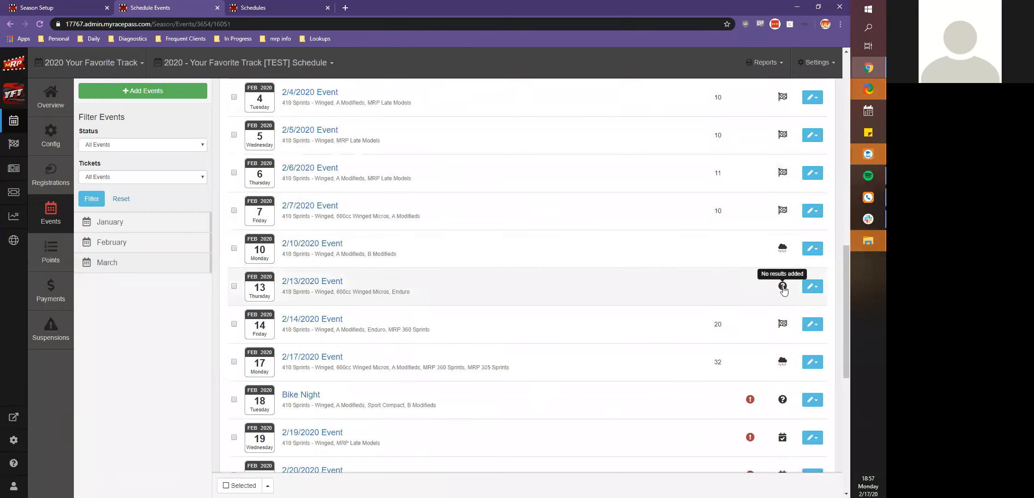
Step: Set the 2/13/2020 event's status to Rain Out, acknowledge the update for all sites, and confirm it
left_click(812, 287)
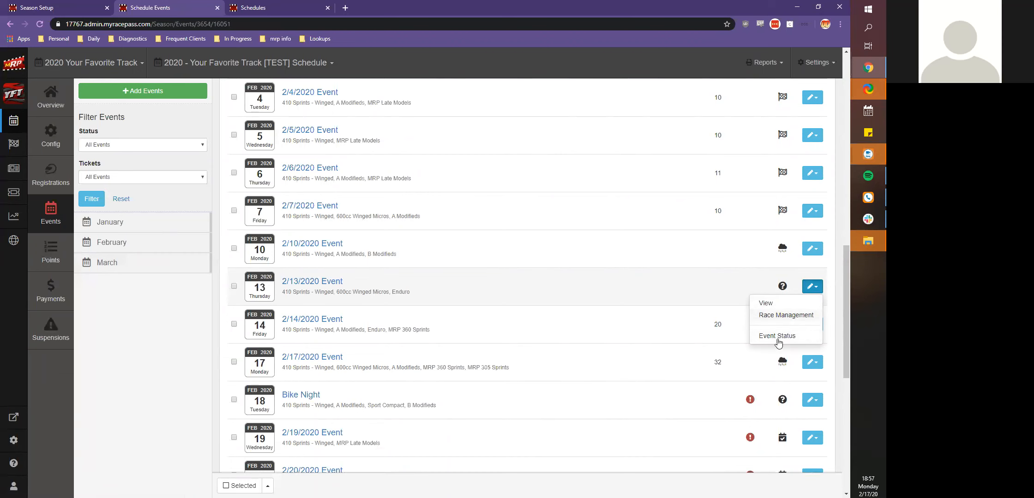
left_click(777, 341)
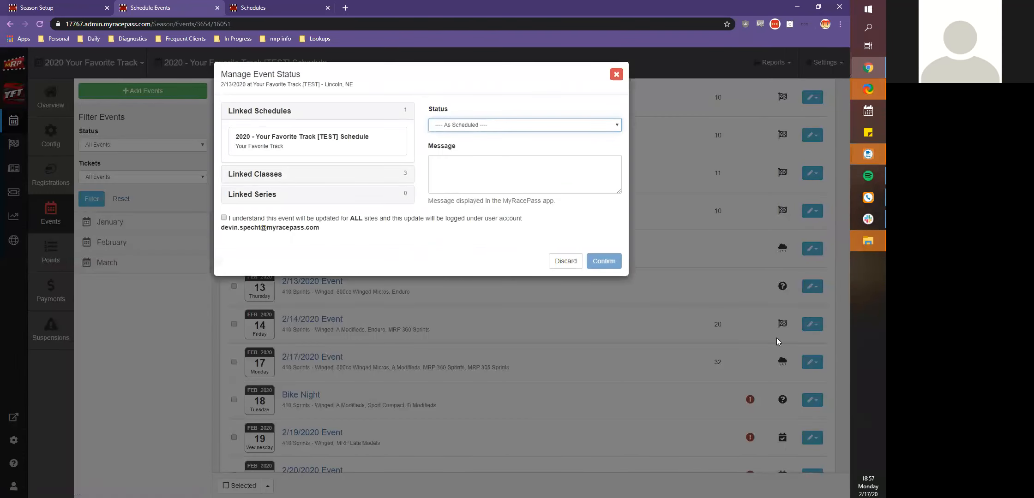
left_click(472, 125)
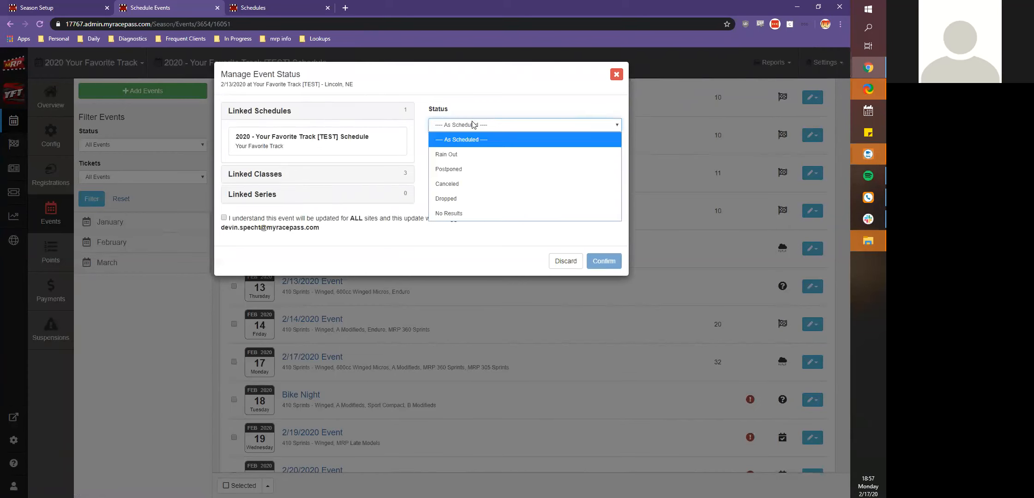
left_click(445, 157)
left_click(445, 157)
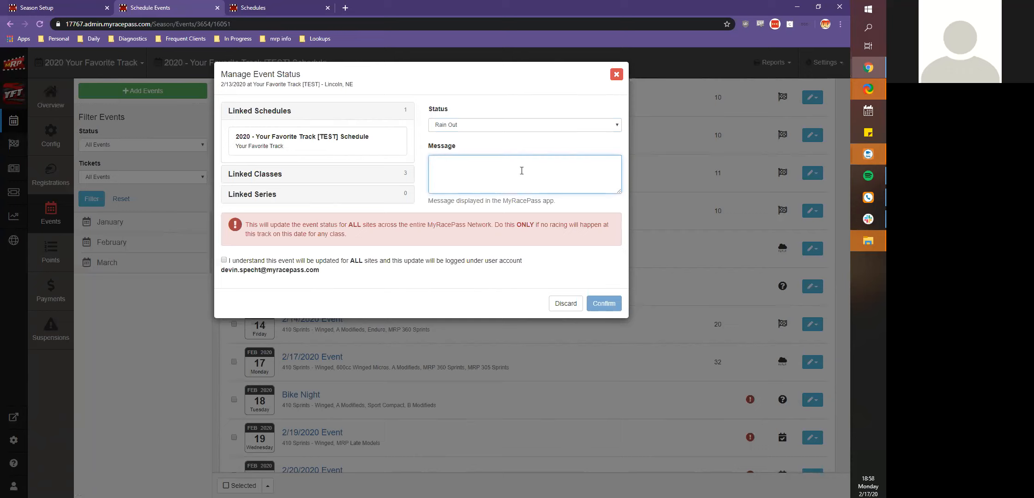
left_click(224, 261)
left_click(598, 305)
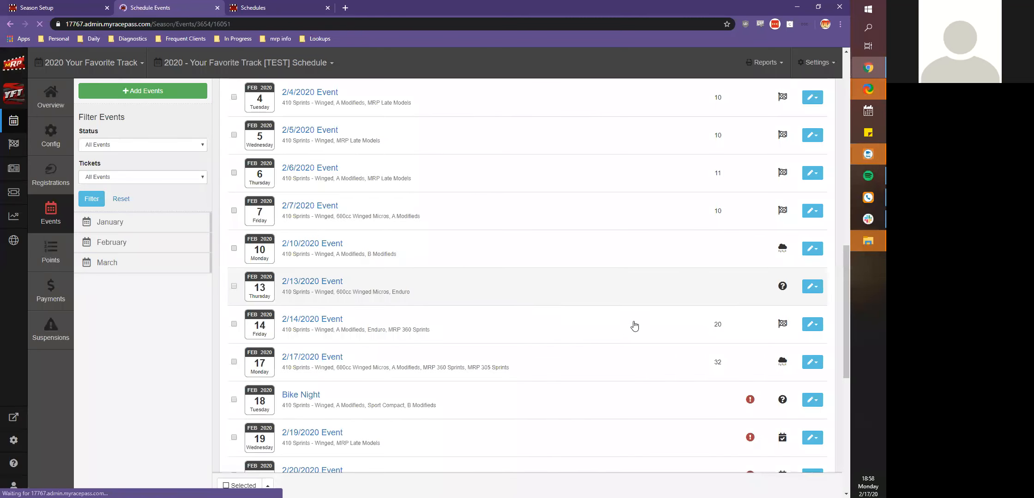
Step: Open the 2/13/2020 event's details and remove it from the 2020 - Your Favorite Track [TEST] Schedule
scroll(780, 302, "down", 6)
scroll(780, 302, "down", 9)
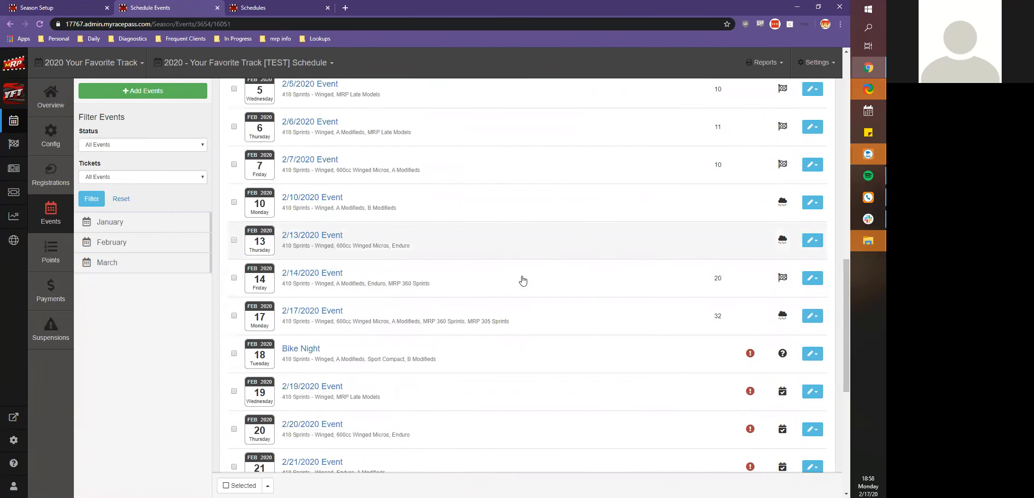
left_click(329, 234)
scroll(557, 314, "down", 3)
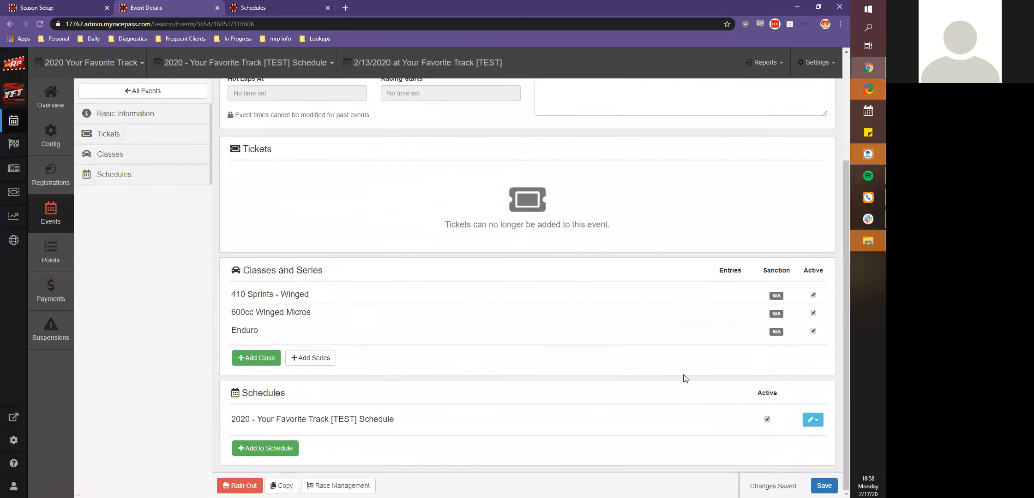
scroll(353, 358, "up", 3)
scroll(371, 284, "down", 3)
left_click(809, 421)
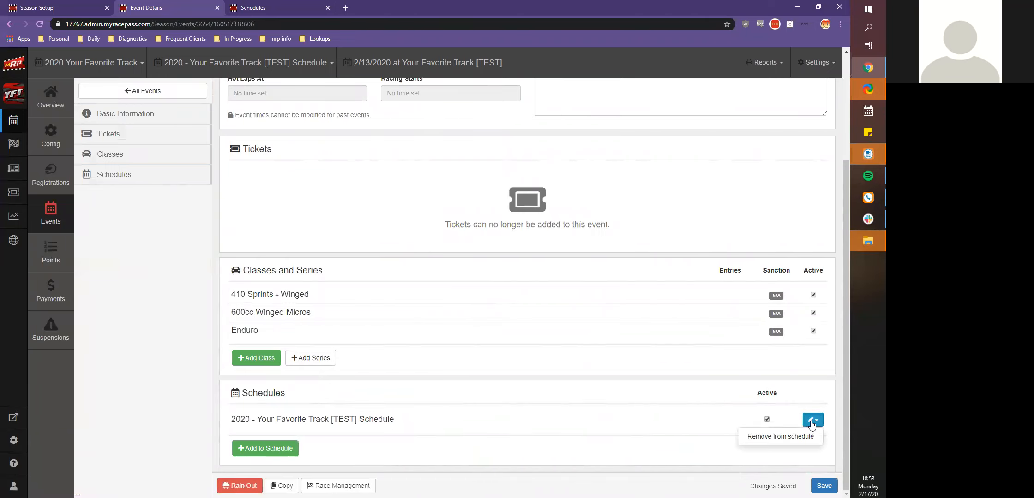
left_click(784, 436)
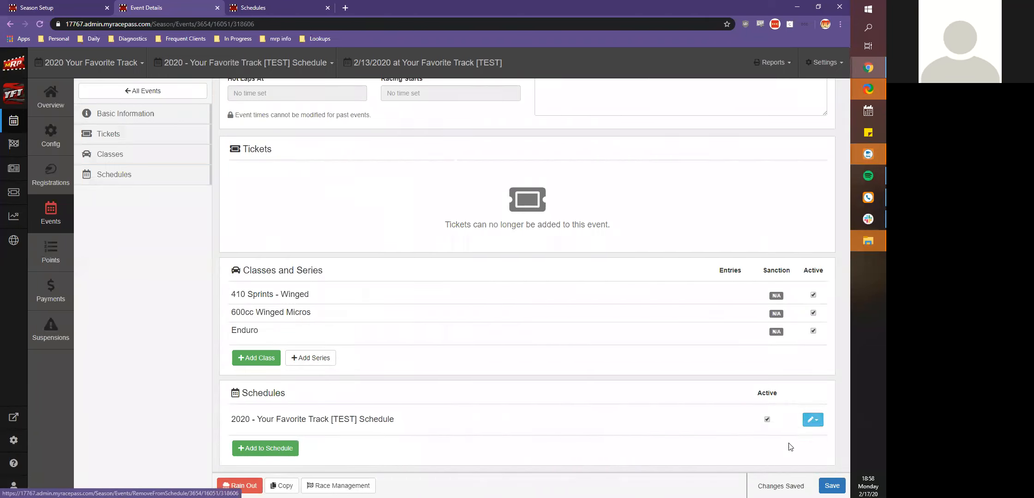
left_click(535, 143)
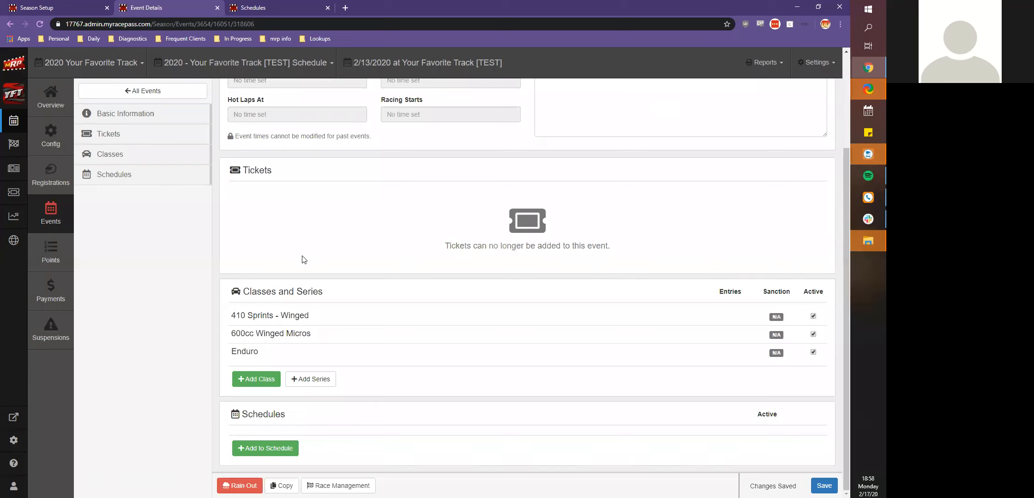
Step: Return to the season's schedules overview and review the event summaries of both schedules
left_click(51, 226)
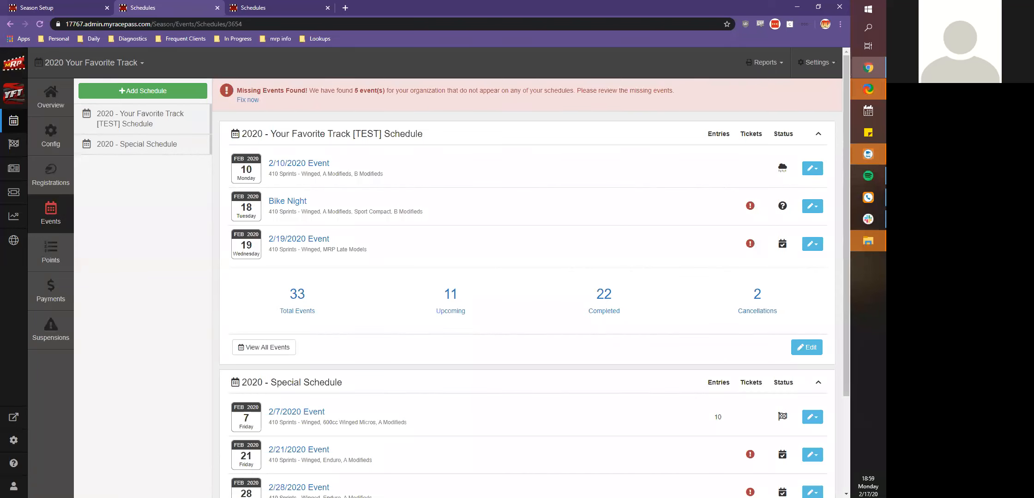
scroll(701, 204, "down", 3)
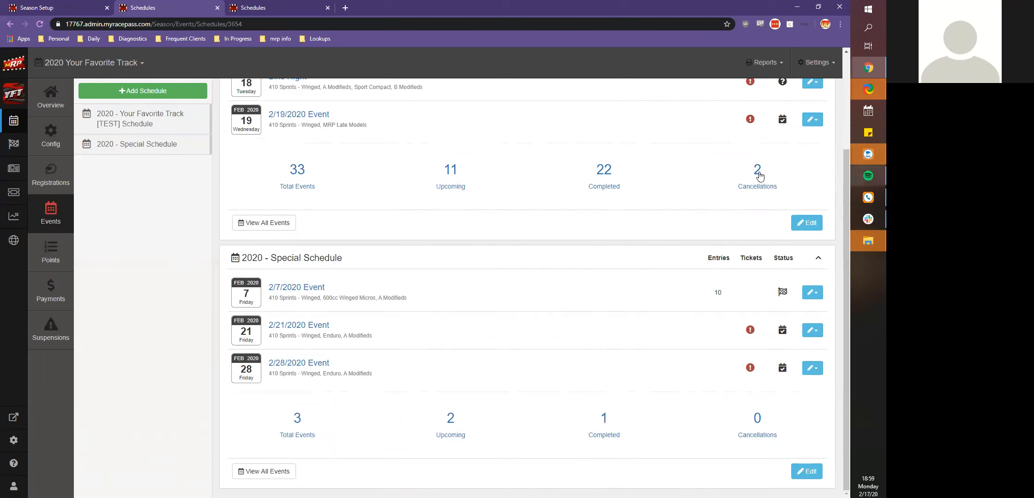
scroll(369, 298, "up", 1)
scroll(55, 305, "up", 3)
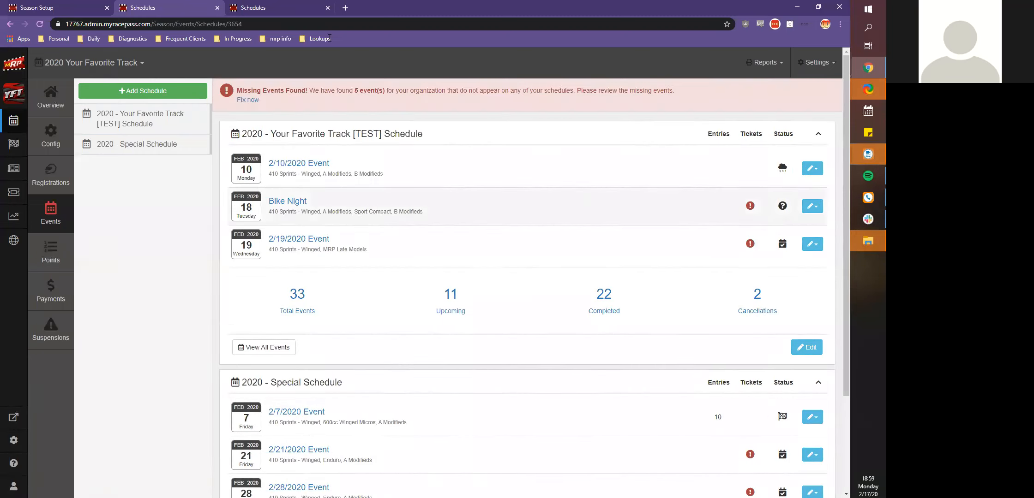
Step: Switch to the series admin, open all events of its 2020 schedule, and start adding events at Your Favorite Track [TEST]
left_click(259, 7)
left_click(312, 287)
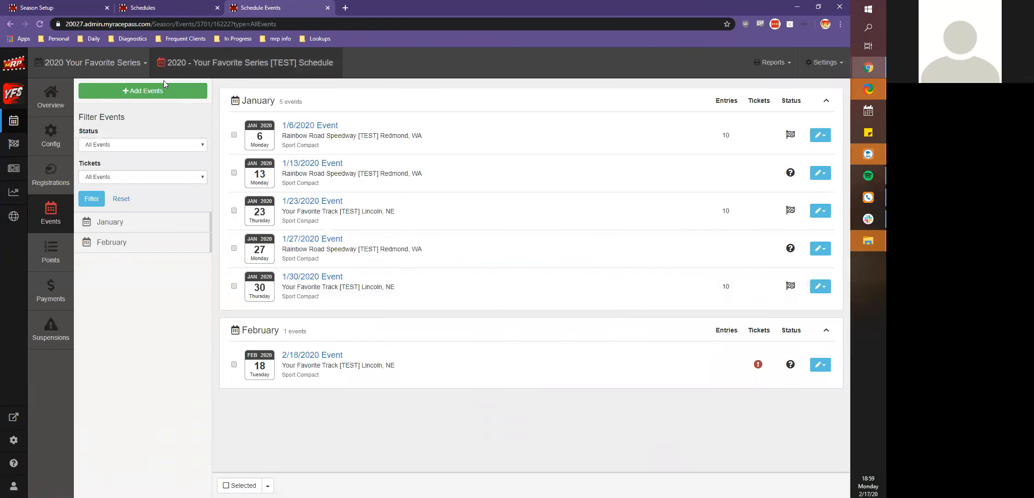
left_click(166, 94)
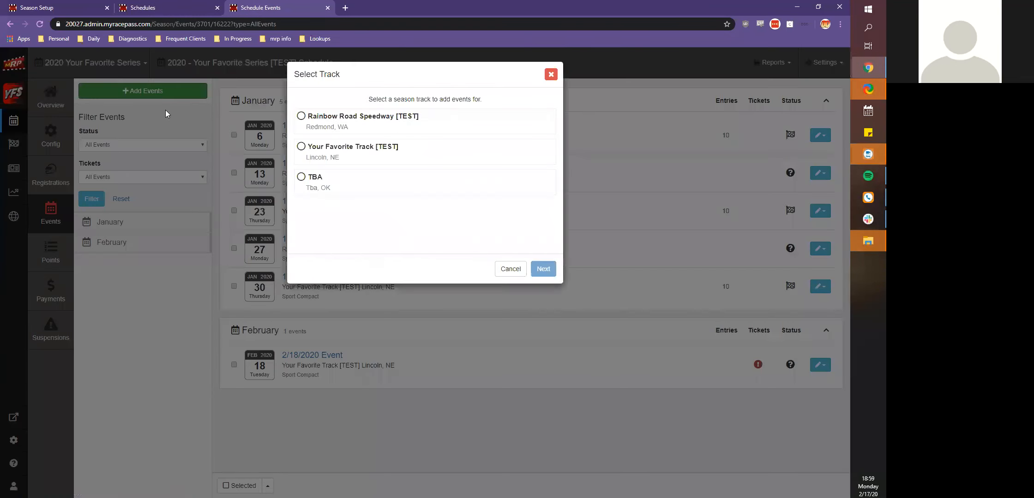
left_click(320, 153)
left_click(544, 269)
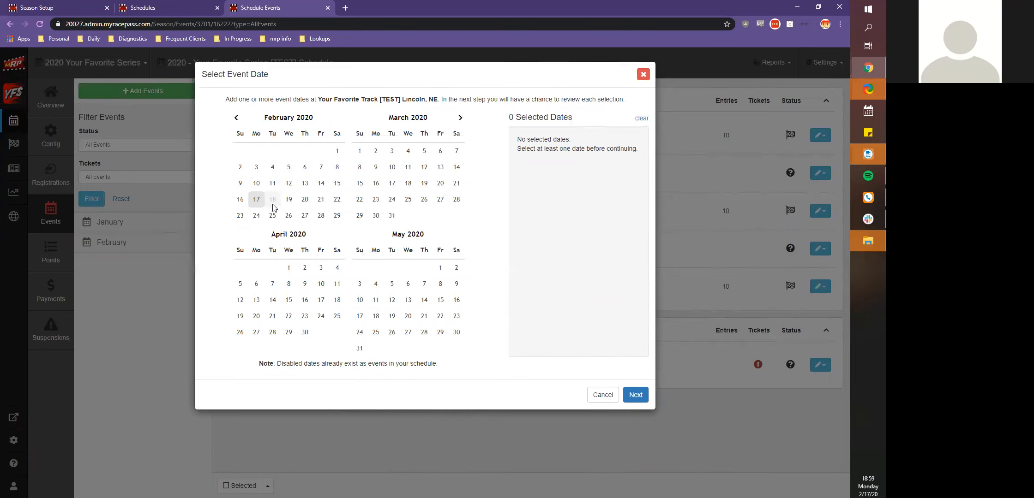
Step: Compare the available dates with the track's schedule and add the February 10, 2020 event to the series schedule
left_click(138, 7)
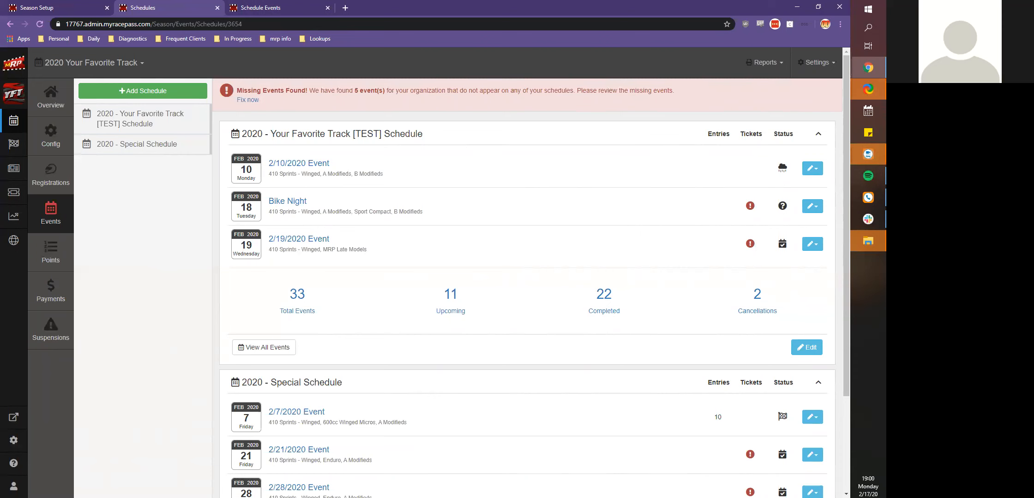
left_click(276, 7)
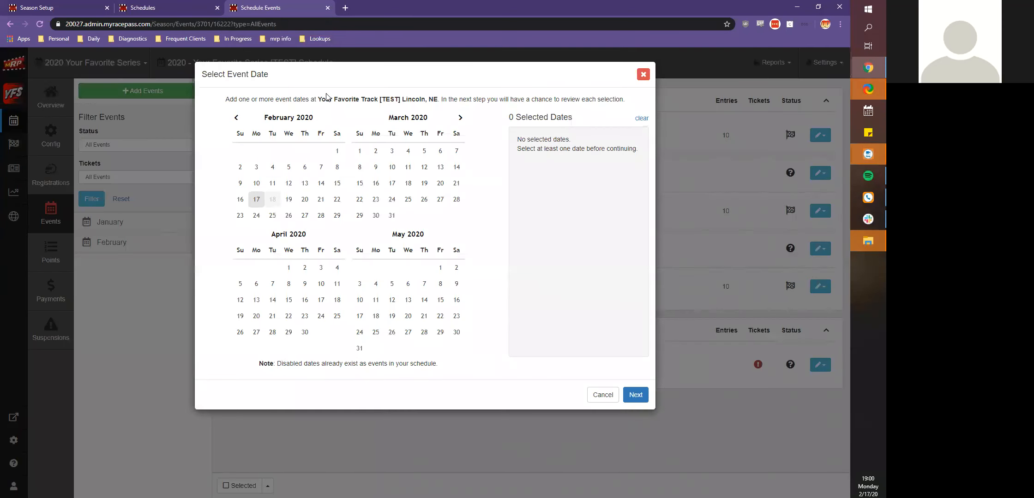
left_click(187, 8)
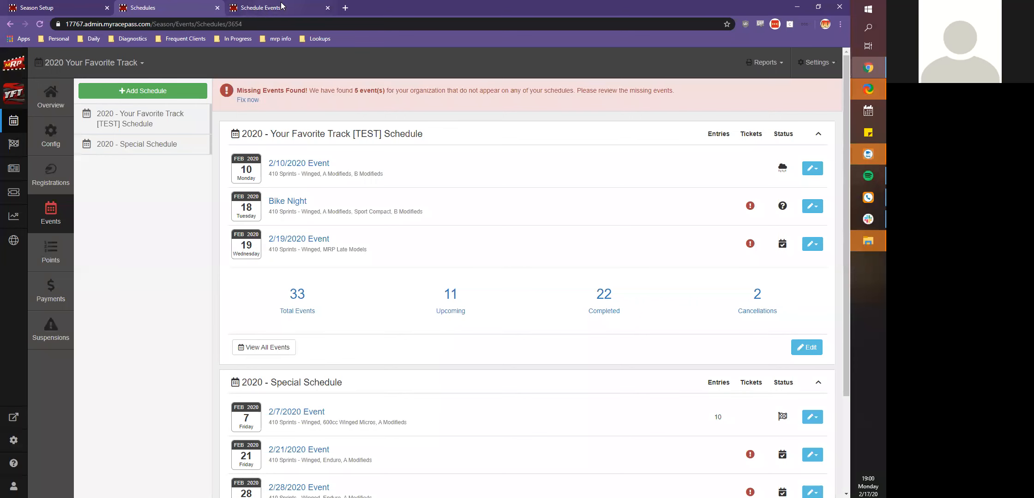
left_click(261, 5)
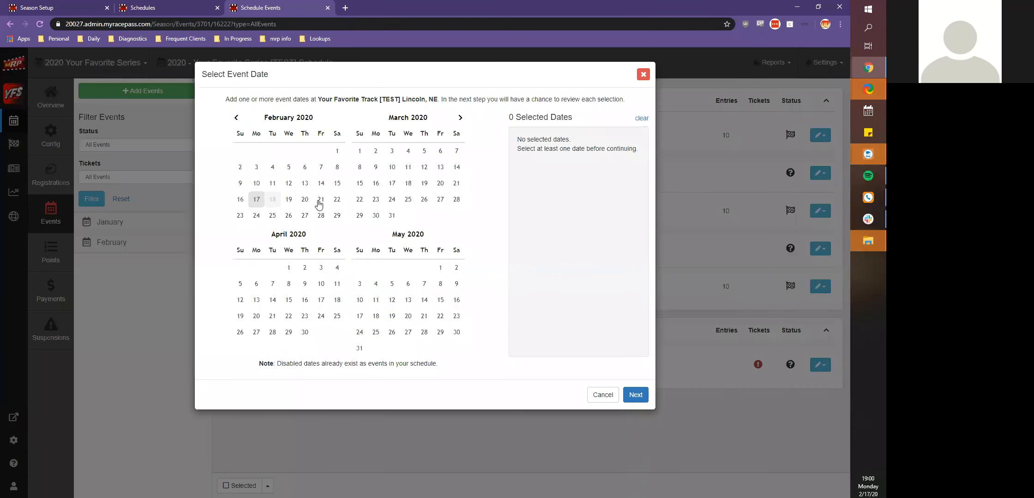
left_click(257, 184)
left_click(635, 395)
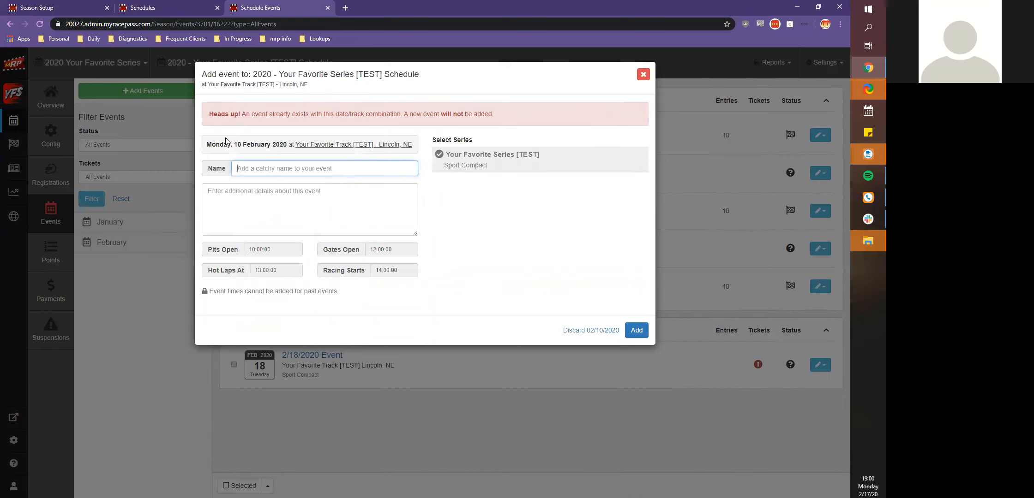
left_click(634, 332)
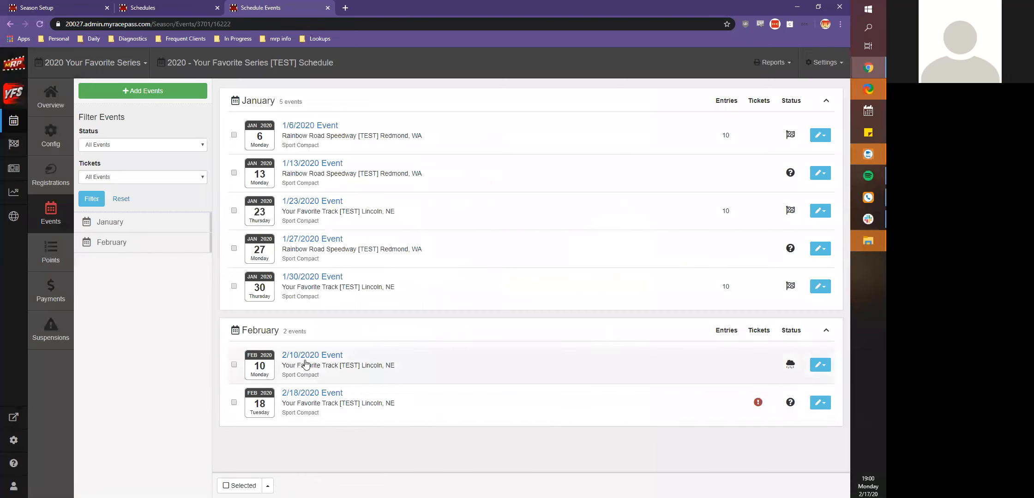
Step: Return to the track's schedules overview and close the series admin page
left_click(141, 8)
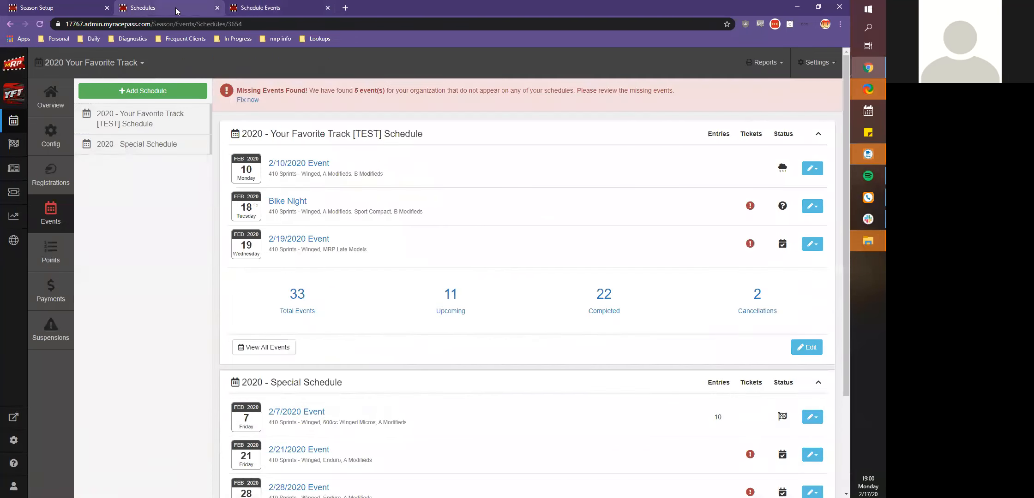
left_click(326, 9)
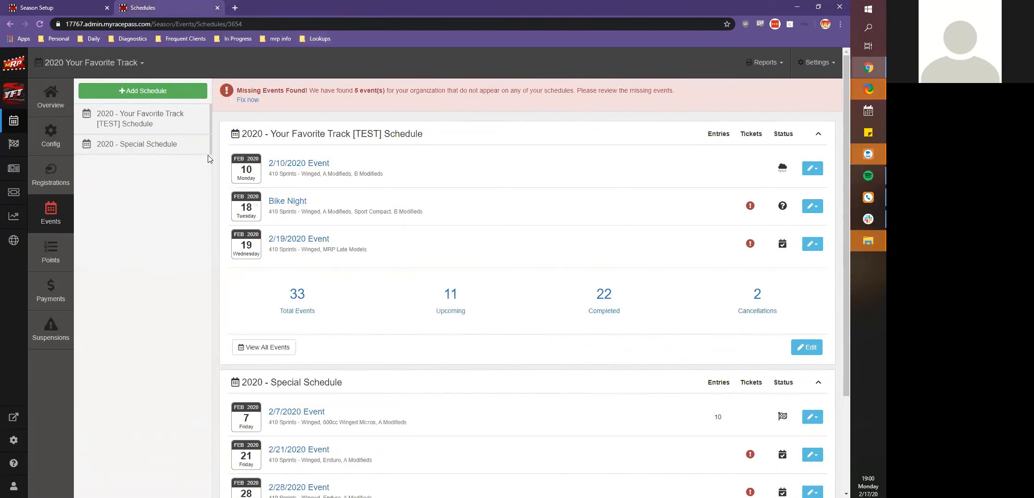
scroll(209, 159, "down", 2)
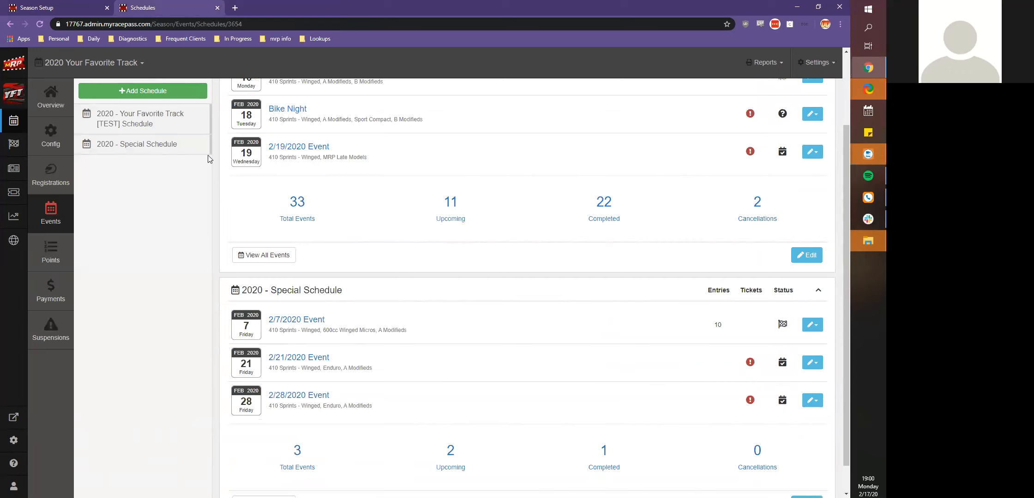
Step: Open the track season's registrations and view the types offered for a new registration, without creating one
left_click(50, 189)
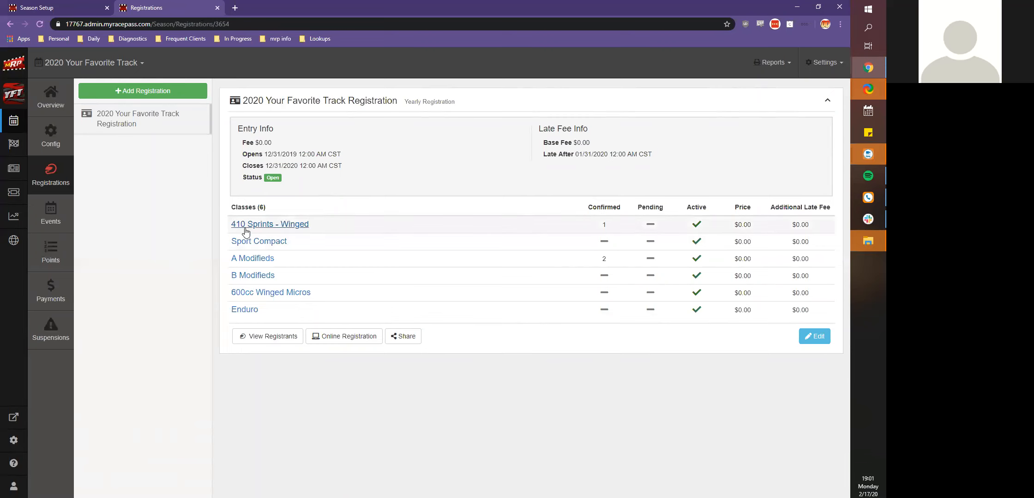
left_click(167, 92)
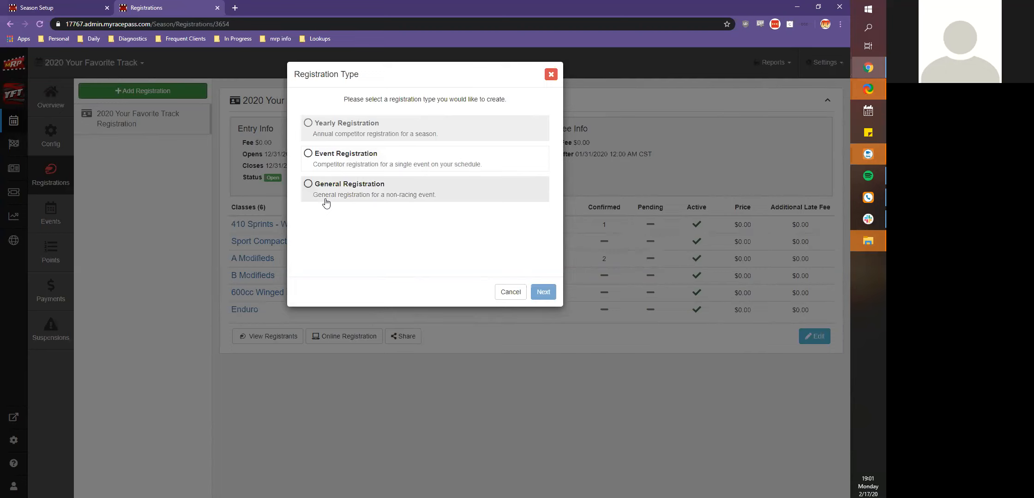
left_click(551, 76)
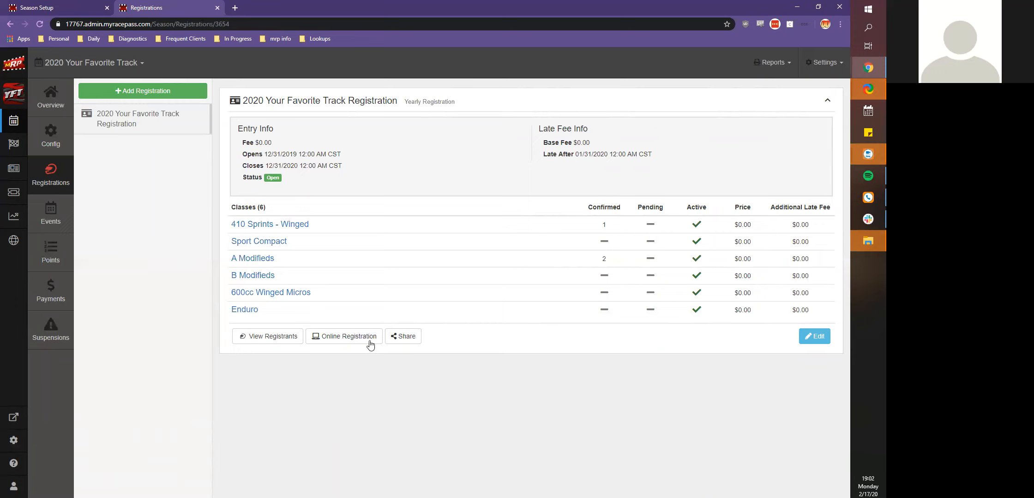
Step: Open the online page of the 2020 Your Favorite Track Registration in a separate browser tab
right_click(336, 342)
left_click(351, 337)
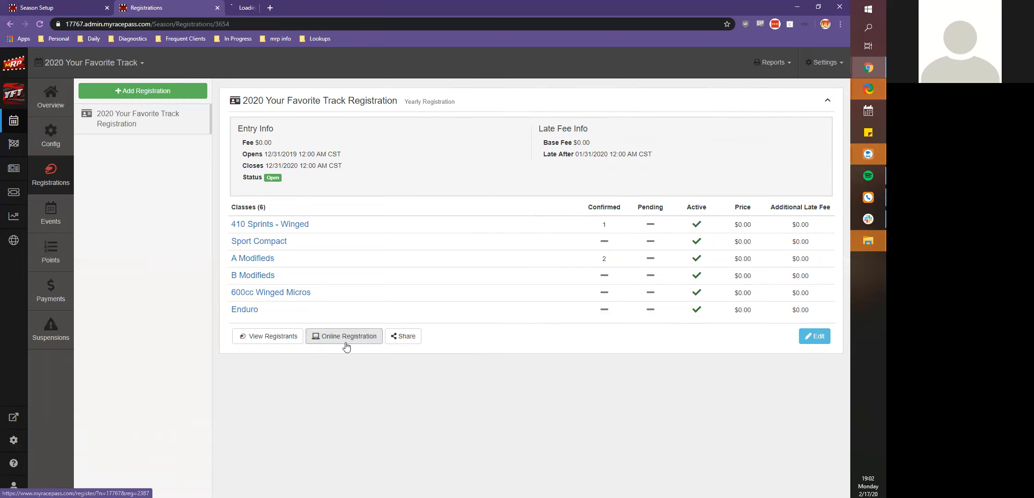
left_click(248, 9)
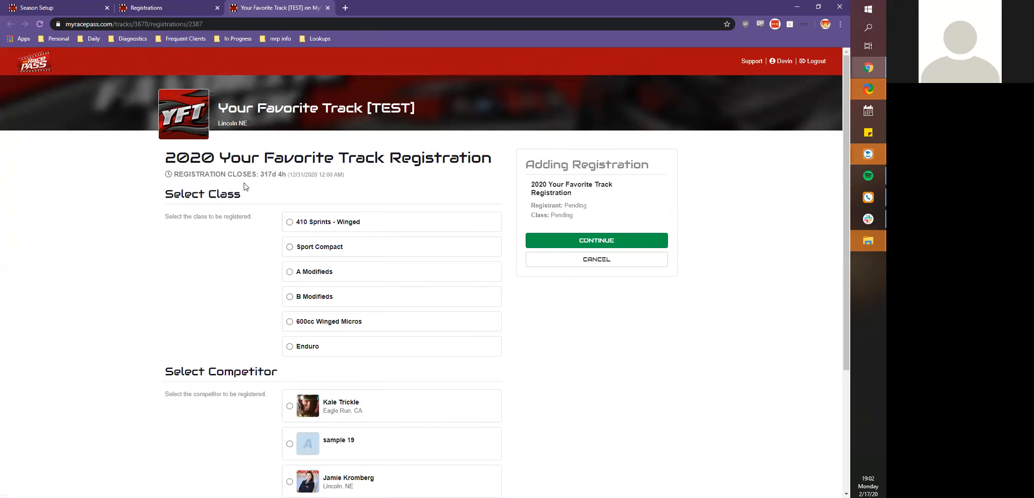
Step: Select the 600cc Winged Micros class and an existing competitor, and pre-fill the form from the 2/17/2020 Your Favorite Series Registration
scroll(254, 270, "down", 2)
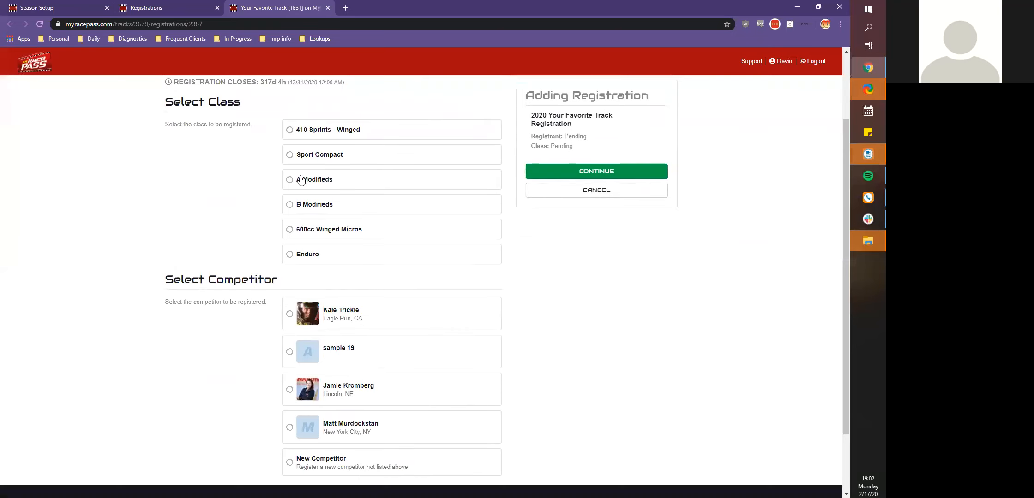
scroll(280, 203, "down", 2)
scroll(277, 230, "up", 2)
scroll(274, 247, "down", 2)
left_click(289, 349)
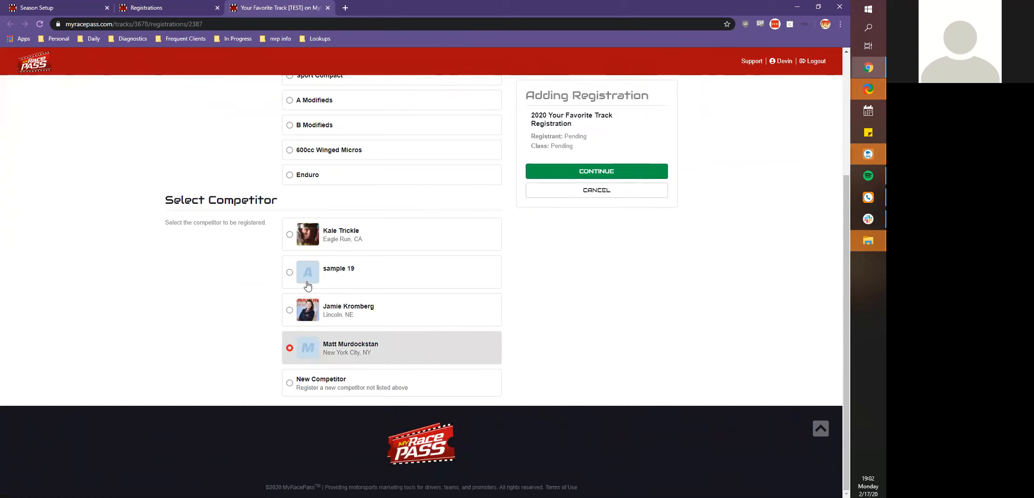
left_click(285, 236)
scroll(267, 272, "up", 3)
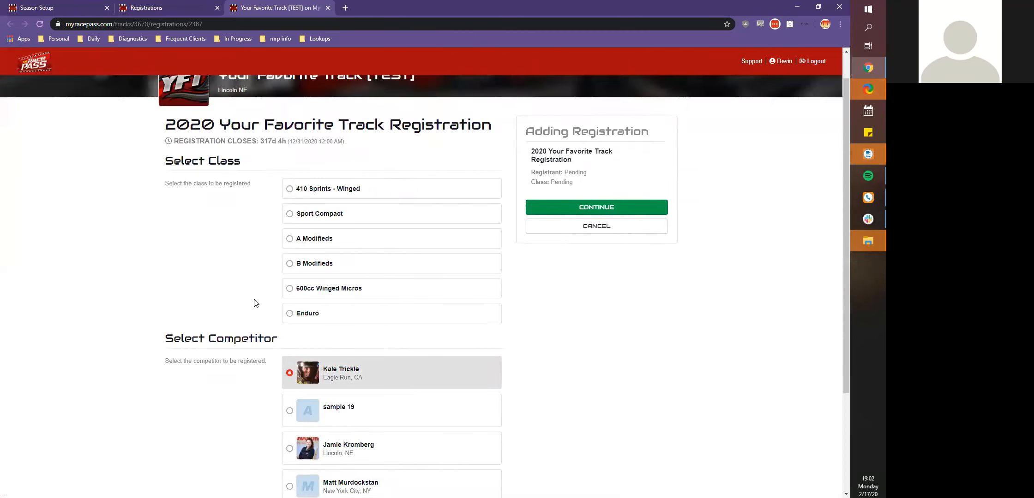
left_click(296, 292)
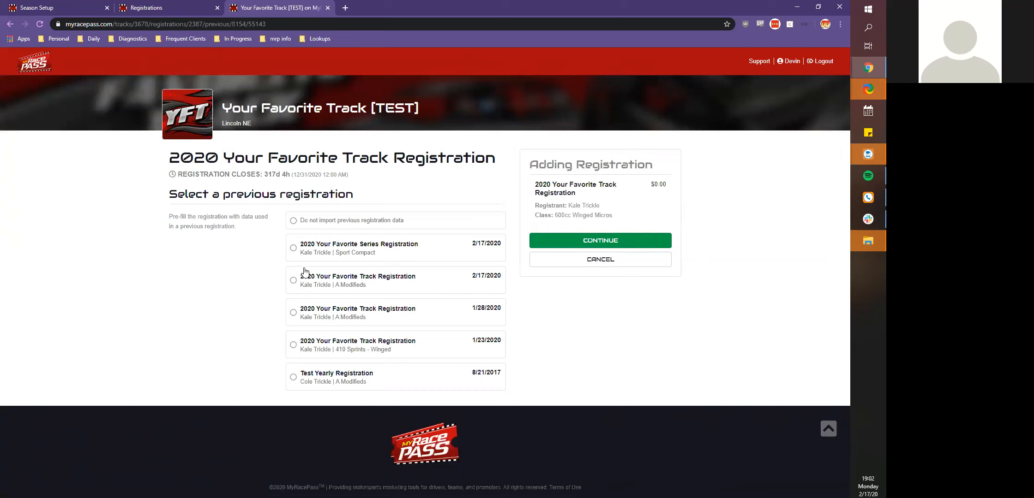
left_click(310, 256)
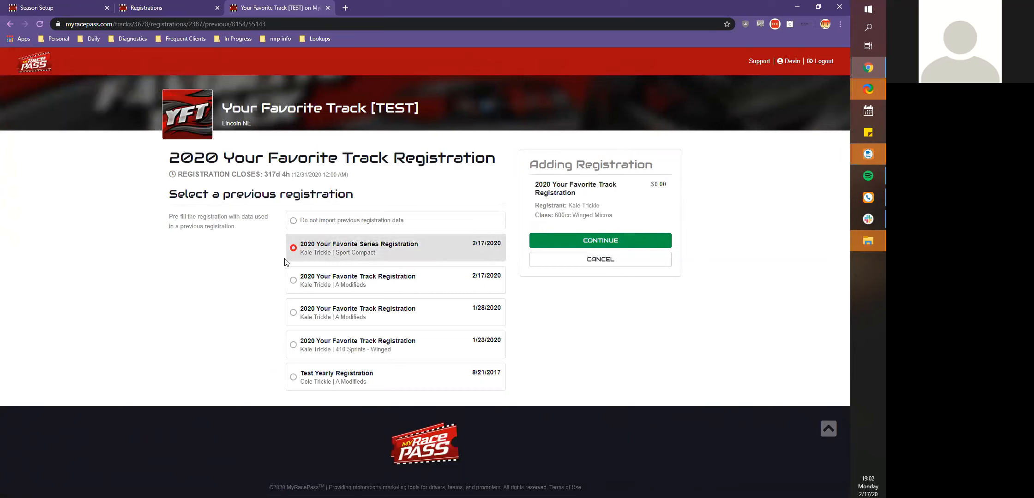
left_click(552, 248)
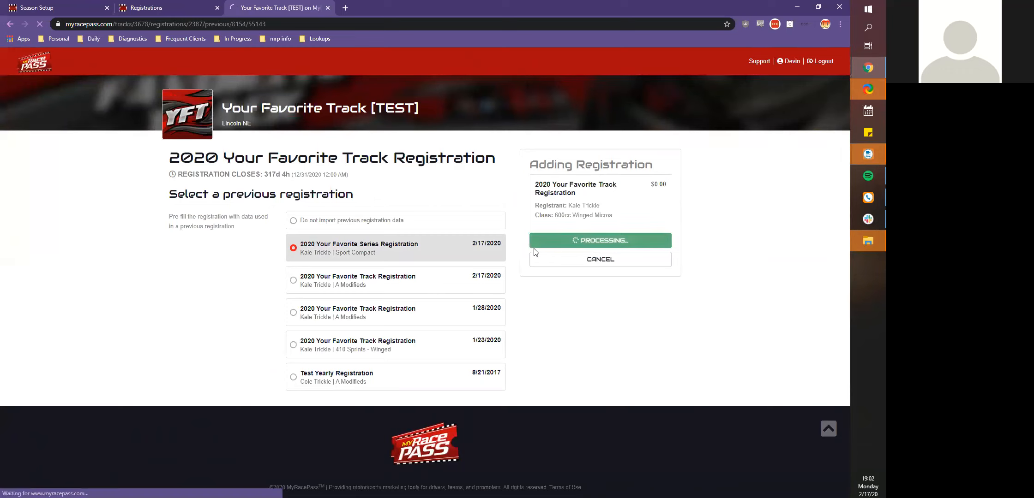
Step: Review the pre-filled form from the competitor details to the emergency information, and add the registration for confirmation
scroll(300, 245, "down", 3)
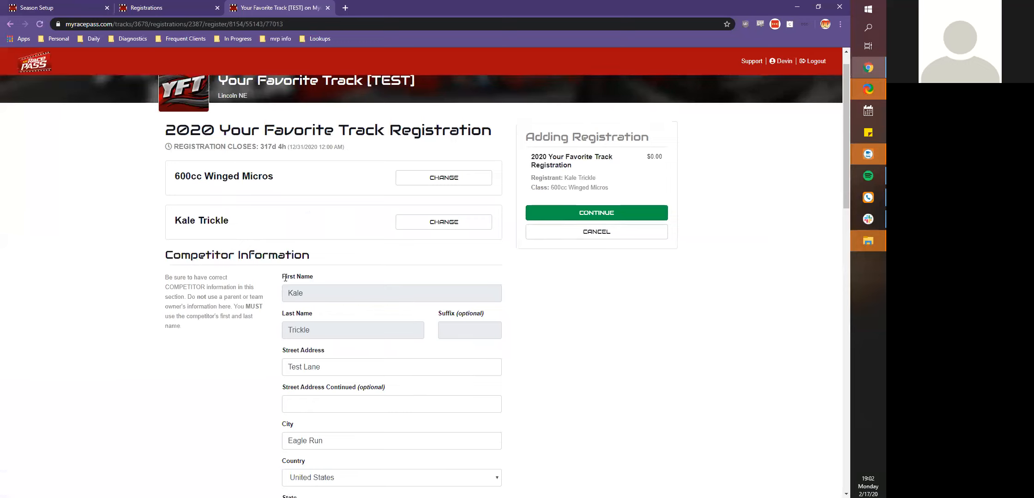
scroll(328, 198, "up", 3)
scroll(323, 221, "down", 3)
scroll(330, 205, "up", 2)
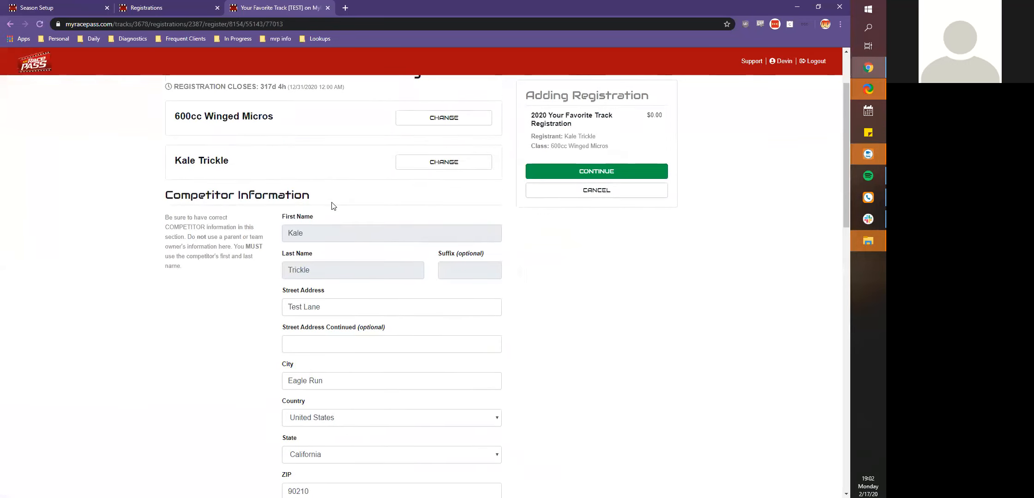
scroll(318, 235, "down", 1)
left_click_drag(298, 230, 286, 229)
scroll(316, 243, "down", 2)
scroll(314, 238, "down", 7)
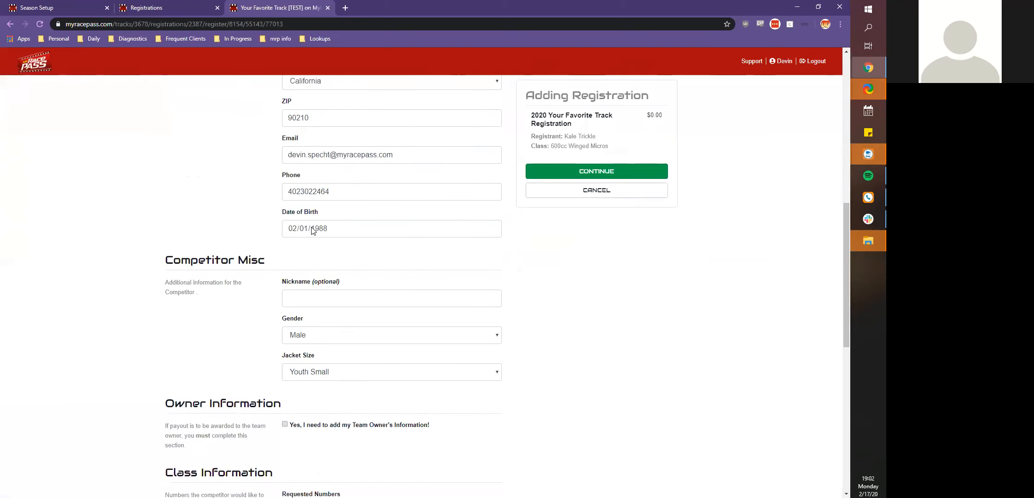
scroll(313, 231, "down", 6)
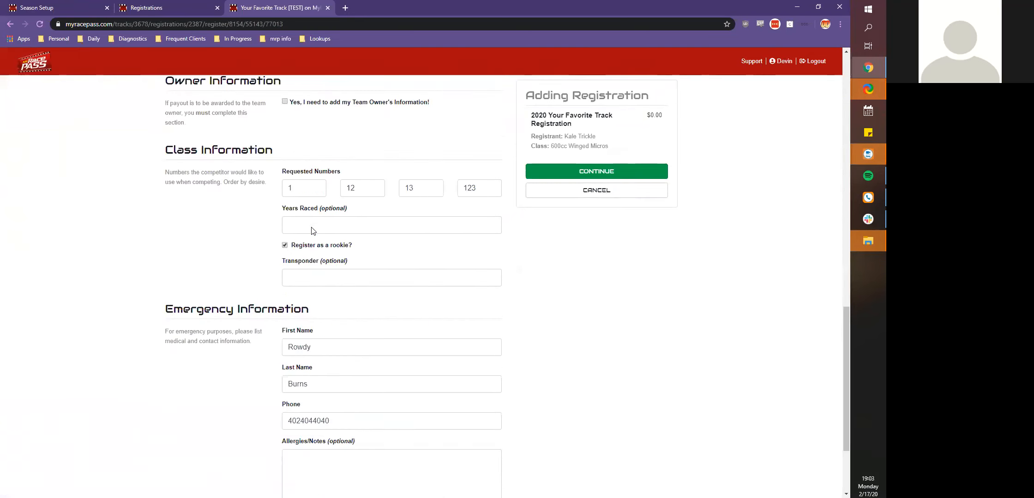
left_click(285, 240)
scroll(275, 249, "down", 3)
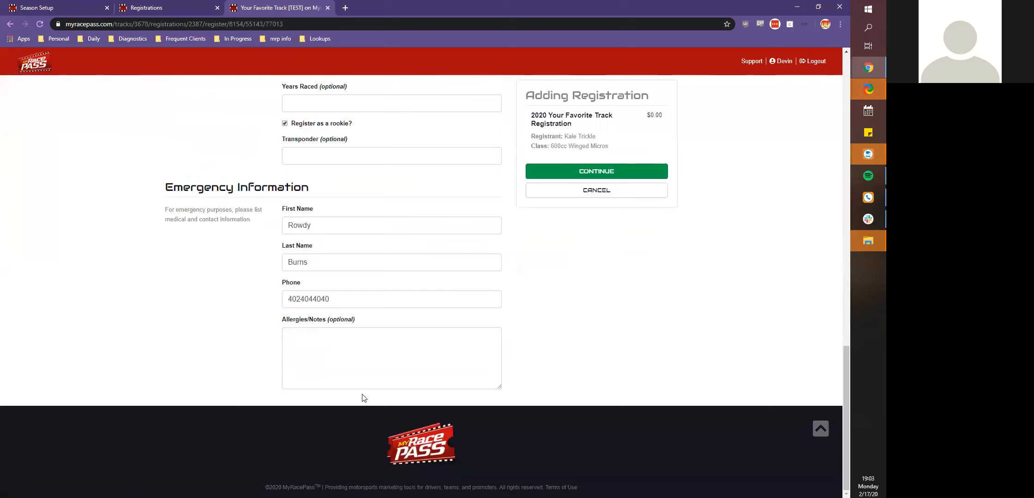
scroll(373, 362, "up", 15)
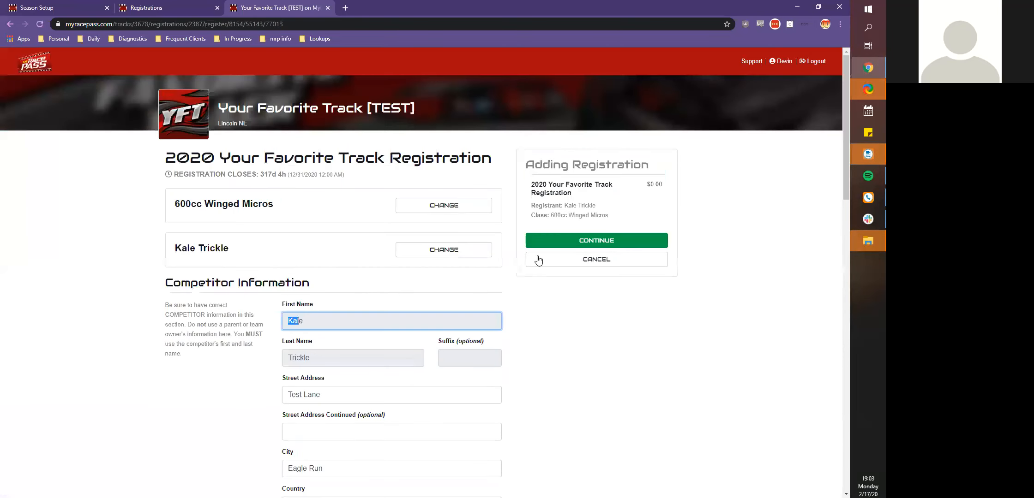
left_click(596, 239)
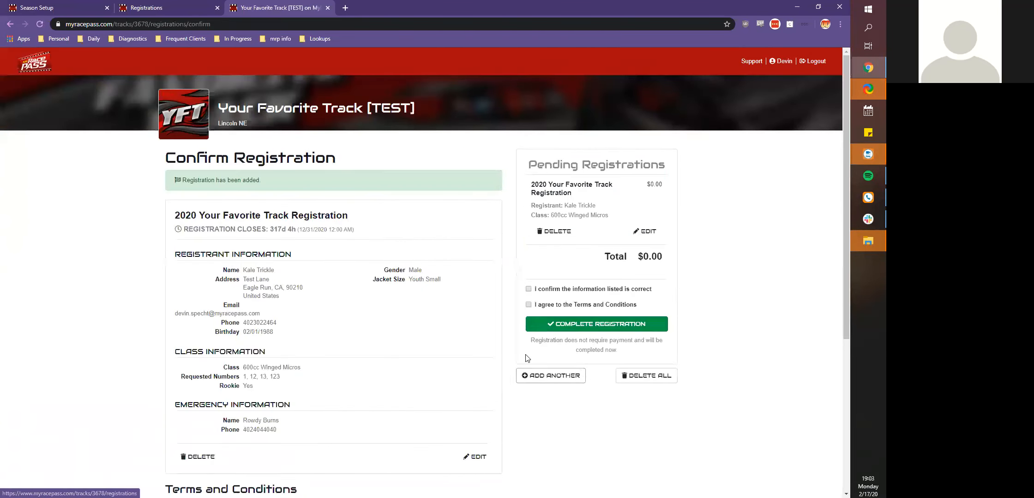
Step: Confirm that the listed information is correct, agree to the Terms and Conditions, and complete the registration
scroll(527, 296, "down", 1)
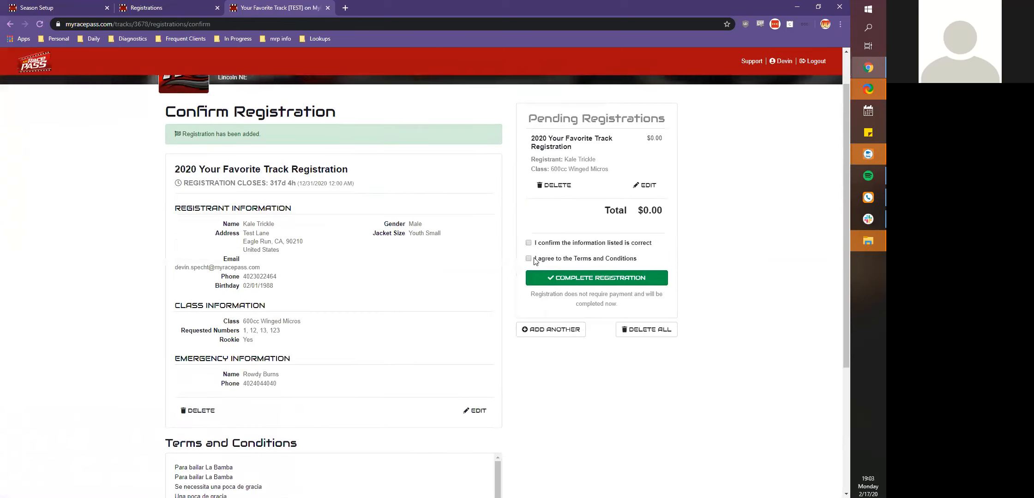
left_click(529, 259)
triple_click(528, 243)
scroll(313, 397, "down", 1)
scroll(313, 397, "down", 4)
scroll(315, 332, "up", 5)
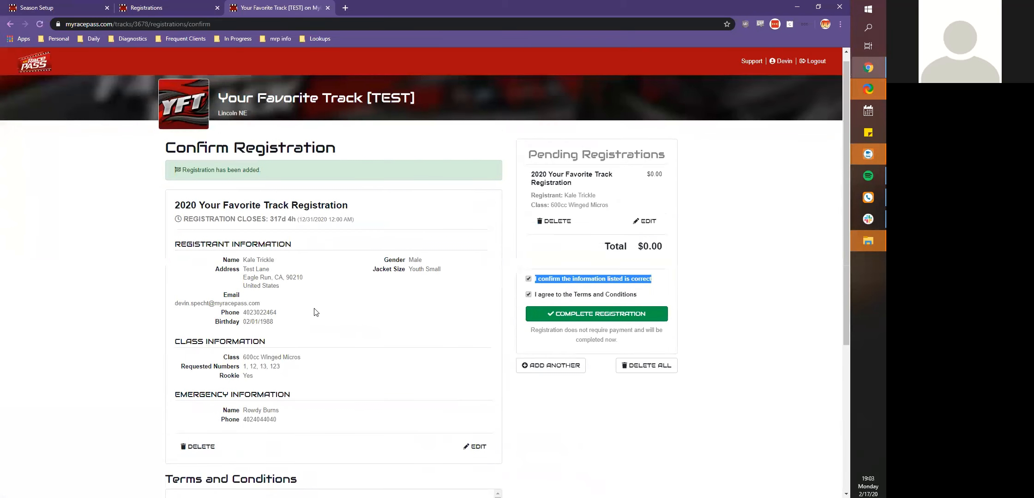
left_click(552, 318)
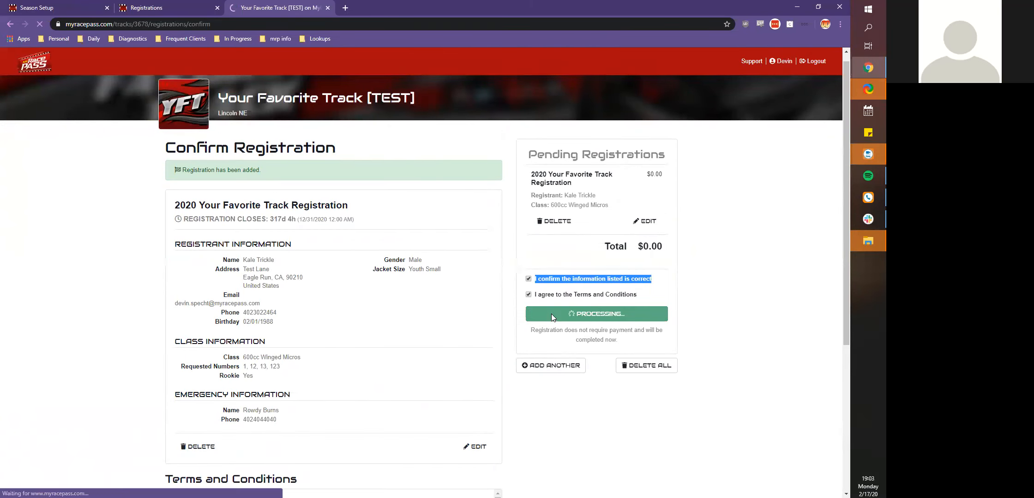
Step: Close the online registration page and, from the refreshed track registrations, open the 600cc Winged Micros registrants
left_click(159, 11)
left_click(328, 8)
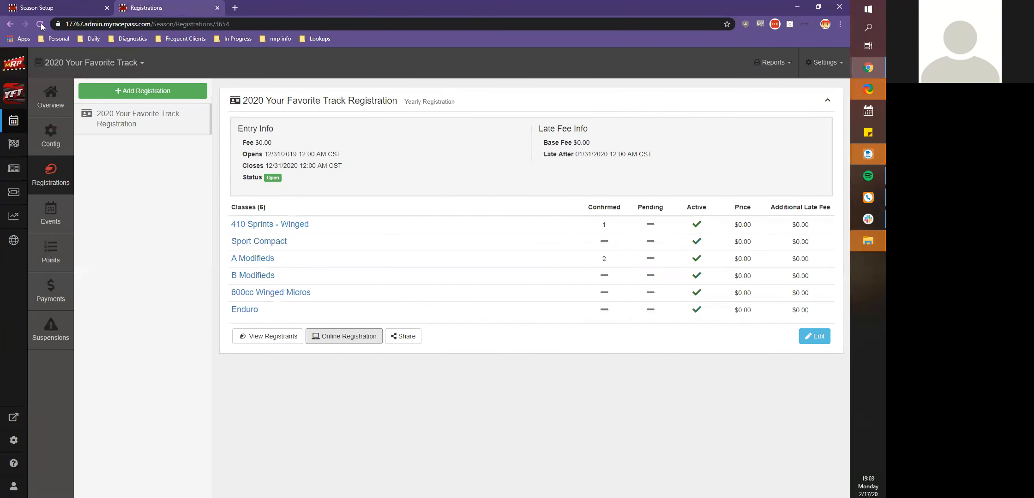
key("F5")
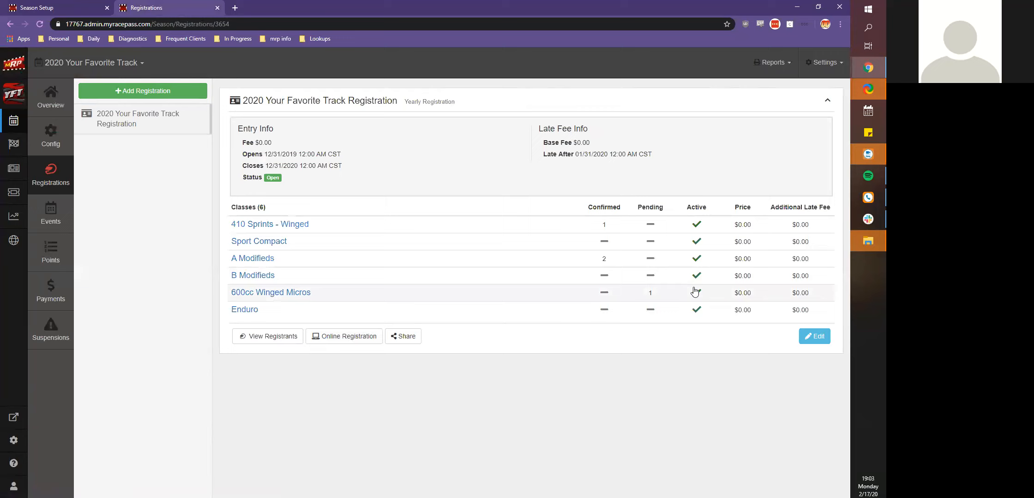
mouse_move(651, 296)
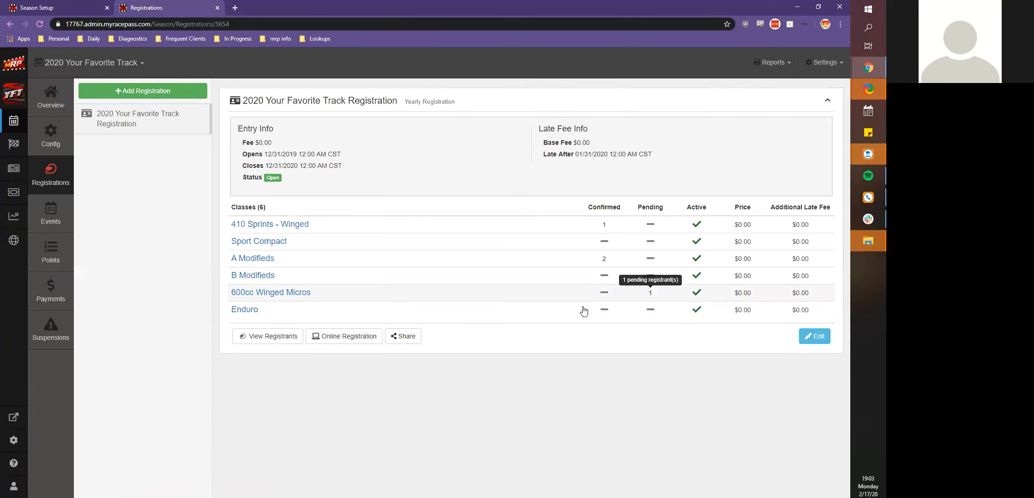
left_click(277, 295)
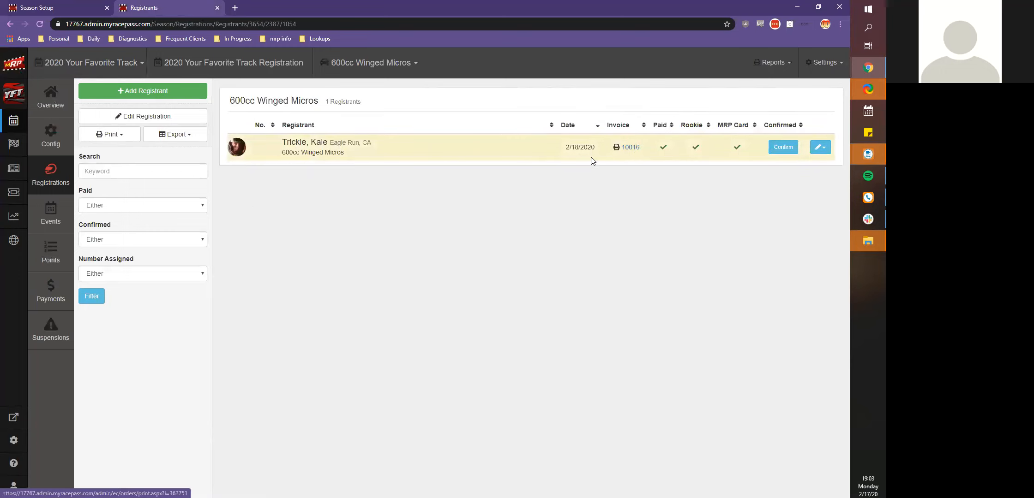
mouse_move(739, 150)
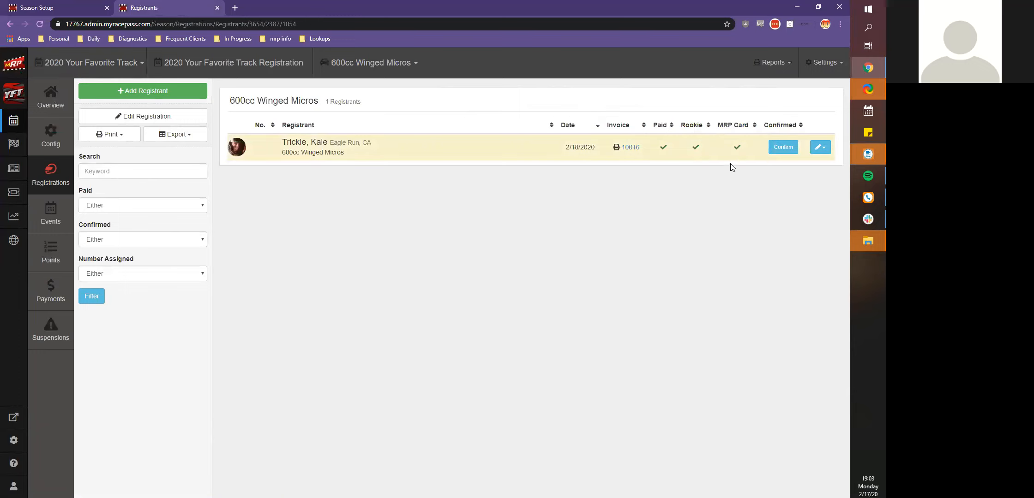
Step: Confirm the pending 600cc Winged Micros registrant with the number 12
left_click(783, 149)
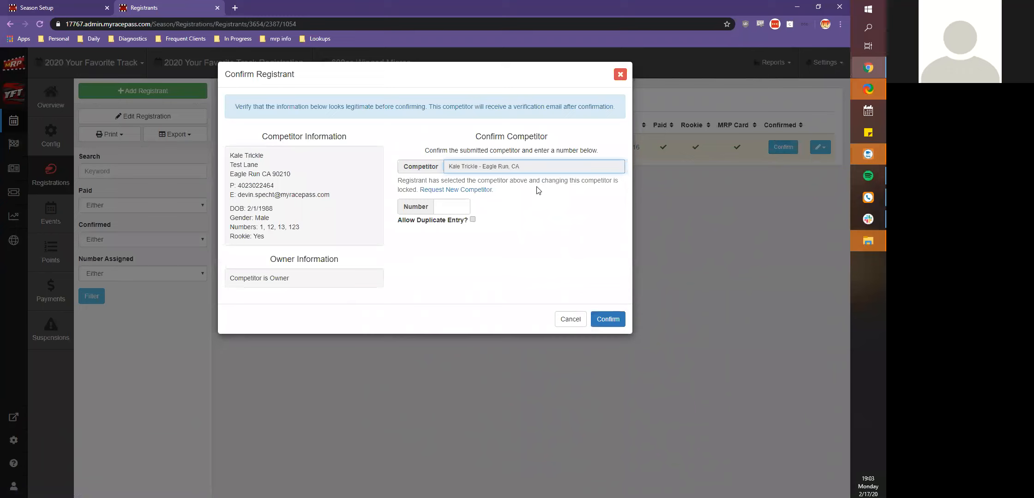
left_click(504, 170)
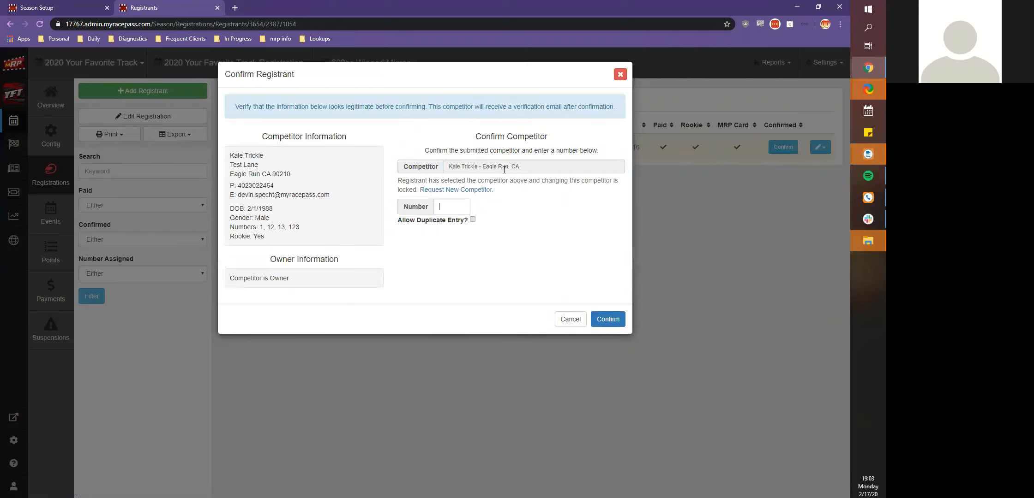
type("12")
left_click(604, 320)
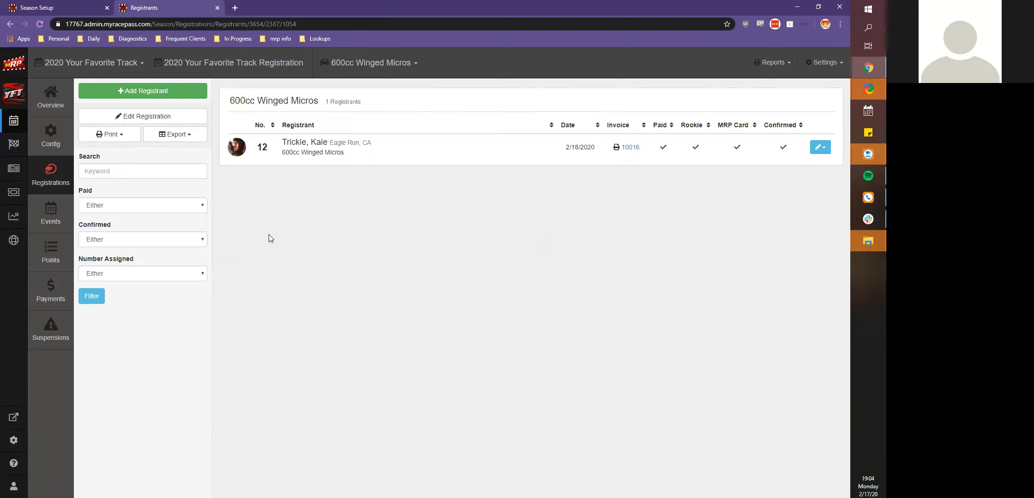
Step: Open the track's Contact List in a separate browser tab and look through the drivers' contact information status
left_click(822, 68)
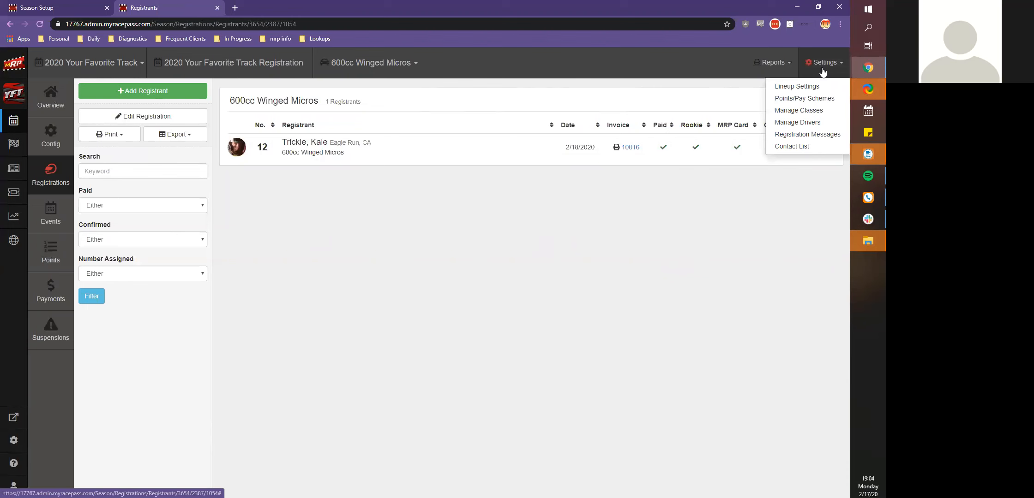
right_click(784, 145)
left_click(784, 154)
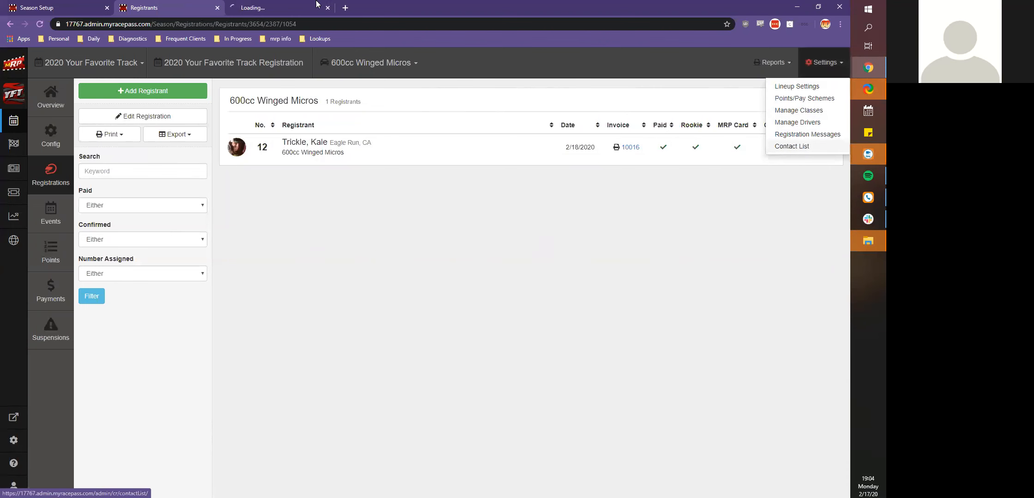
left_click(318, 4)
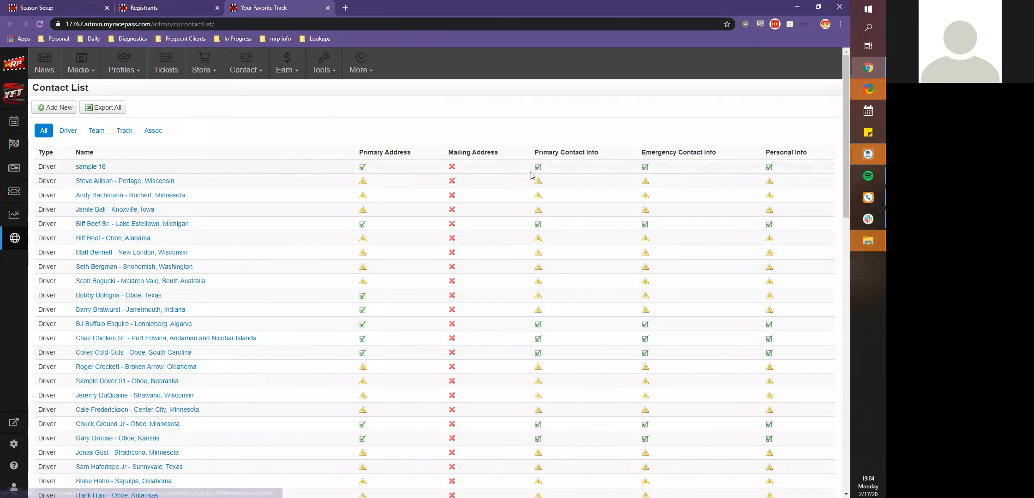
scroll(537, 227, "down", 2)
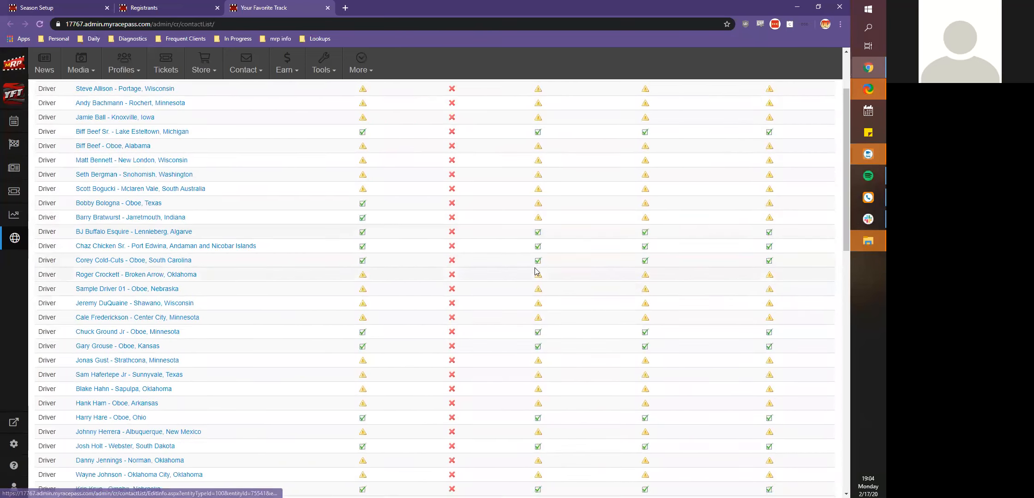
scroll(531, 229, "down", 3)
scroll(282, 221, "down", 6)
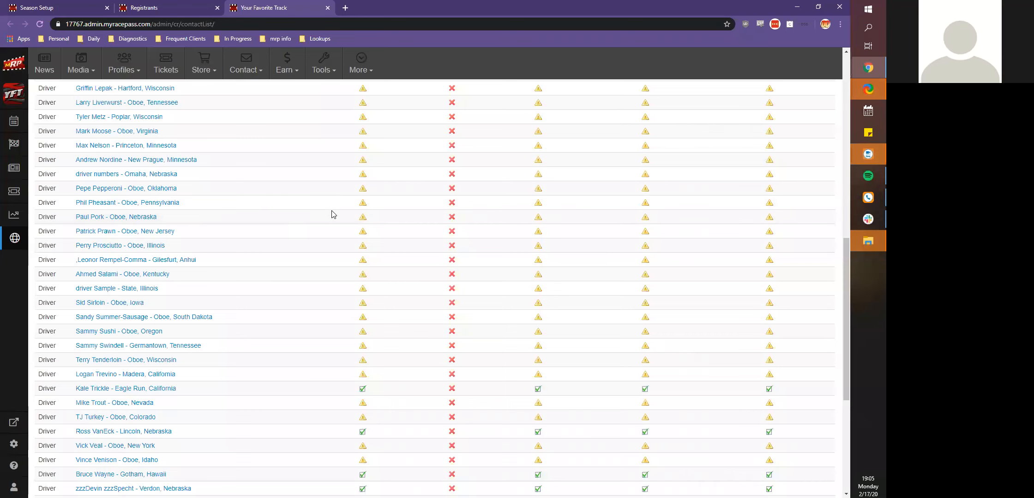
scroll(333, 214, "up", 15)
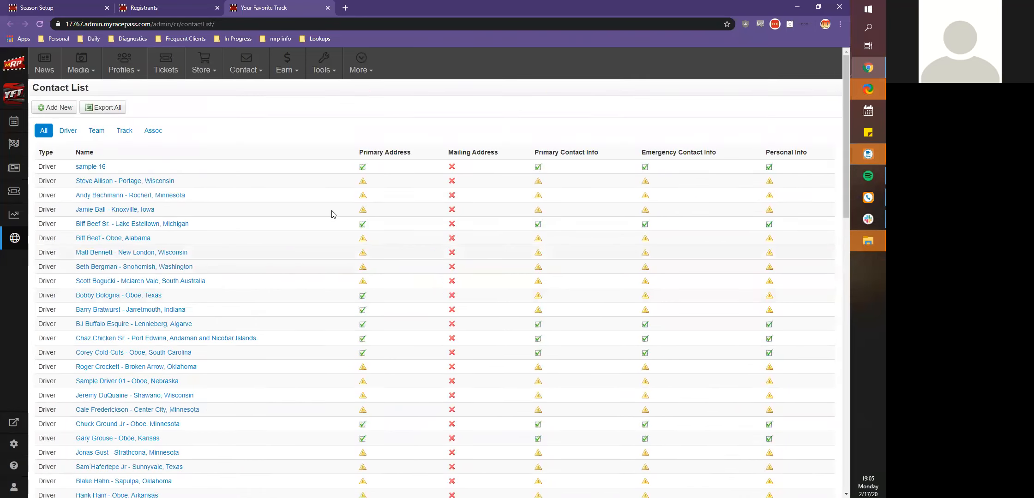
Step: Return to the 600cc Winged Micros registrants and view the edit options for the confirmed registrant, without choosing one
key("ctrl+shift+Tab")
left_click(559, 172)
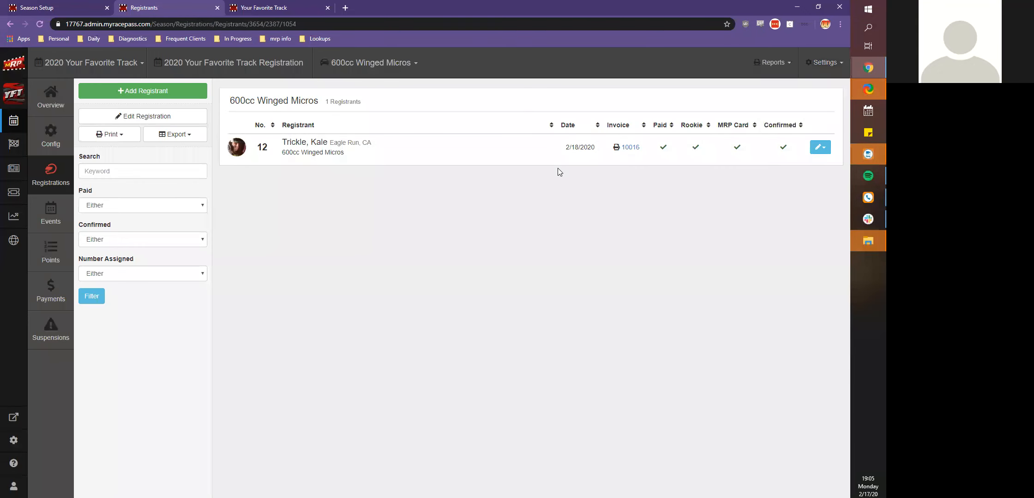
left_click(820, 146)
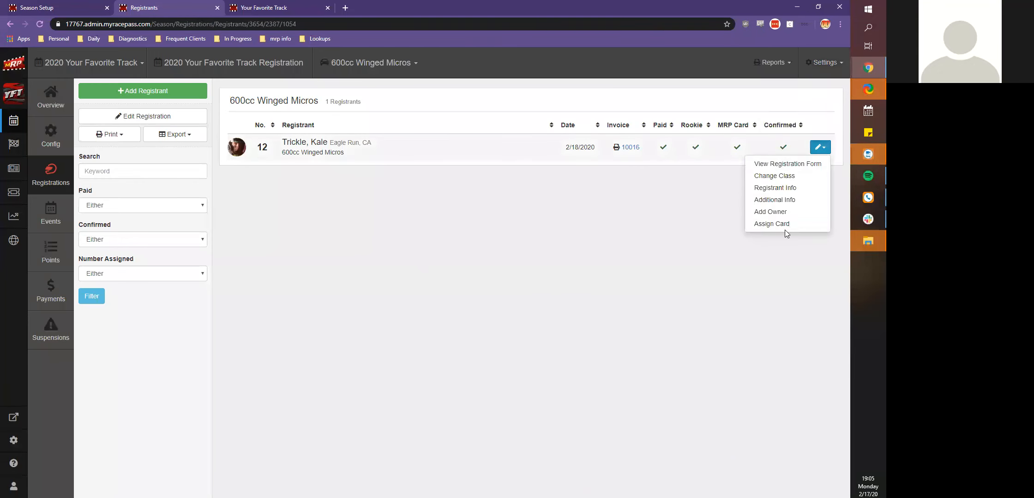
left_click(684, 269)
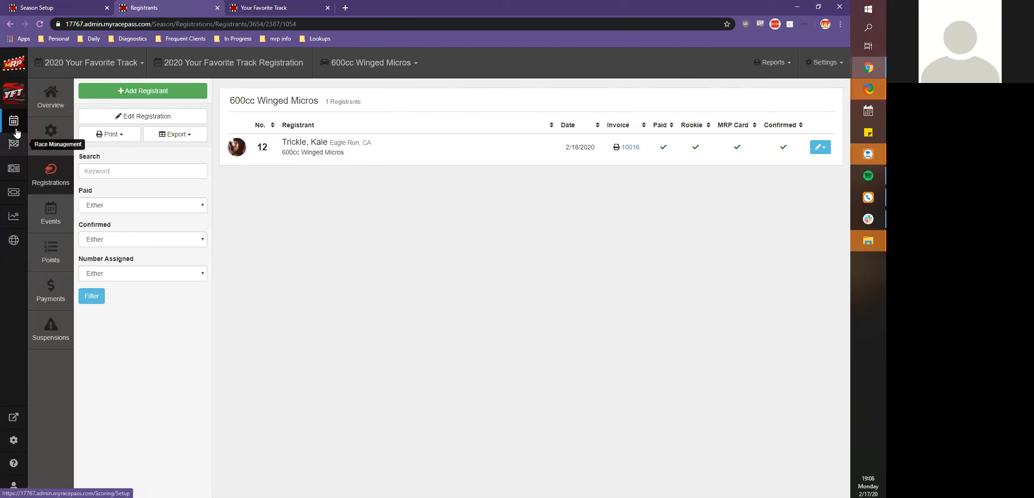
Step: Open the track season's event schedules and check the ticket status of the Bike Night event
left_click(51, 213)
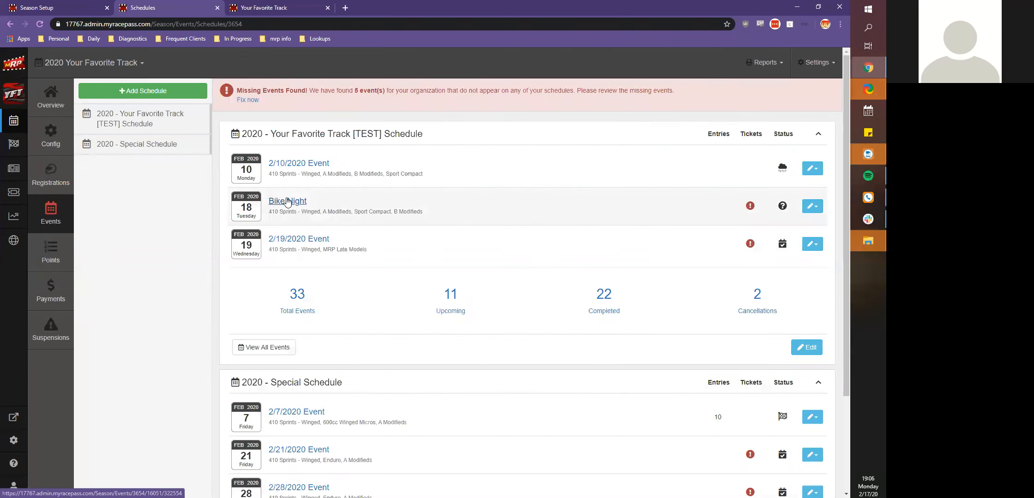
mouse_move(750, 208)
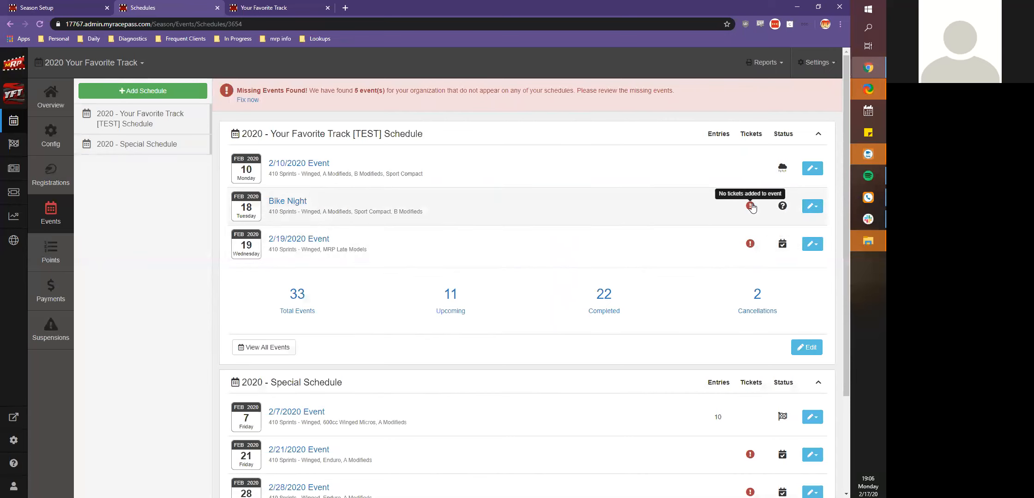
Step: Check the ticket sections of the Bike Night event and of the 2/19/2020 event
left_click(273, 207)
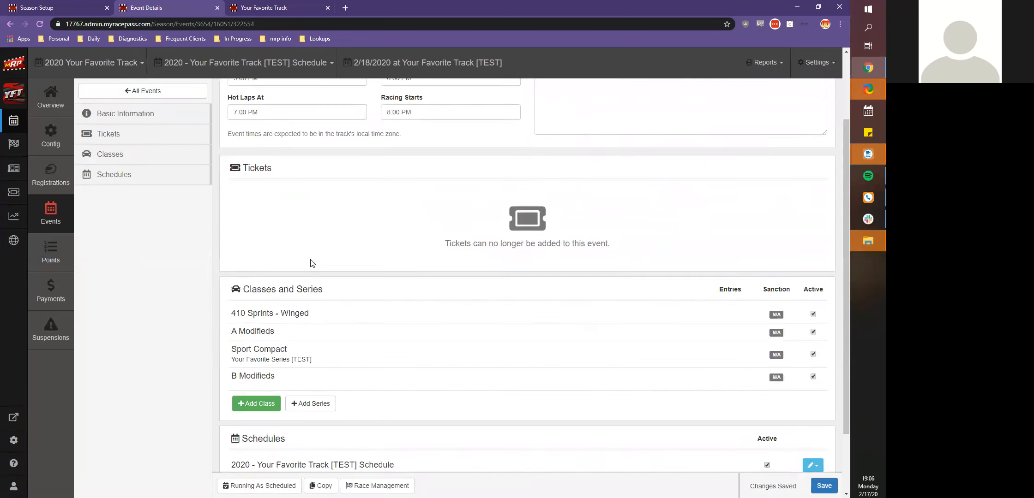
left_click(10, 23)
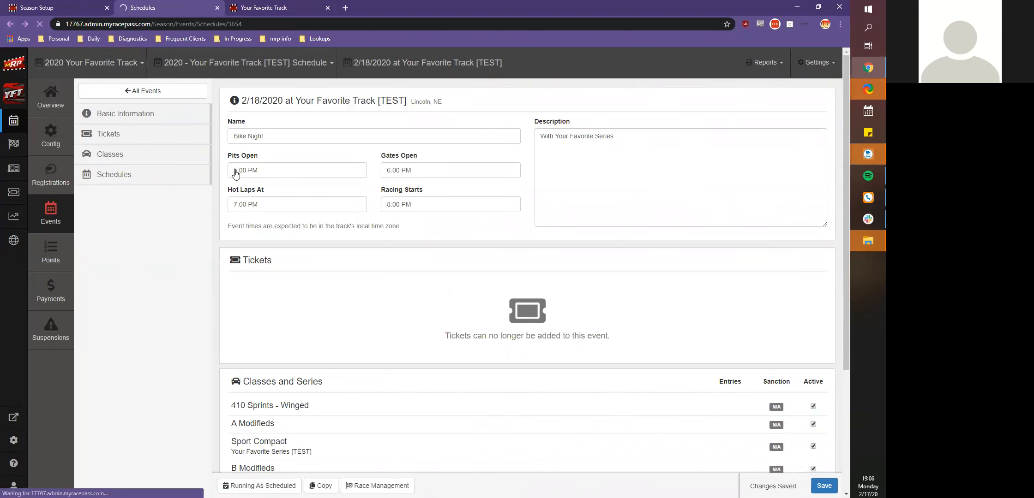
left_click(279, 240)
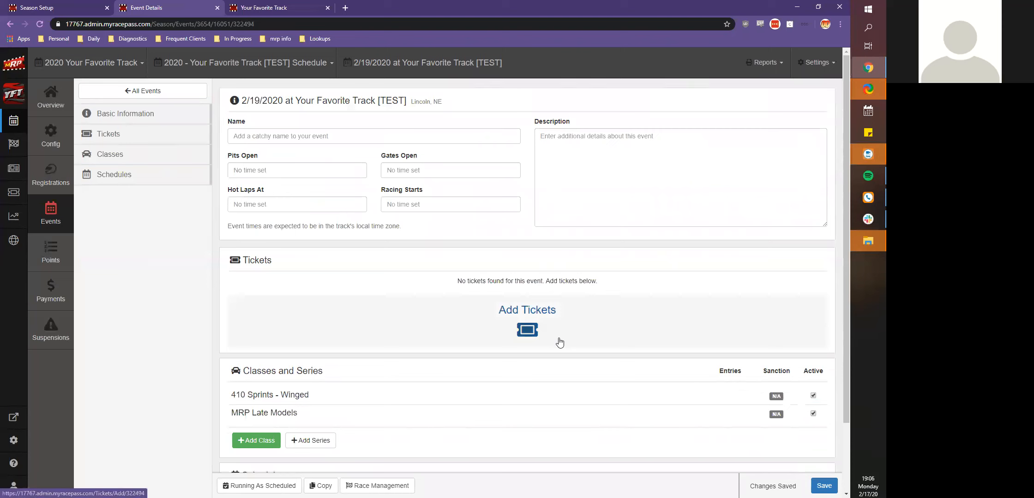
scroll(498, 347, "down", 3)
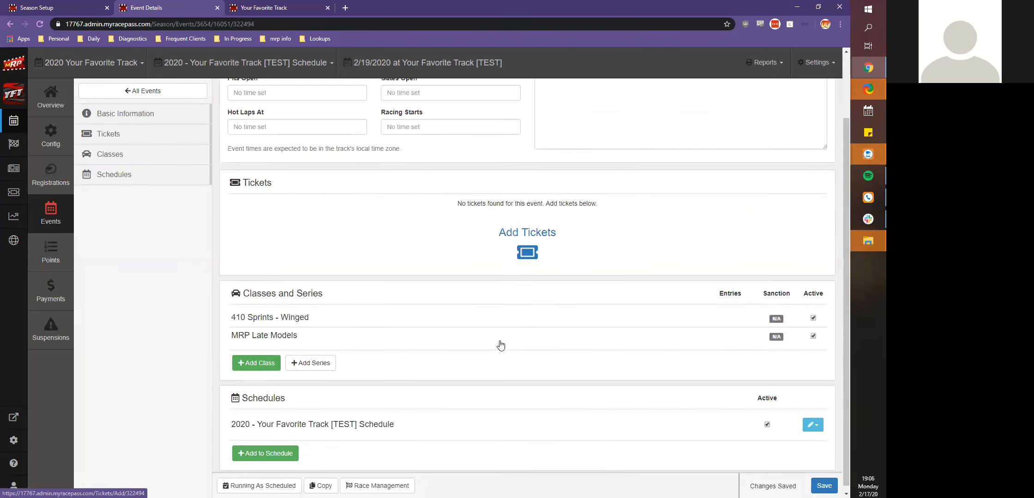
left_click(511, 277)
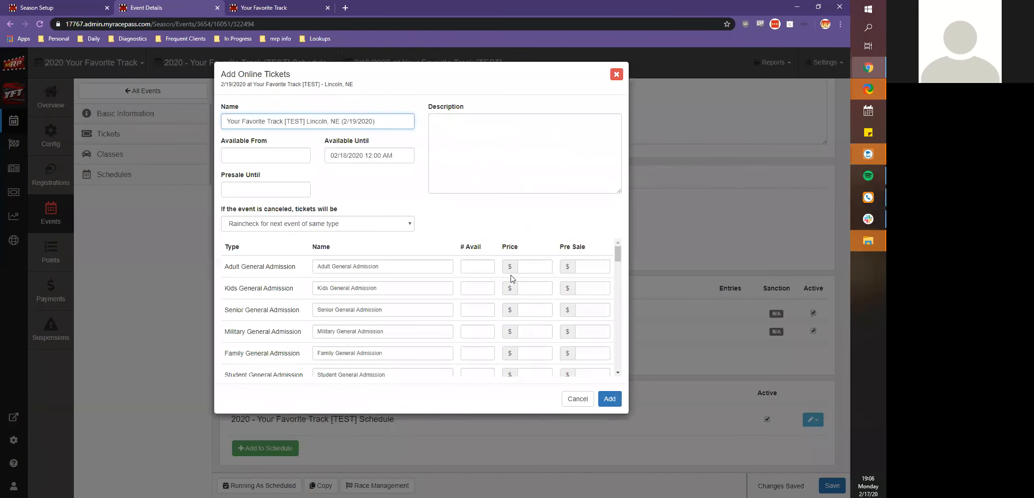
left_click(246, 156)
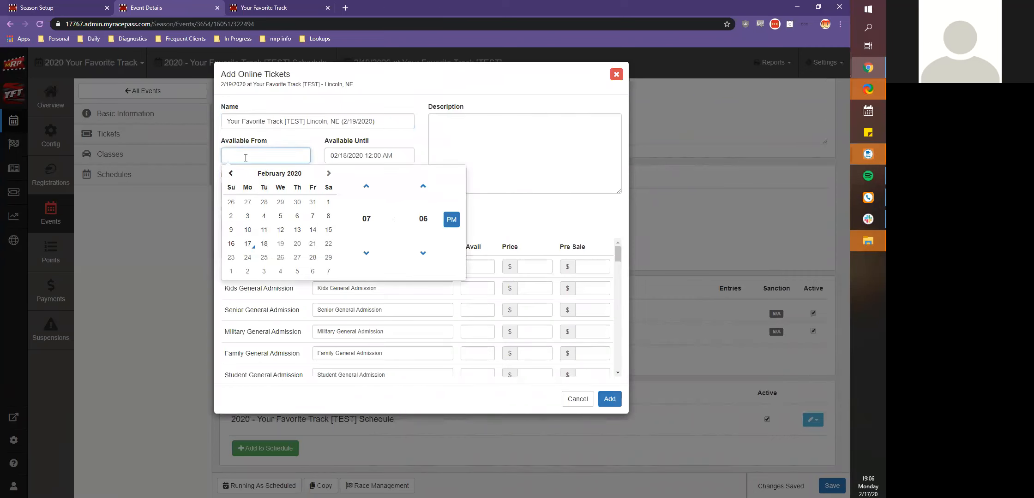
left_click(247, 244)
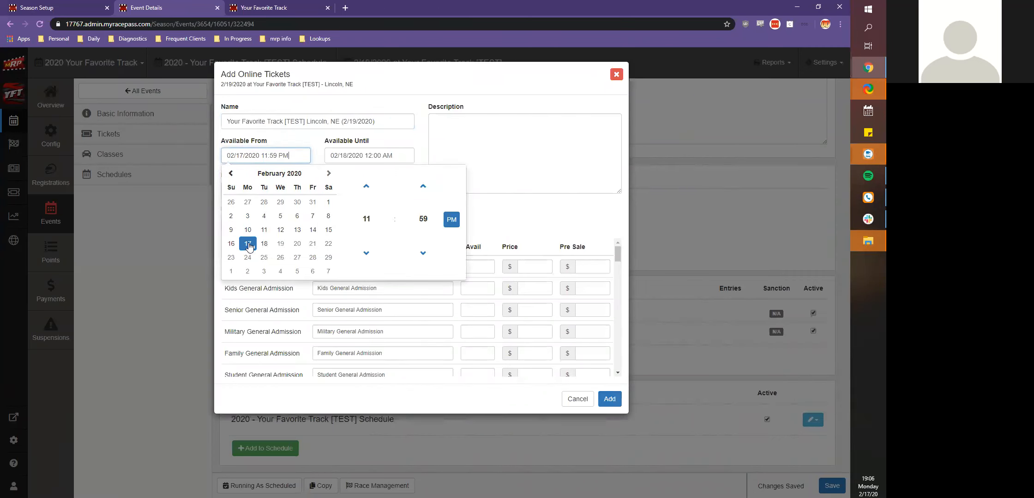
left_click(332, 300)
left_click(616, 74)
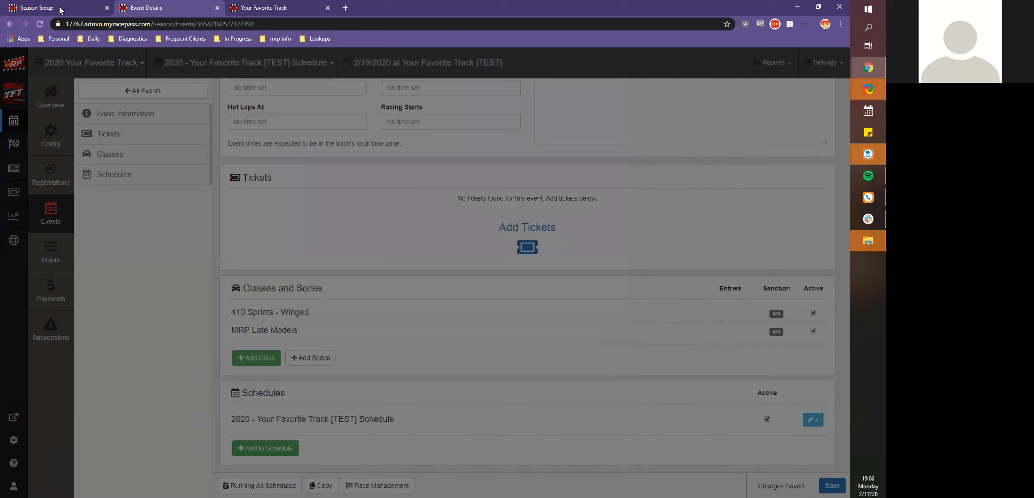
Step: Start adding online tickets to the 2/28/2020 event of the 2020 - Special Schedule
left_click(10, 24)
scroll(305, 339, "down", 3)
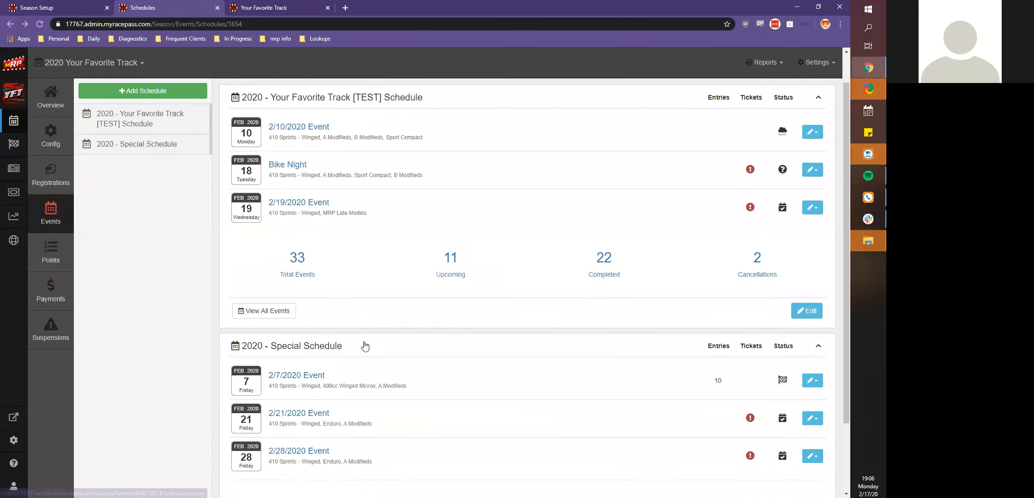
left_click(315, 365)
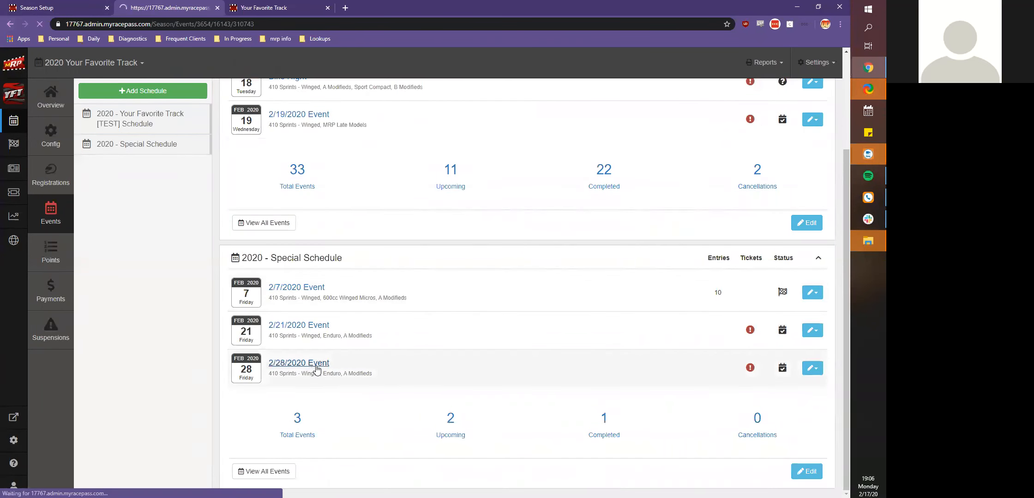
scroll(369, 379, "down", 2)
scroll(370, 381, "up", 2)
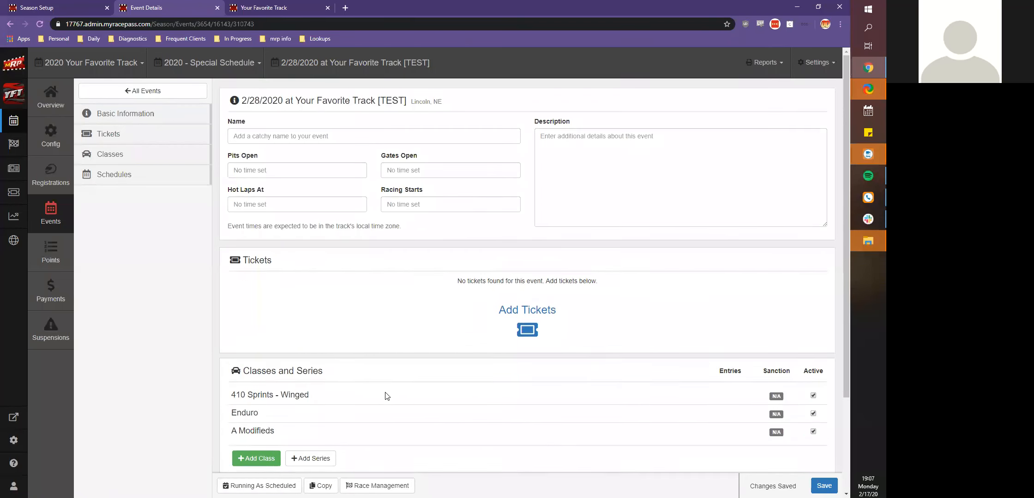
left_click(447, 344)
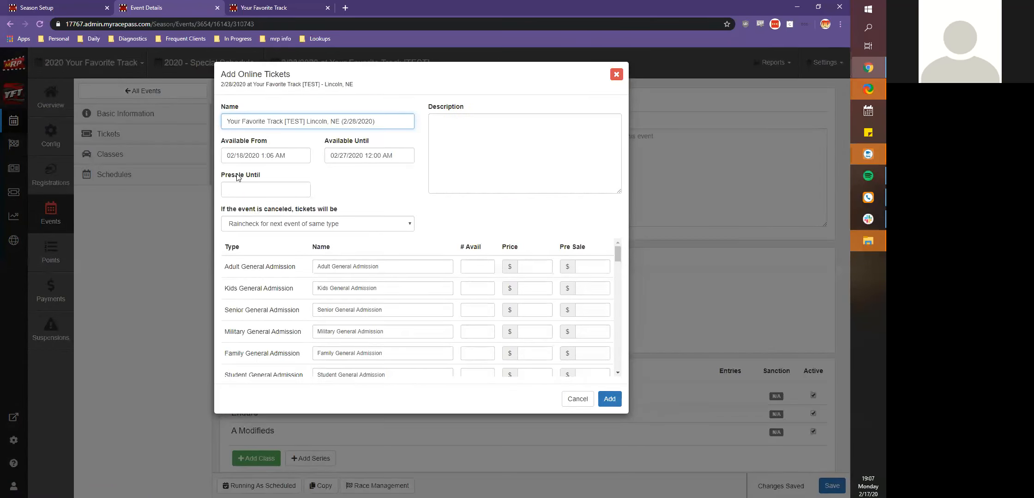
Step: Set the end of the ticket presale to 02/21/2020 7:07 PM
left_click(277, 186)
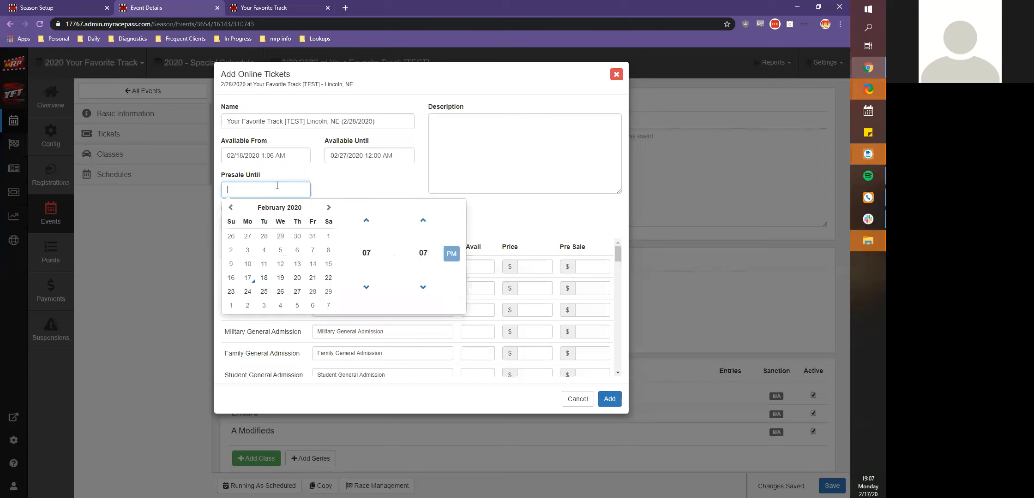
left_click(312, 280)
left_click(552, 227)
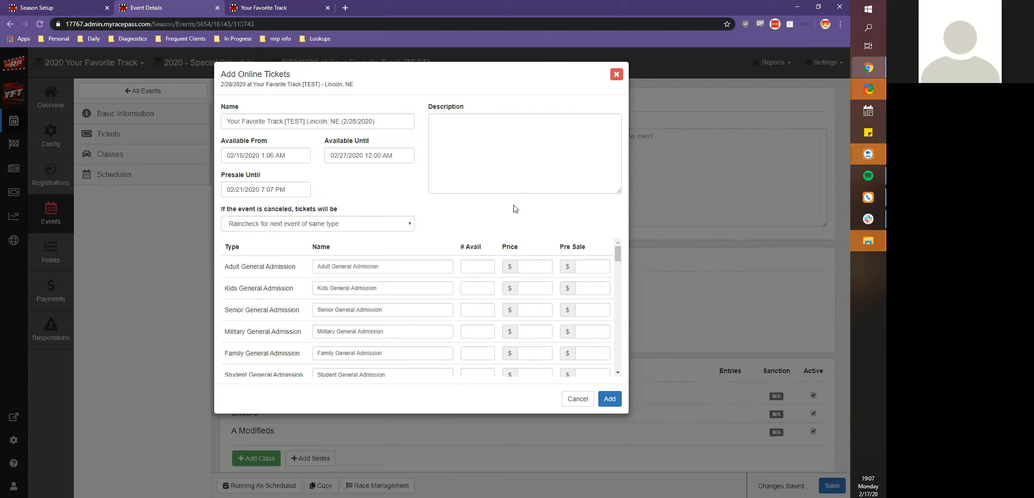
Step: Make 500 Adult and 250 Kids General Admission tickets available, and rename the kids ticket "Kids 10 and Up"
scroll(381, 364, "down", 2)
scroll(384, 365, "up", 2)
key("Tab")
key("Tab")
left_click_drag(329, 288, 378, 288)
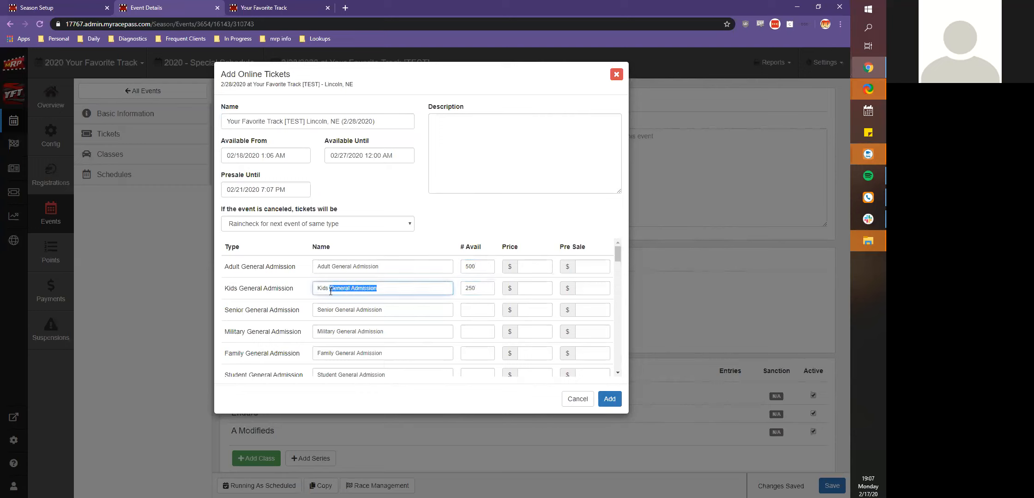
type("10 ans")
type(" Up")
Step: Price Adult General Admission at $100.00 with a $75.00 presale, and Kids 10 and Up at $50.00 with a $25.00 presale
left_click(532, 289)
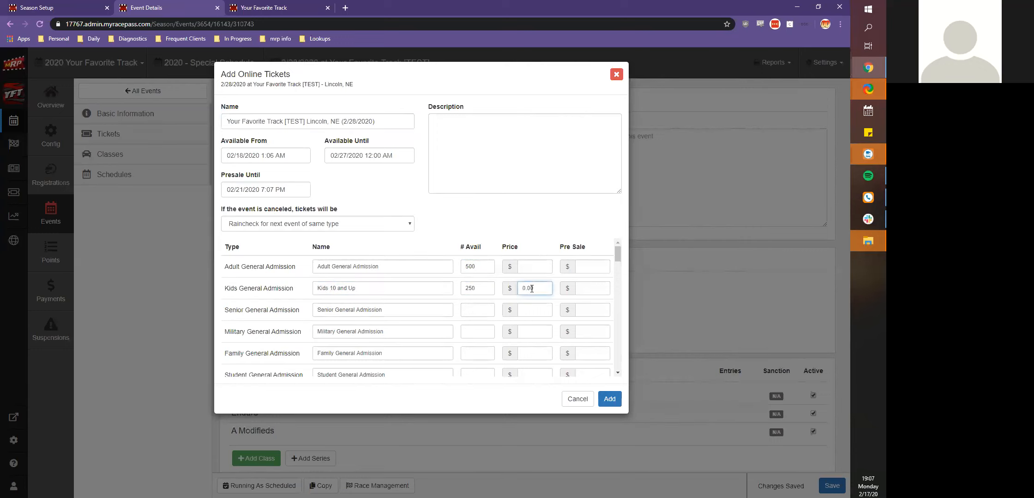
type("0.50")
left_click(529, 267)
type("10.00")
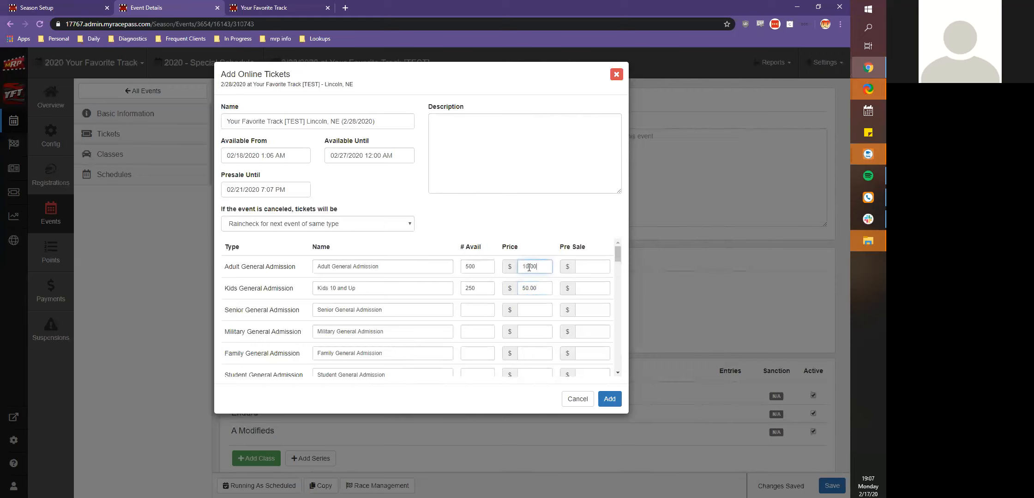
left_click(583, 271)
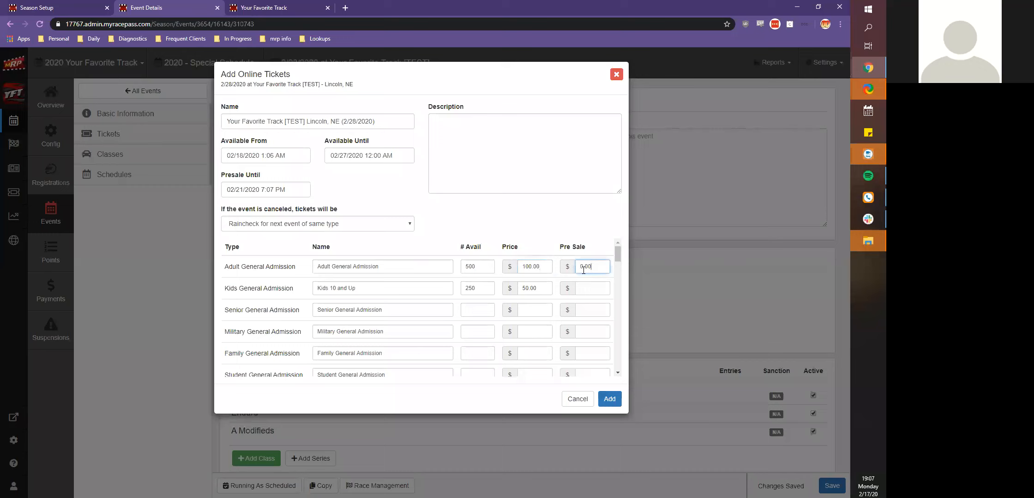
type("75.00")
left_click(587, 288)
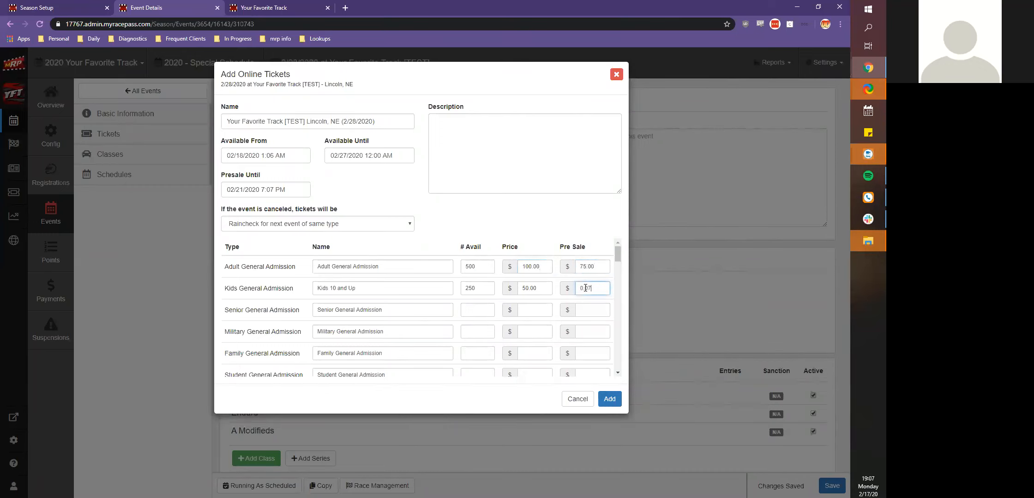
type("25.00")
Step: Offer 500 Pit Pass tickets at $1000.00 with a $500.00 presale price, and add the tickets to the event
scroll(513, 247, "down", 8)
scroll(511, 243, "down", 5)
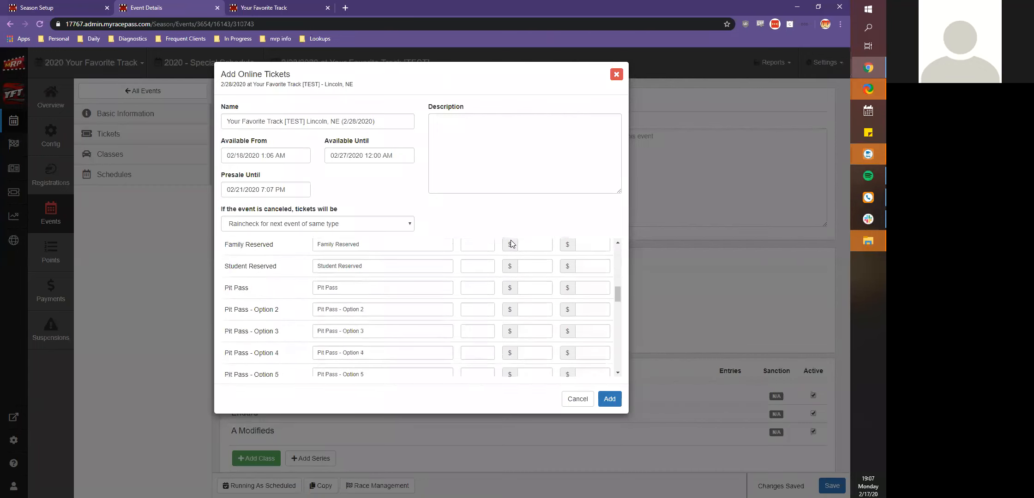
scroll(512, 244, "up", 3)
left_click(478, 288)
type("500")
left_click(520, 288)
type("0.00")
left_click(589, 288)
type("0.00000")
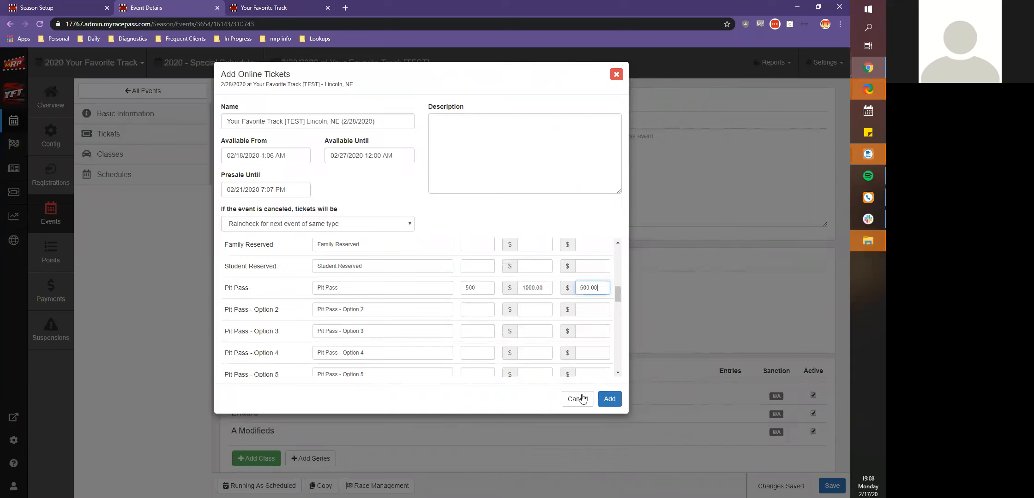
left_click(609, 399)
left_click(600, 399)
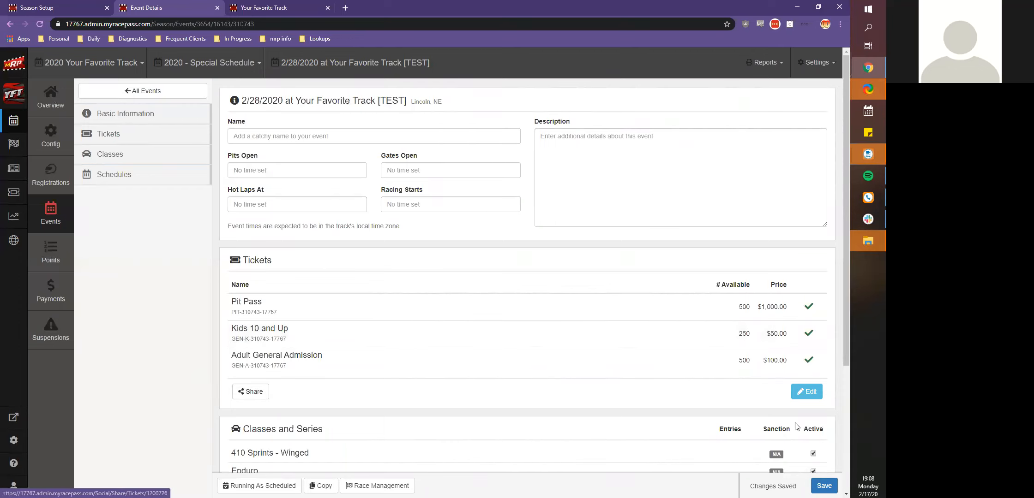
Step: Open the 2/28/2020 event's ticket in Ticket Management and review its information and available tickets
left_click(15, 194)
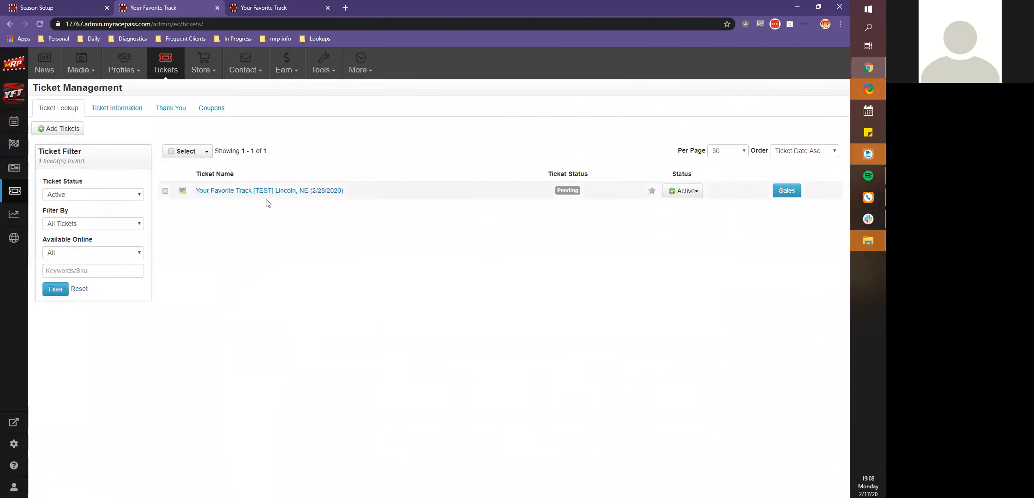
left_click(249, 194)
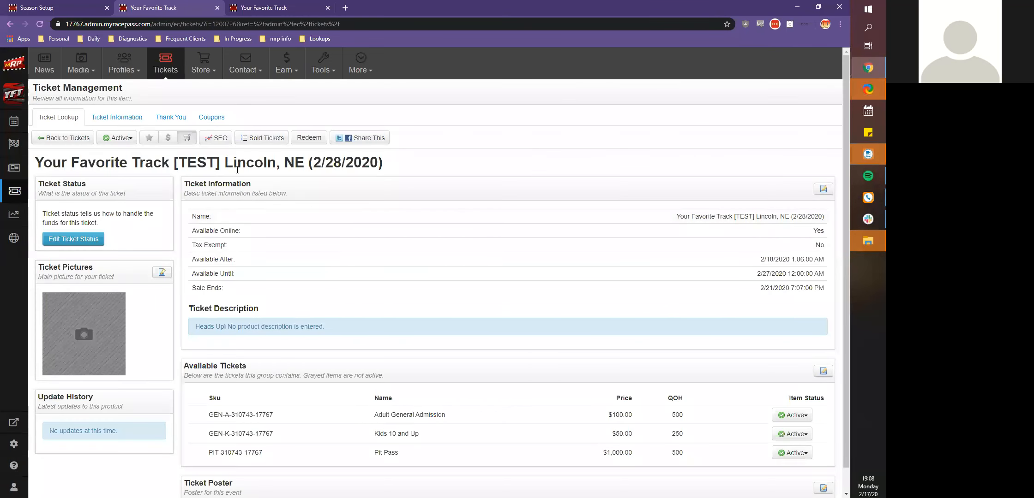
scroll(313, 207, "down", 1)
scroll(286, 226, "up", 1)
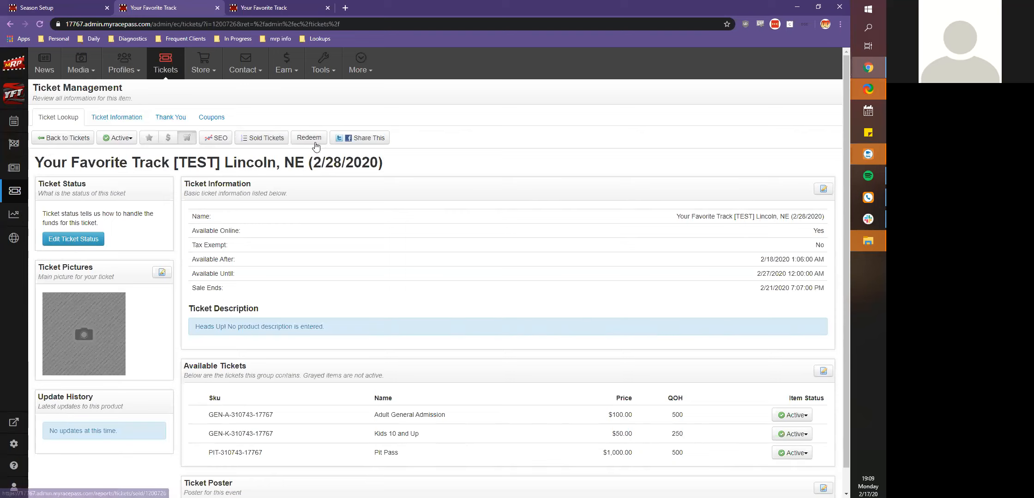
Step: Return to the ticket list and set the 2/28/2020 ticket's status to Disabled
left_click(65, 138)
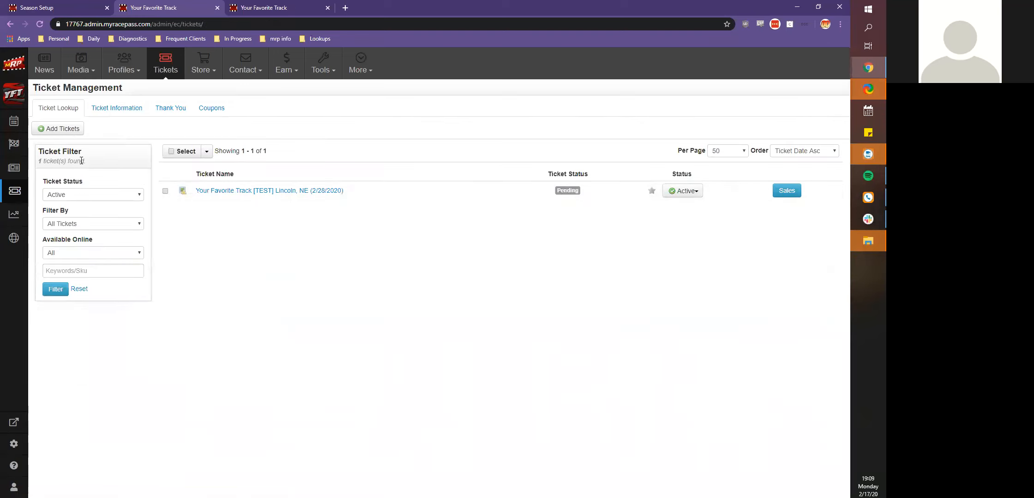
left_click(683, 191)
left_click(677, 219)
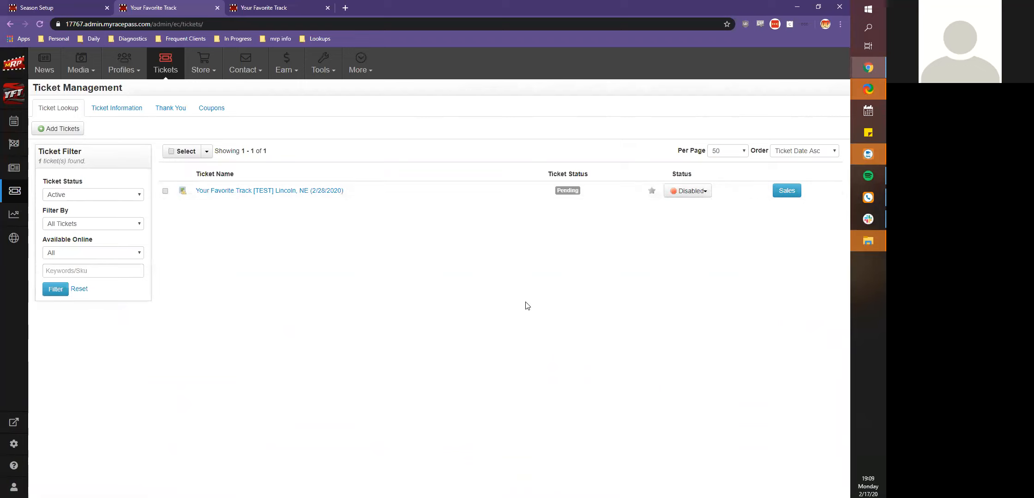
Step: Filter the ticket list to ALL Tickets and open the sold tickets report for Bike Night (3/25/2019)
left_click(57, 195)
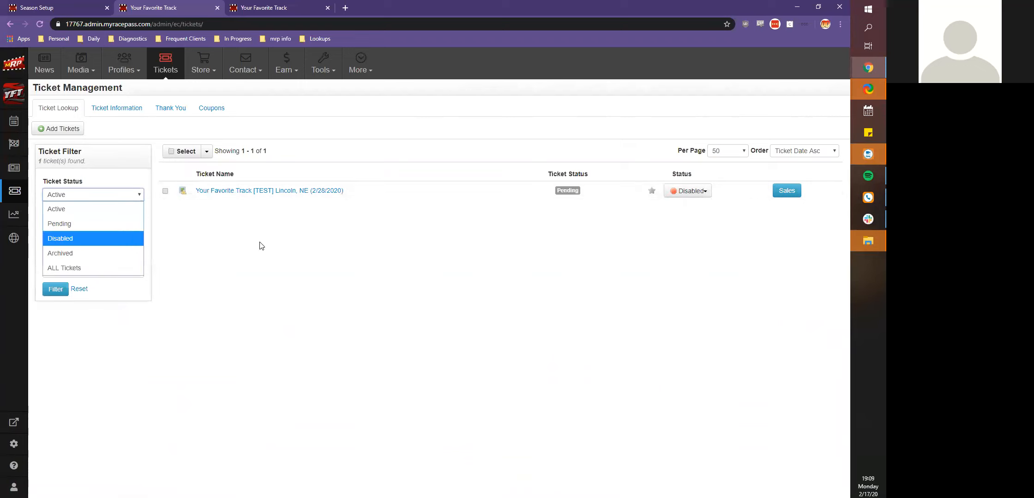
left_click(50, 268)
left_click(48, 293)
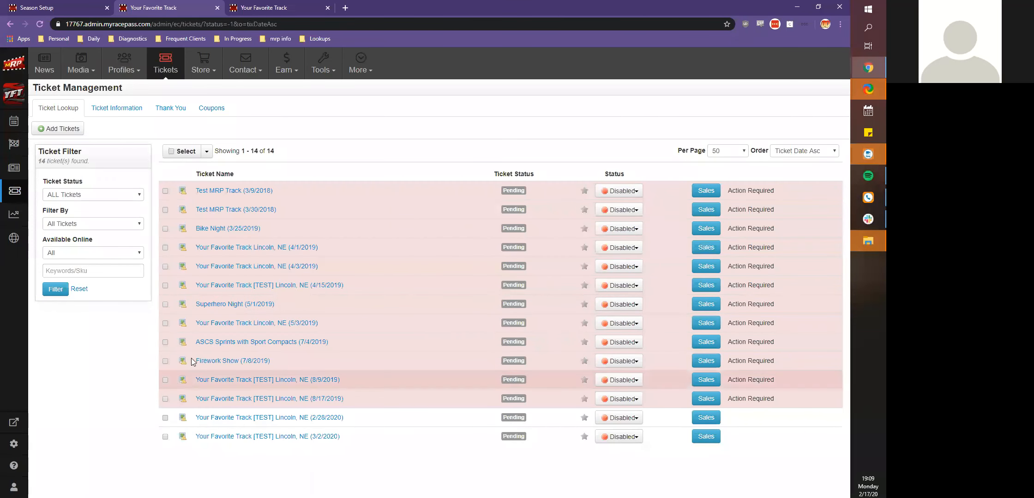
left_click(228, 229)
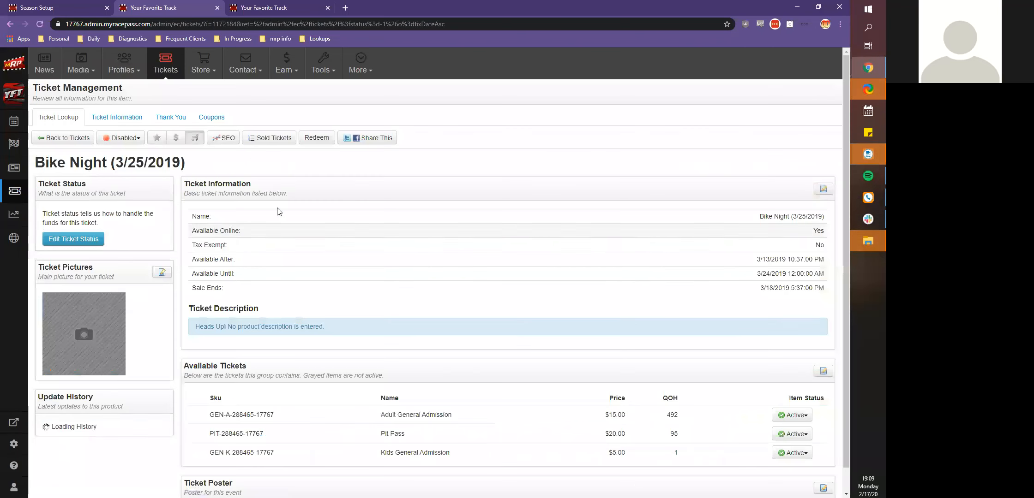
left_click(285, 137)
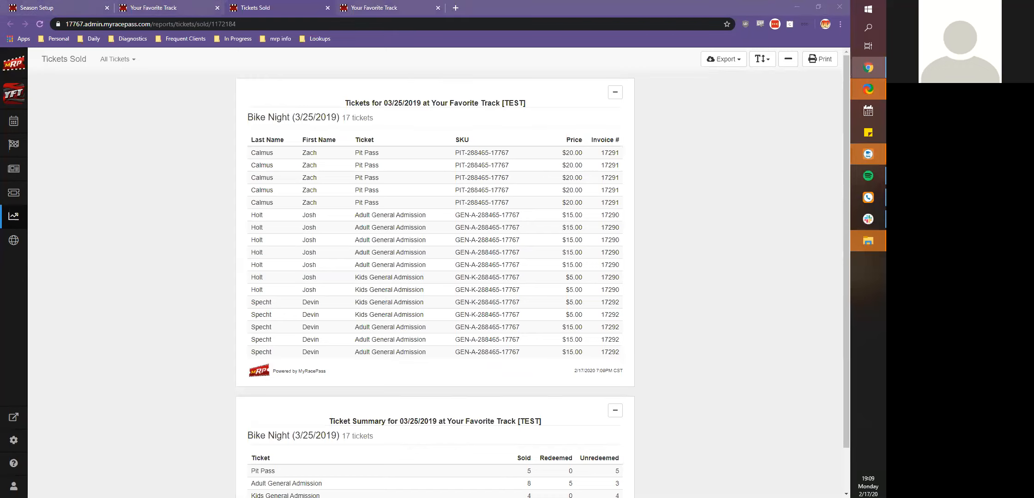
Step: Bring the Print Tickets PDF, MRPFRAME-8580.pdf, into view and look through its sample ticket vouchers
left_click_drag(0, 221, 503, 228)
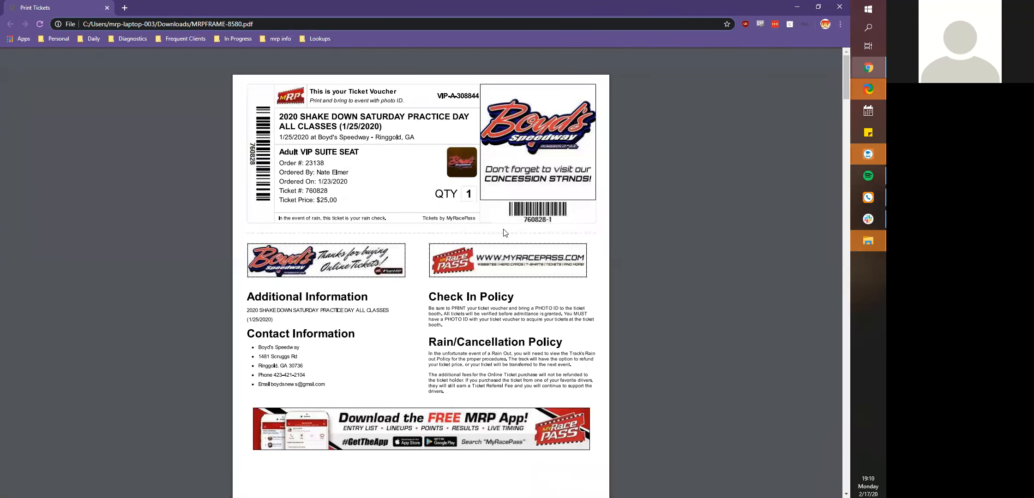
scroll(506, 240, "down", 10)
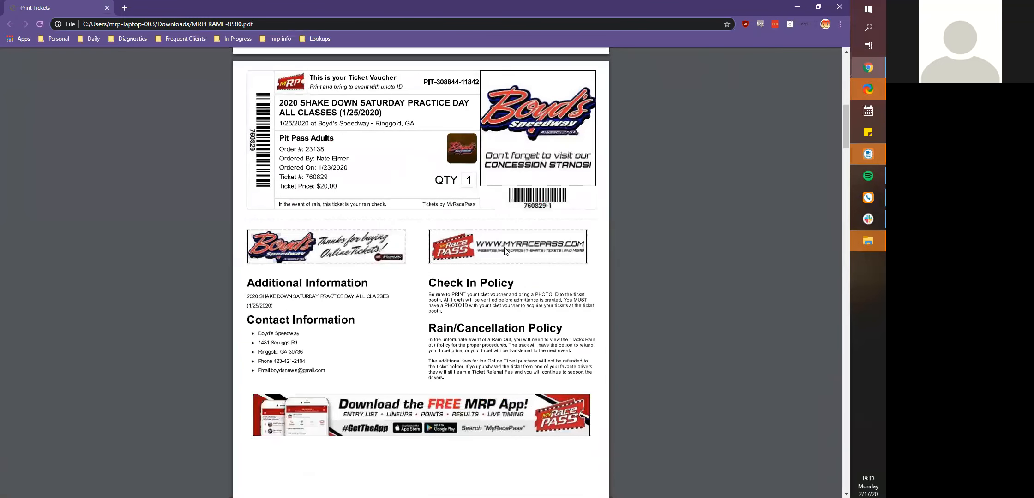
scroll(505, 251, "down", 10)
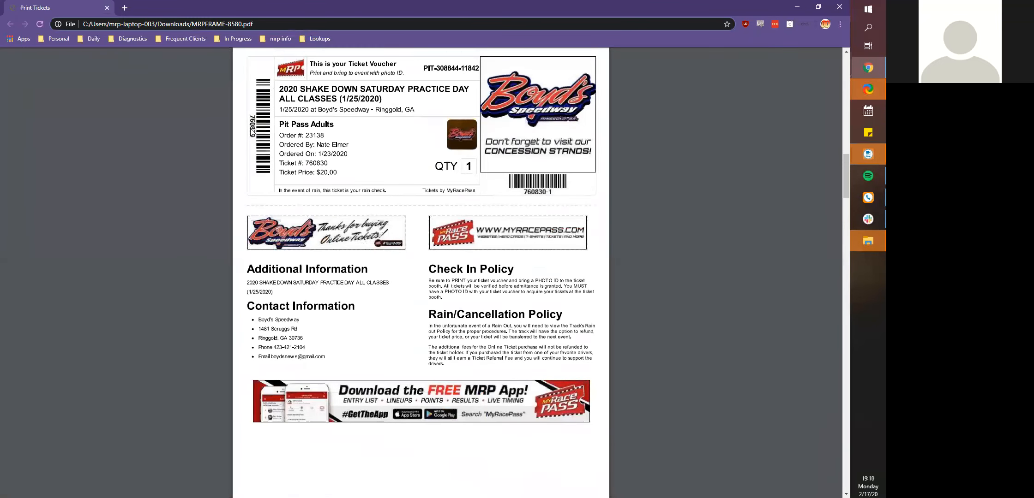
scroll(587, 454, "down", 5)
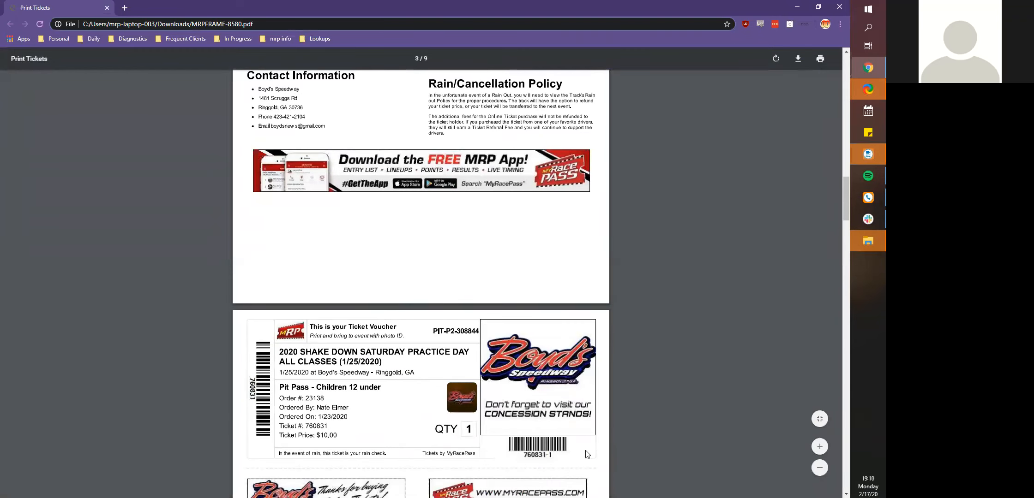
Step: Look through the remaining sample ticket vouchers in the Print Tickets PDF and close the document
scroll(391, 372, "down", 5)
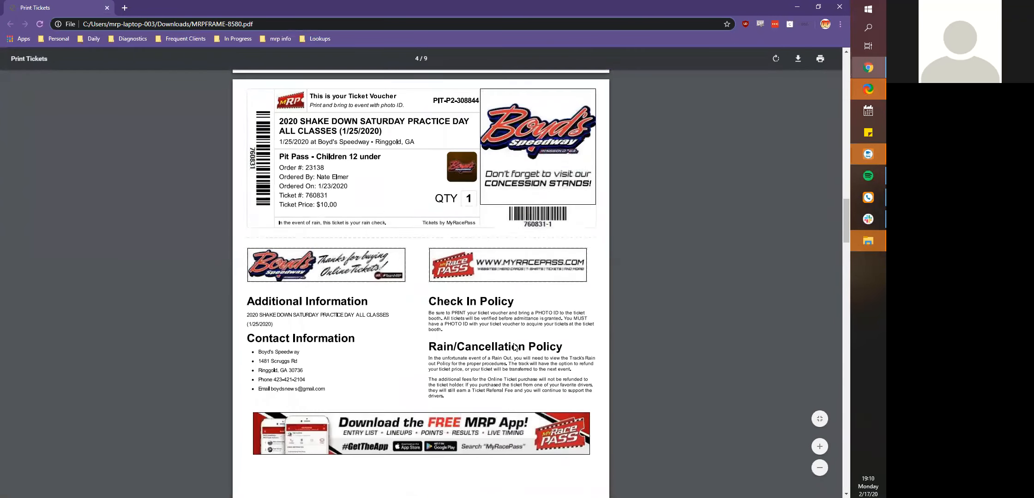
scroll(524, 237, "down", 6)
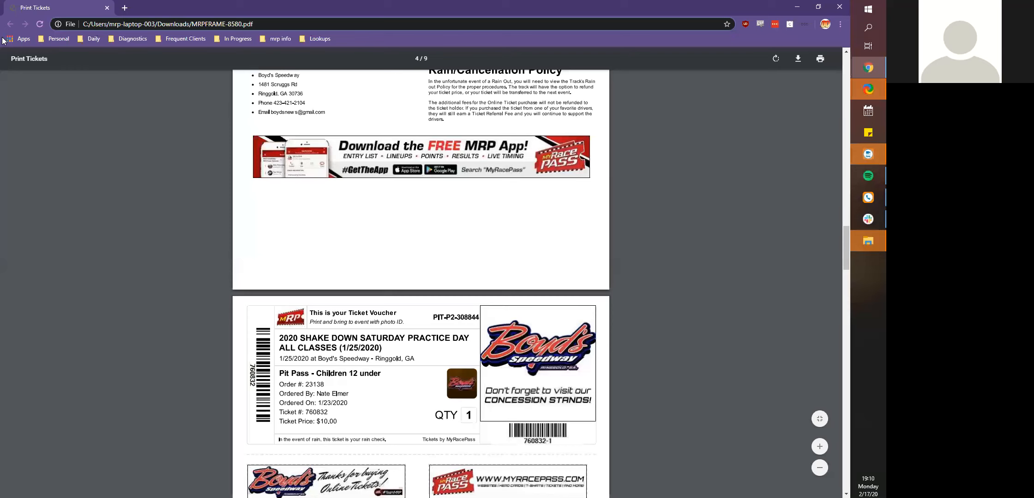
left_click(107, 8)
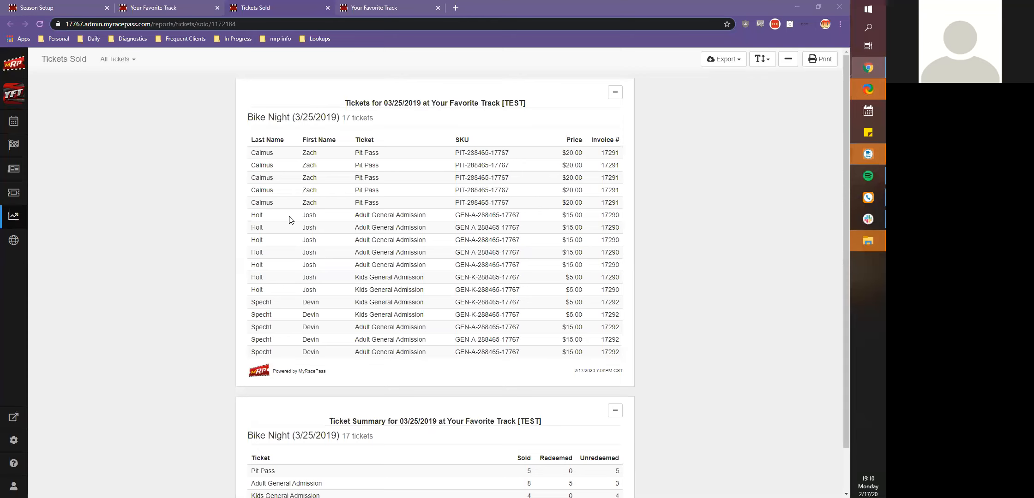
Step: Filter the Bike Night (3/25/2019) sold tickets report to Pit Pass, review it, and close the report
left_click(113, 65)
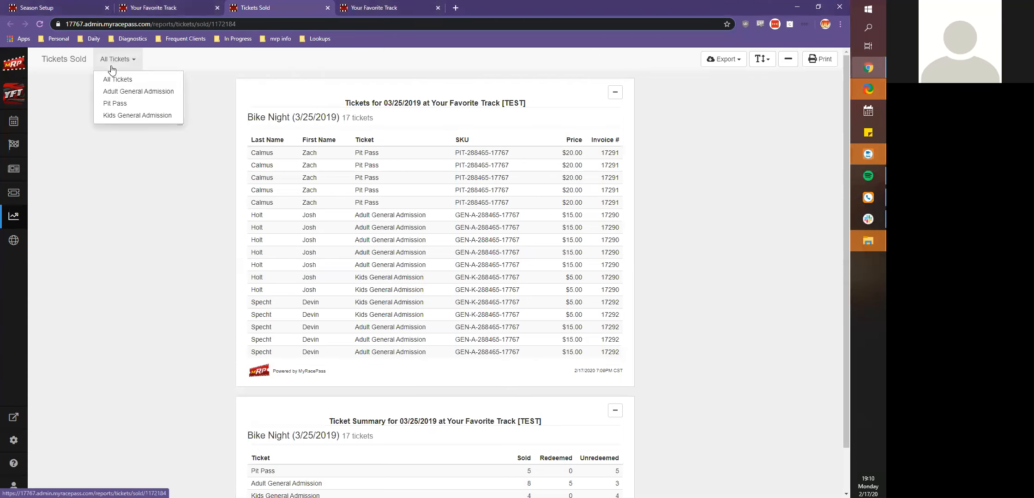
left_click(105, 104)
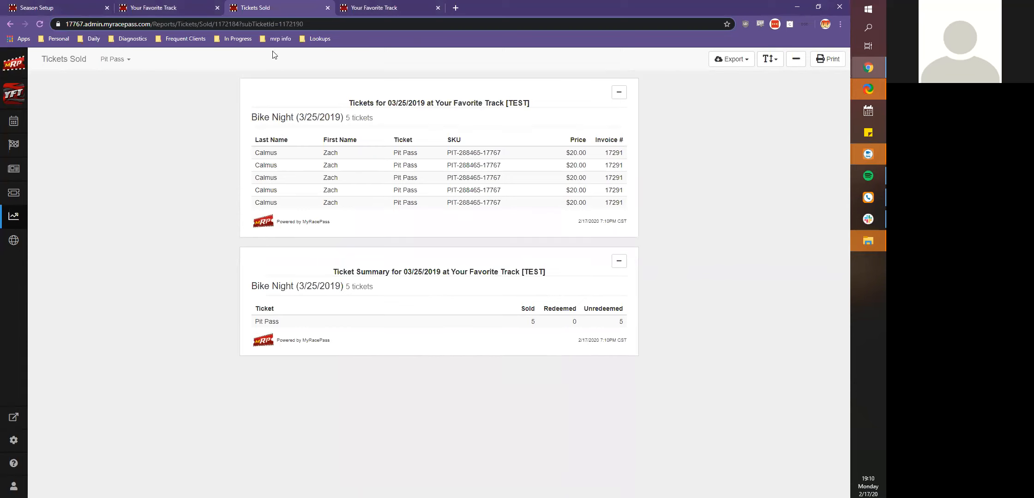
left_click(328, 8)
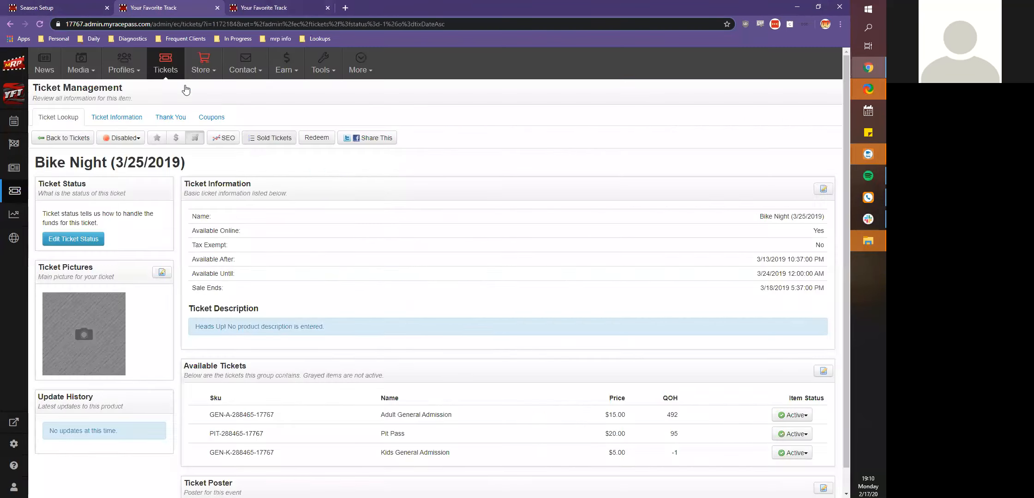
Step: Open ticket redemption for Bike Night (3/25/2019), select the pending Pit Pass voucher, and copy its ticket number
left_click(317, 141)
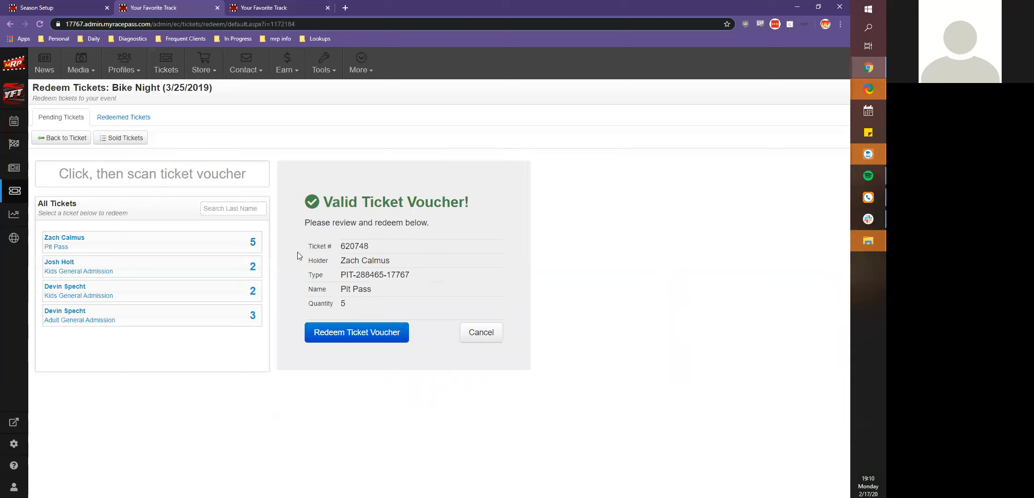
left_click(185, 170)
left_click_drag(368, 246, 340, 246)
right_click(341, 244)
left_click(353, 251)
Step: Look up the Pit Pass voucher by pasting the copied ticket number into the voucher scan field, and redeem it
left_click(115, 165)
right_click(115, 167)
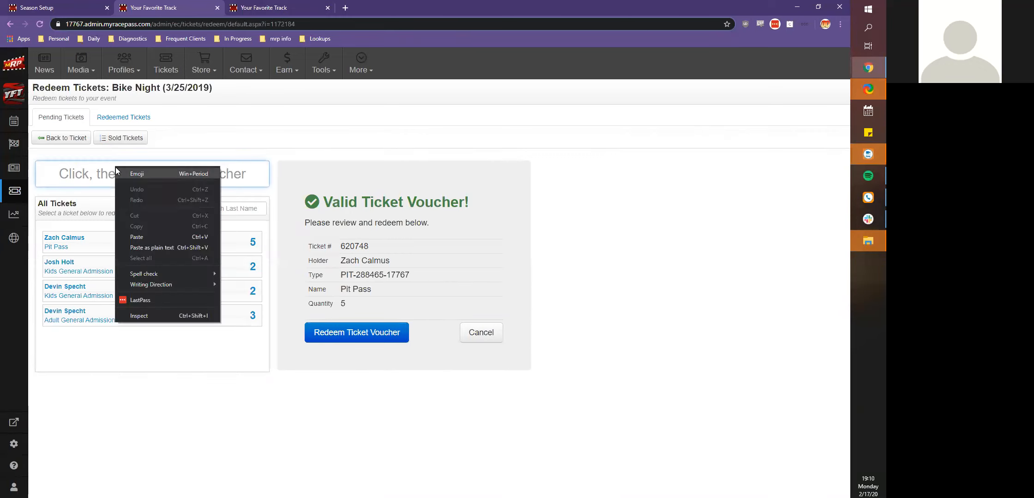
left_click(138, 236)
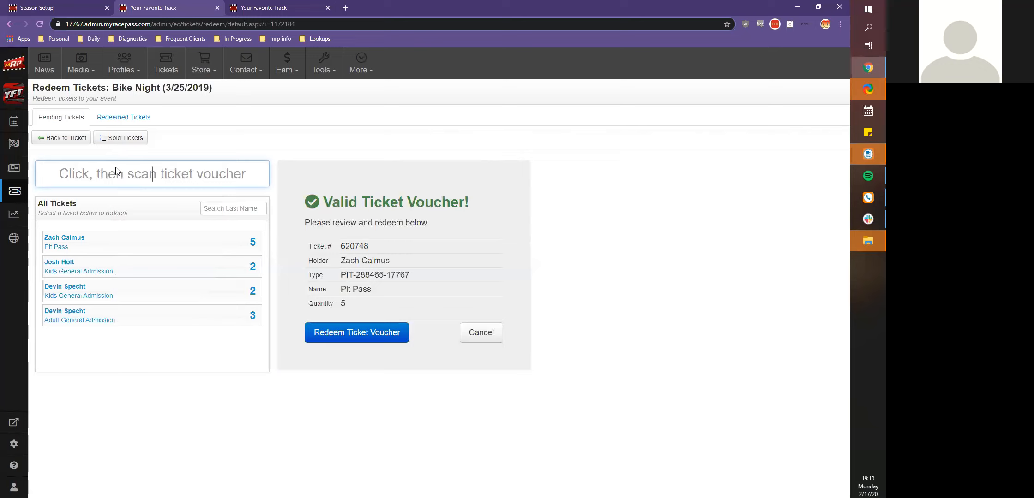
right_click(123, 174)
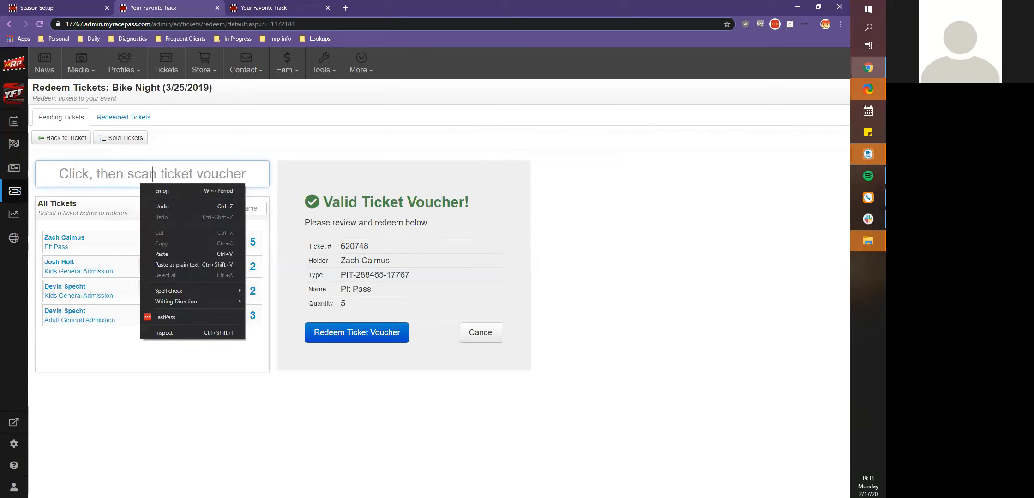
left_click(155, 255)
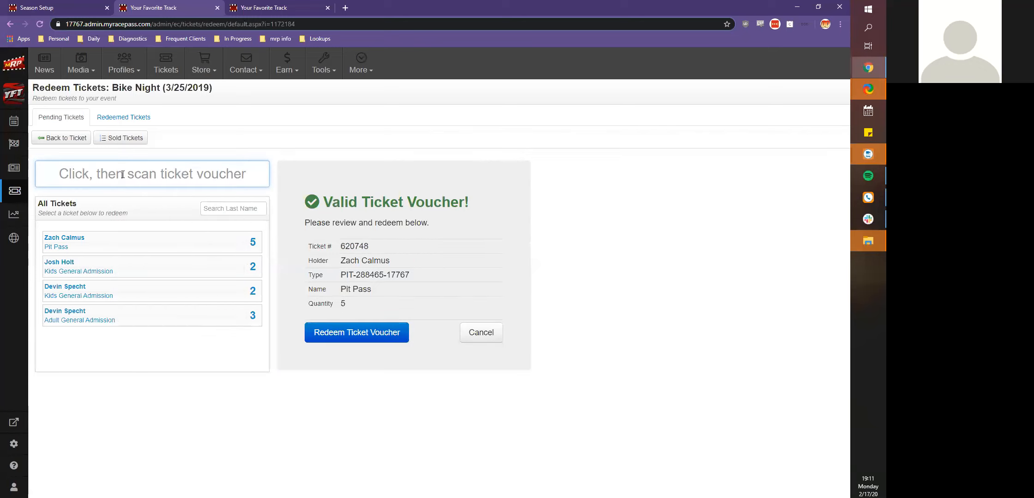
left_click(329, 333)
Step: Submit the redeemed voucher's ticket number again to check its validity
left_click(156, 173)
right_click(156, 170)
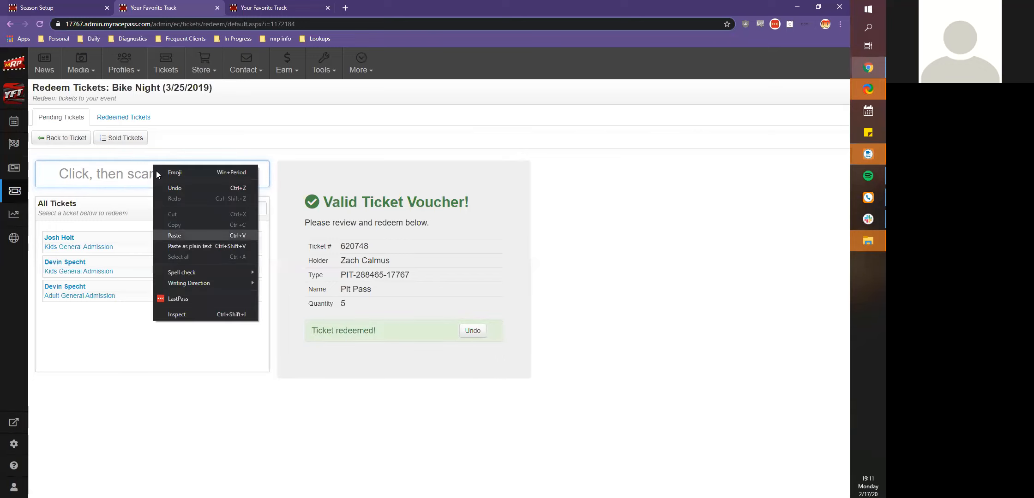
left_click(175, 235)
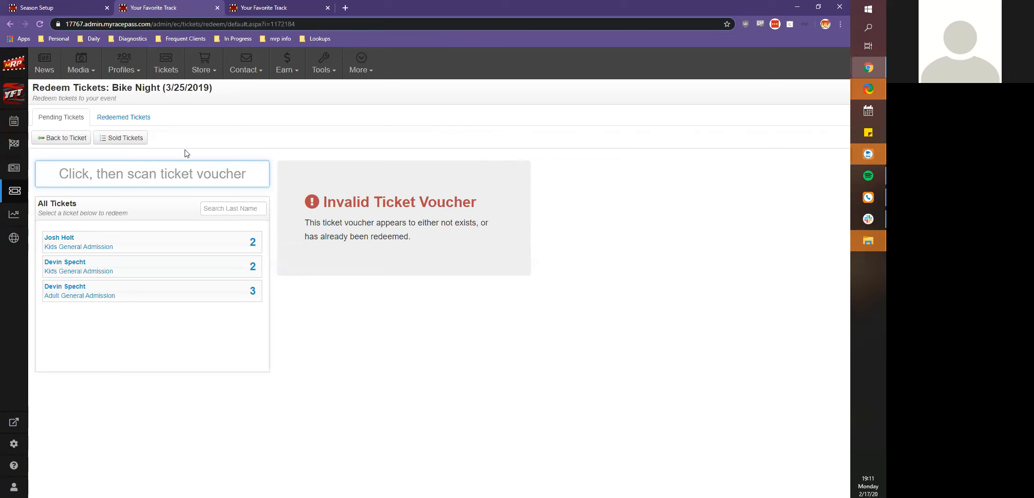
Step: Go back to Ticket Management, review the default ticket coupons, and return to Ticket Lookup
left_click(23, 195)
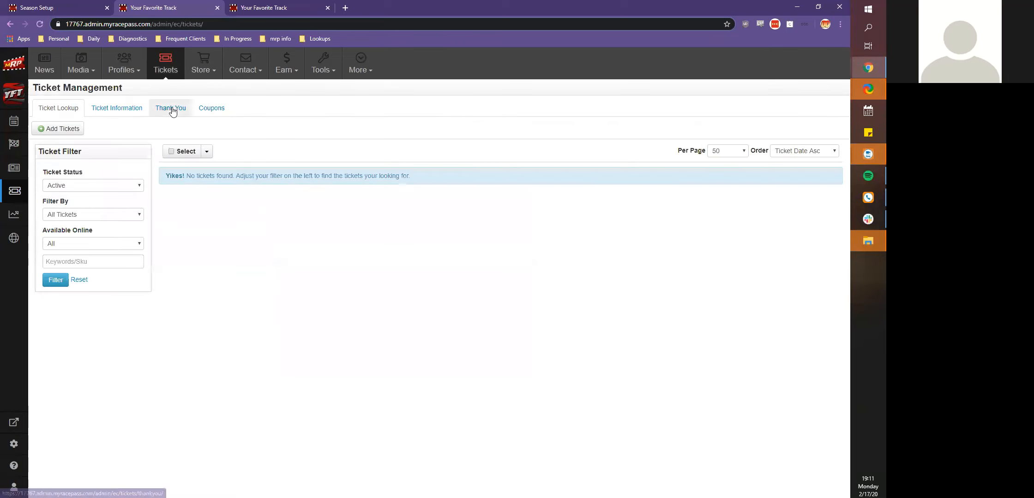
left_click(213, 114)
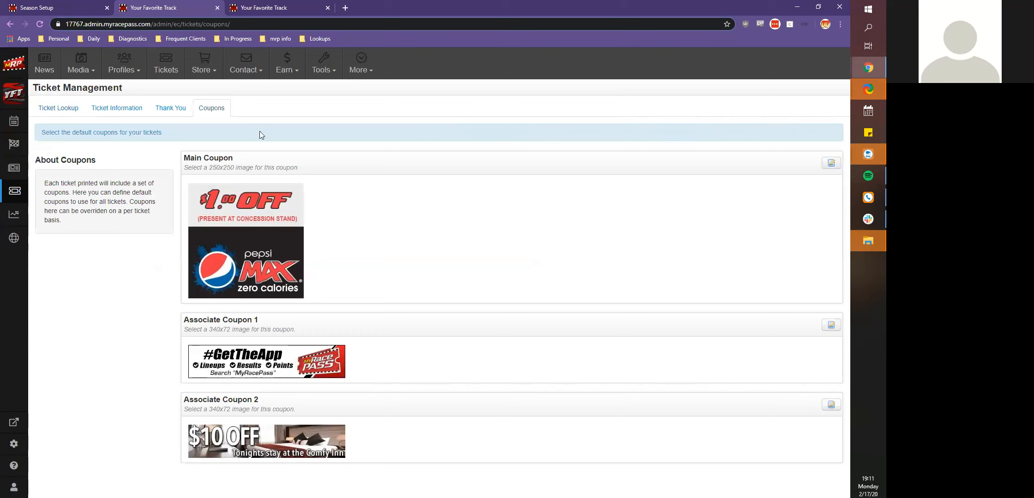
left_click(80, 113)
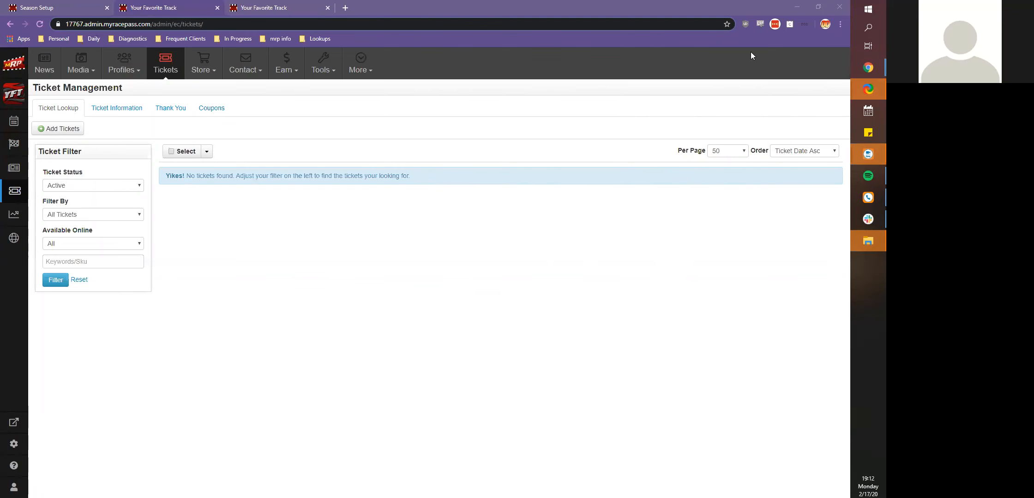
Step: Review the 2020 Your Favorite Track season's overview, yearly registration, and event schedules
left_click(20, 128)
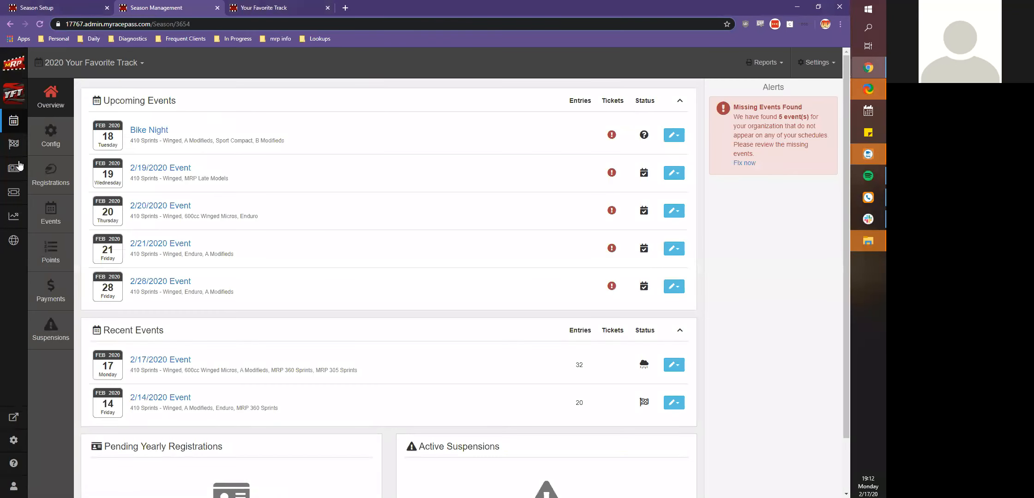
left_click(39, 181)
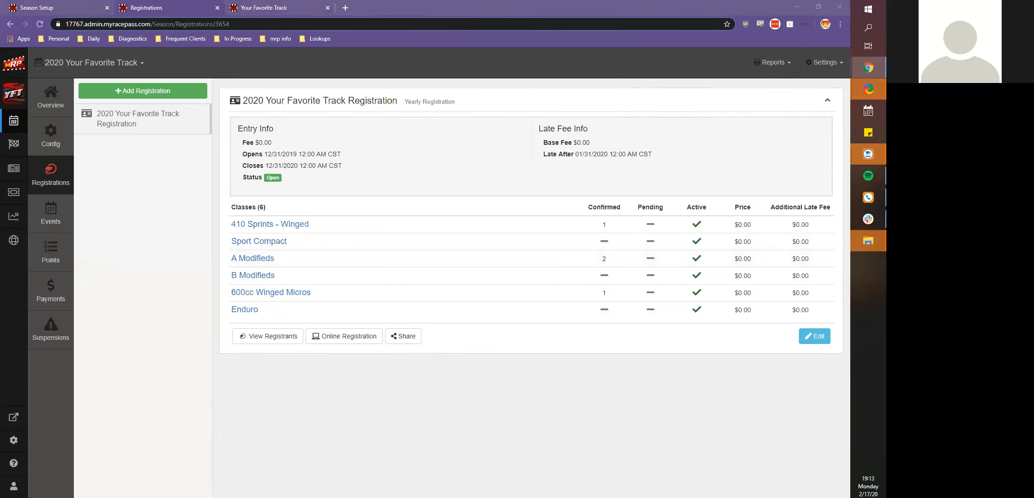
left_click(49, 227)
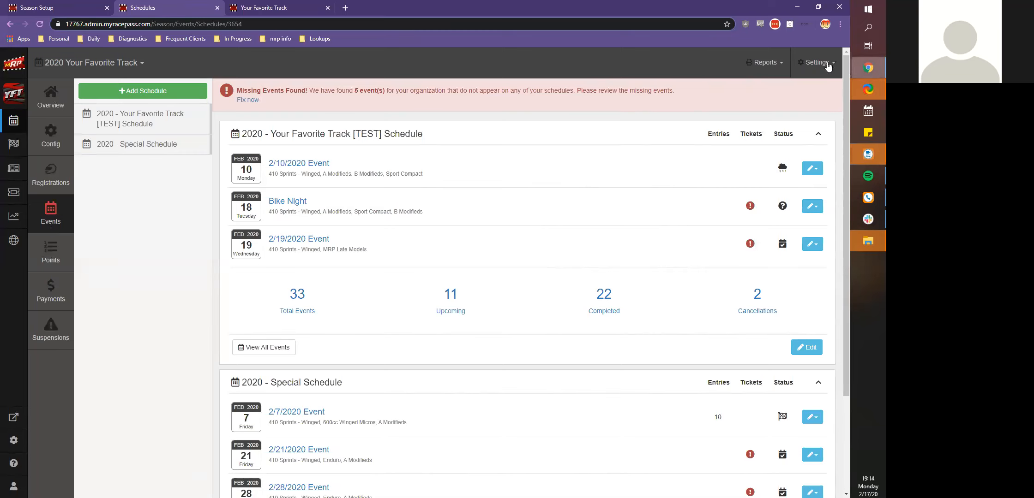
Step: Open the class selection for the season's configuration and look through the IMCA sanction classes
left_click(52, 147)
scroll(277, 275, "down", 6)
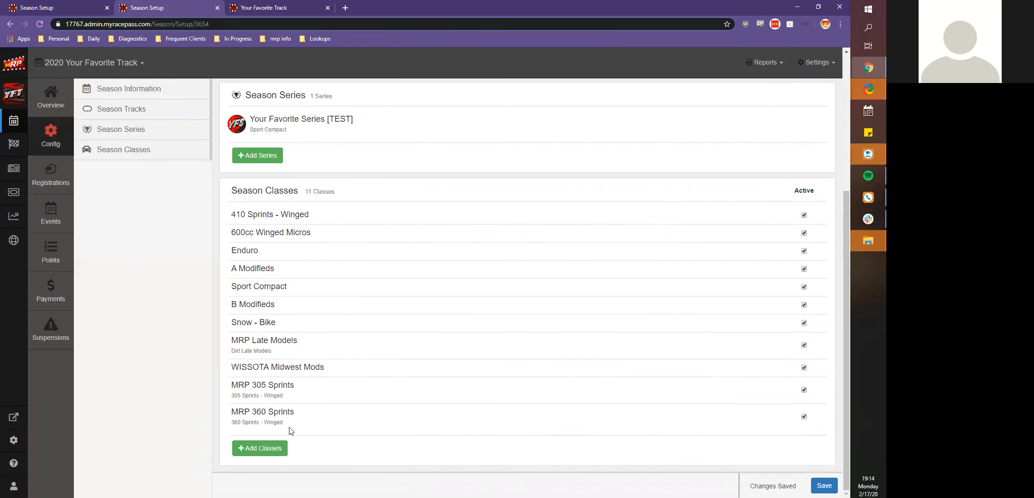
left_click(266, 452)
left_click(322, 269)
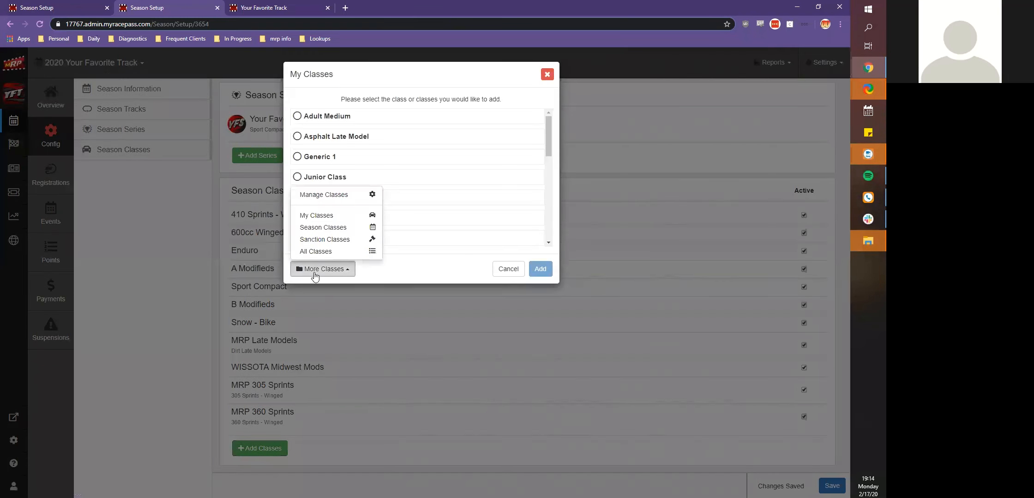
left_click(306, 240)
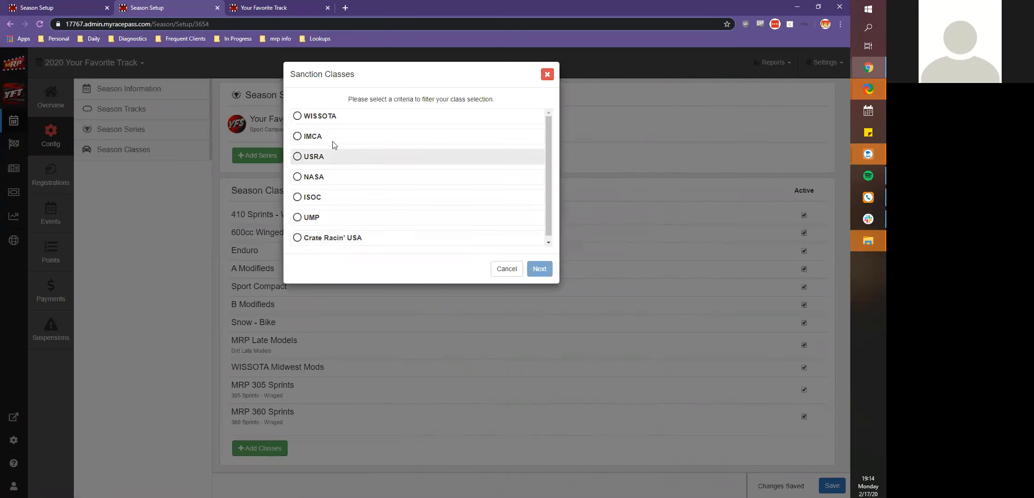
left_click(326, 141)
left_click(539, 269)
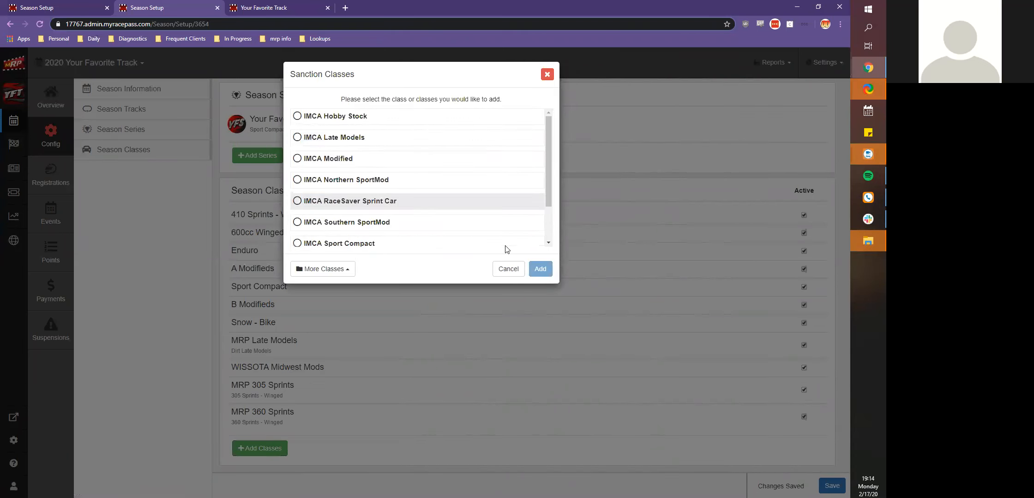
scroll(351, 139, "down", 3)
scroll(360, 137, "up", 3)
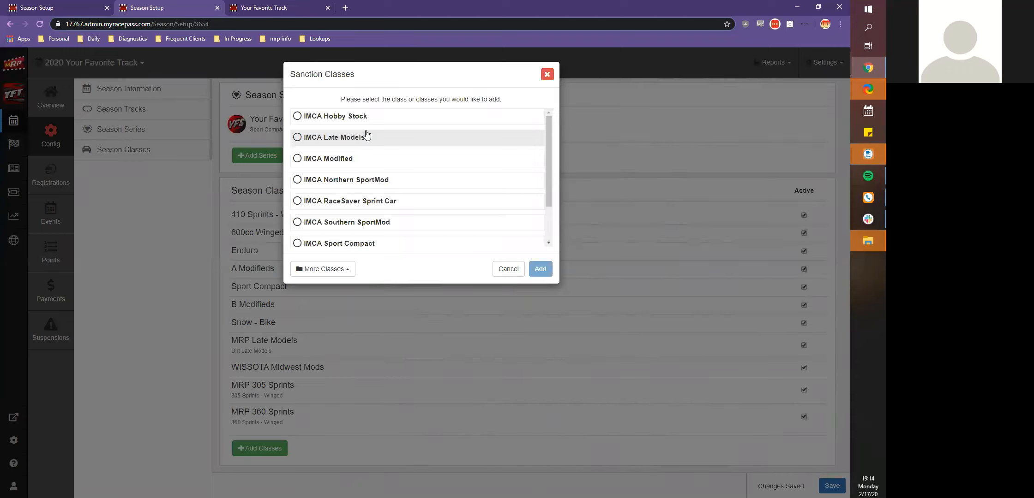
scroll(329, 185, "down", 2)
scroll(332, 166, "up", 2)
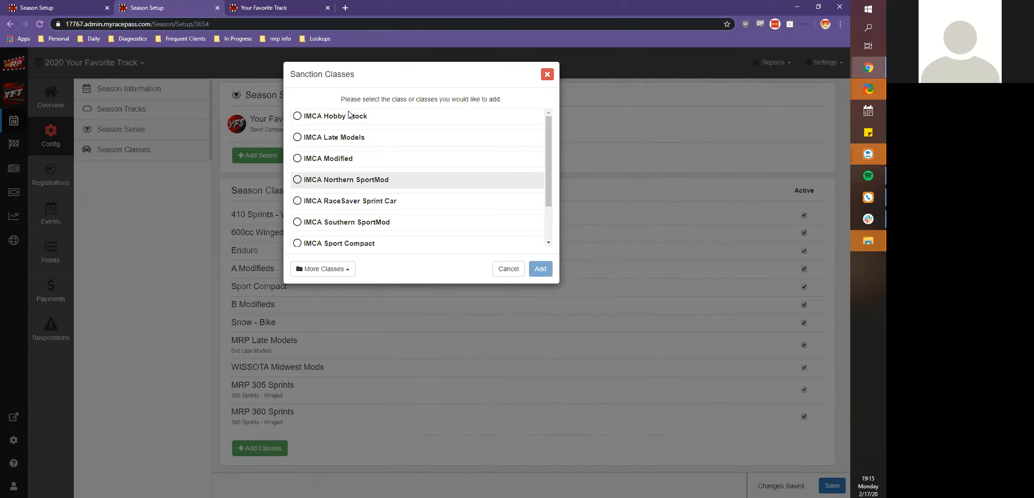
Step: Switch the sanction filter to WISSOTA, look through its classes, and close the class selection without adding any
left_click(322, 269)
left_click_drag(319, 252, 317, 238)
left_click(317, 239)
left_click(318, 119)
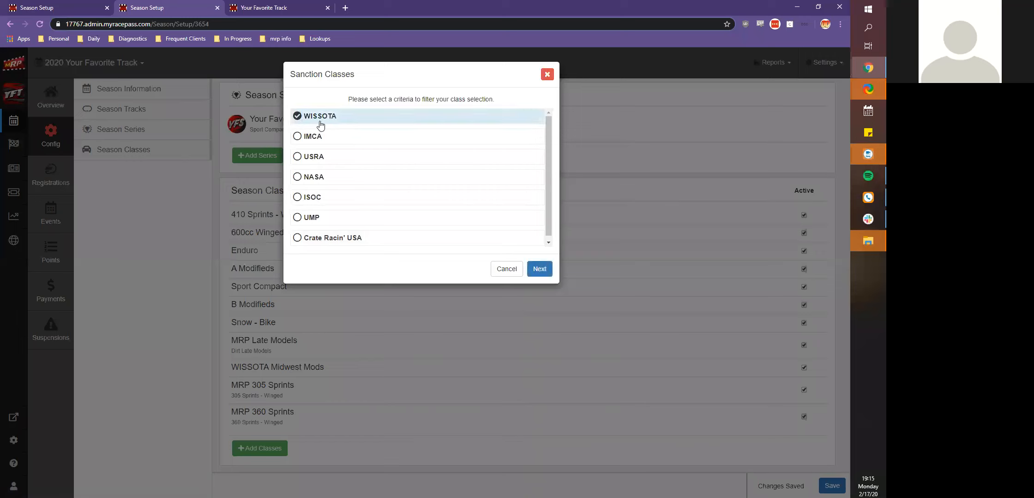
left_click(543, 268)
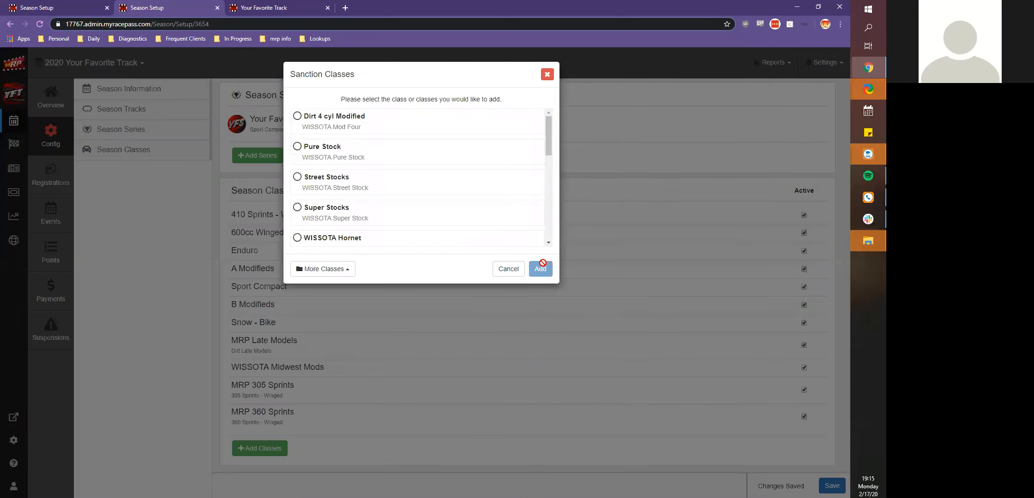
scroll(505, 252, "down", 3)
scroll(506, 252, "up", 3)
scroll(461, 194, "up", 1)
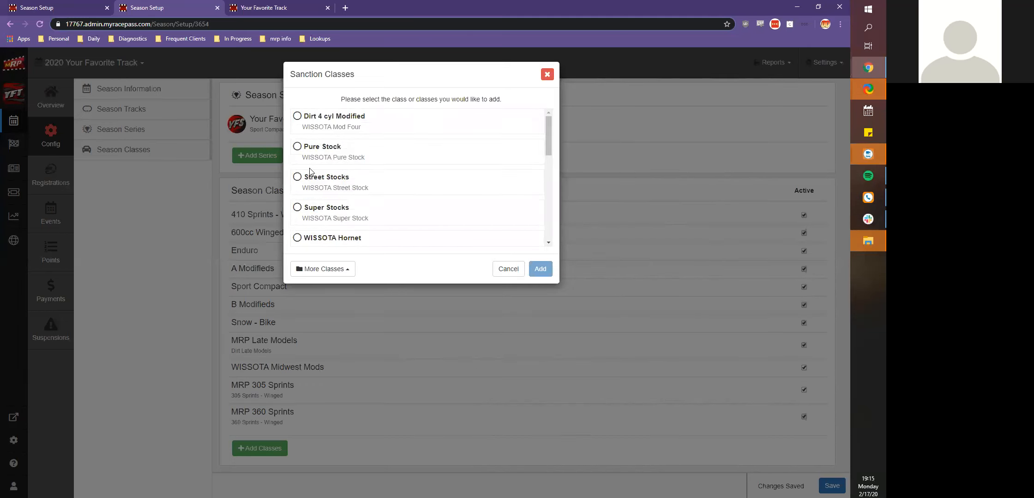
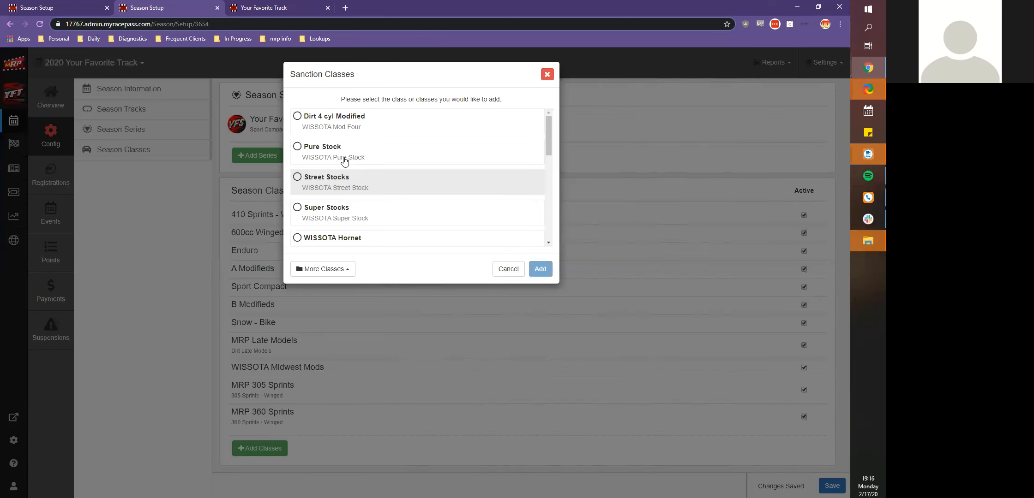
left_click(547, 74)
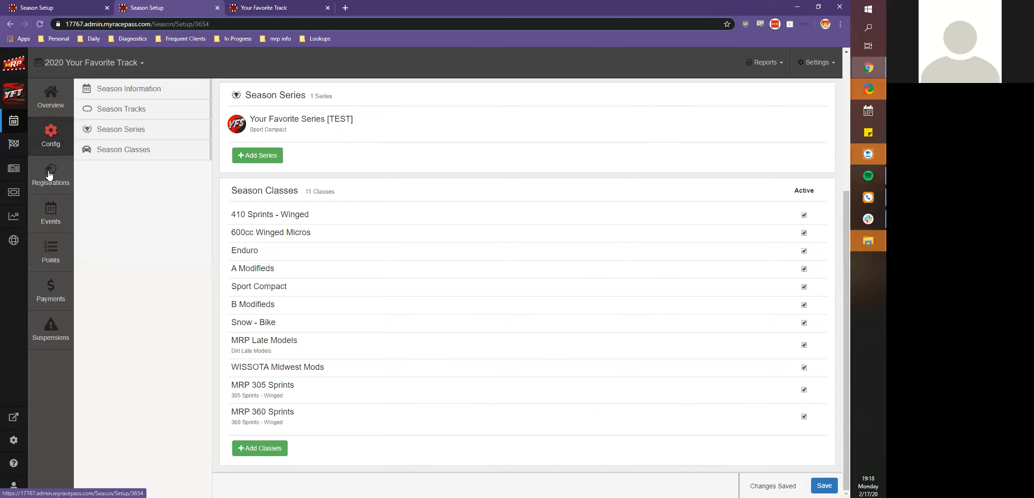
Step: Open the 1/3/2020 event from the full 2020 - Your Favorite Track [TEST] Schedule event list and review its details
left_click(44, 217)
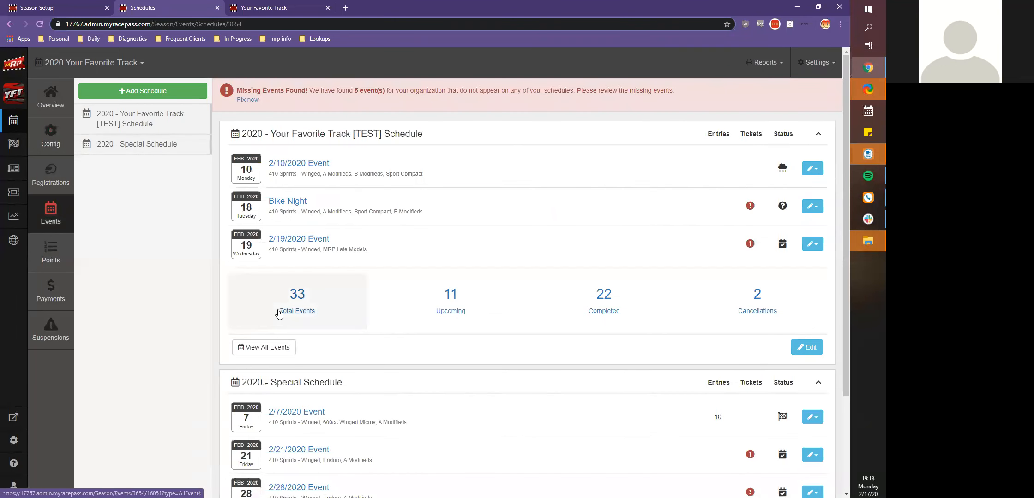
left_click(278, 314)
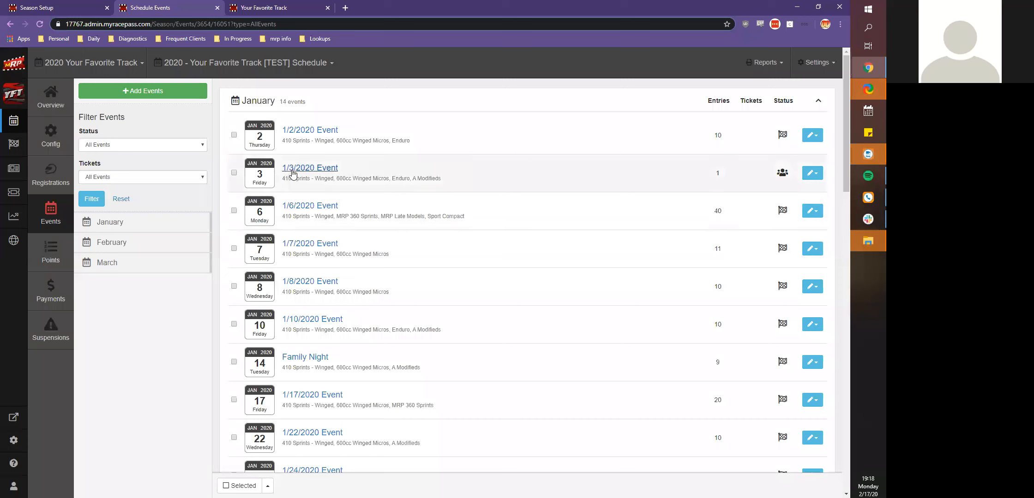
left_click(292, 173)
scroll(323, 274, "down", 3)
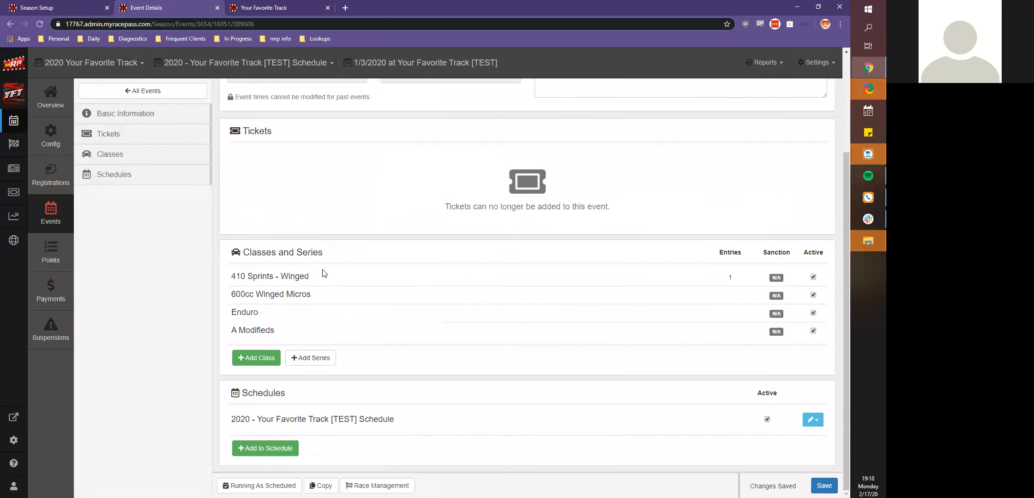
scroll(281, 230, "up", 3)
scroll(268, 286, "down", 3)
Step: Remove the 1/3/2020 event from the 2020 - Your Favorite Track [TEST] Schedule and confirm the removal
left_click(818, 427)
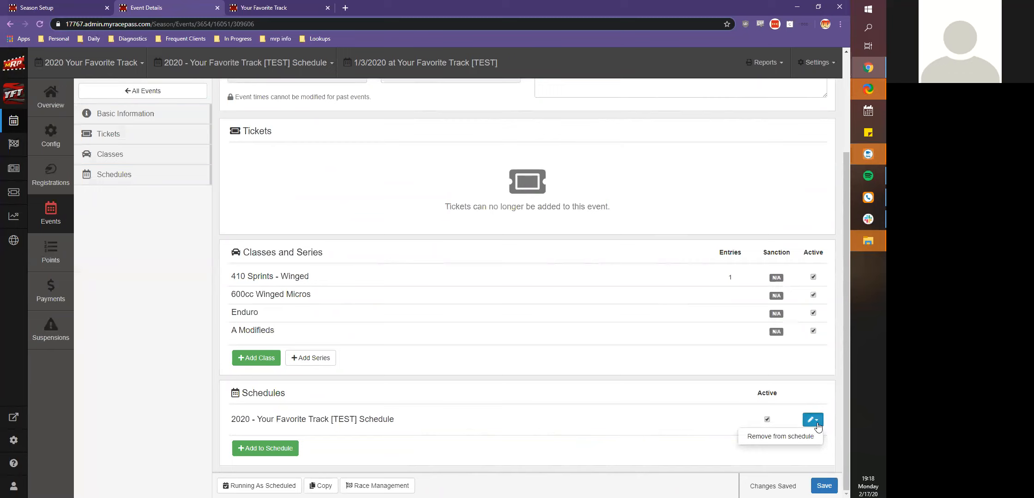
left_click(787, 438)
left_click(545, 141)
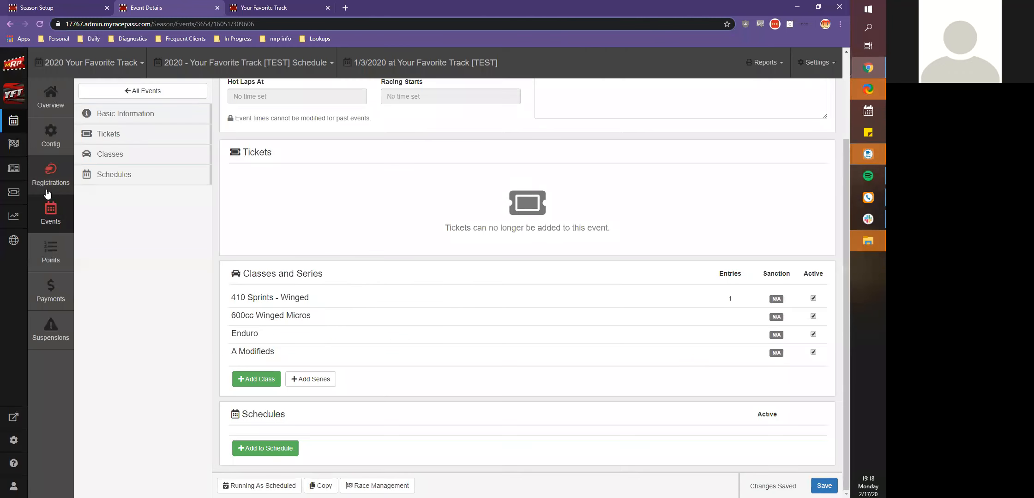
Step: Return to the season's schedules and open the full event list of the 2020 - Your Favorite Track [TEST] Schedule
left_click(50, 212)
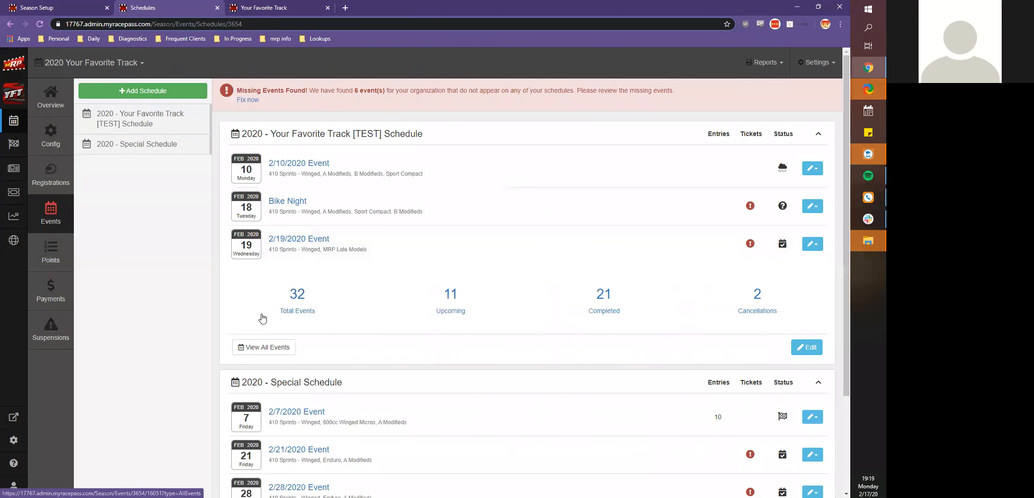
left_click(279, 299)
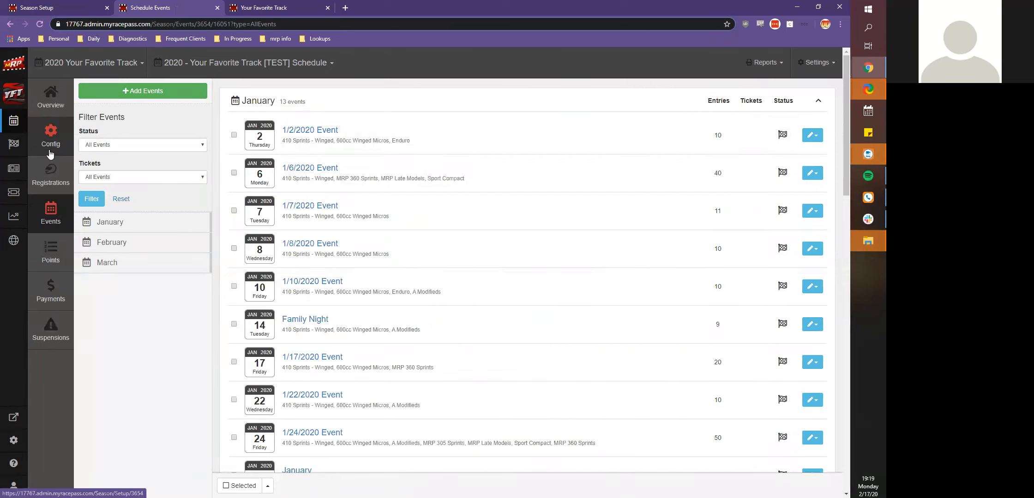
Step: Open the class selection in the season's configuration, look through the All Classes criteria, and close it without adding a class
left_click(49, 152)
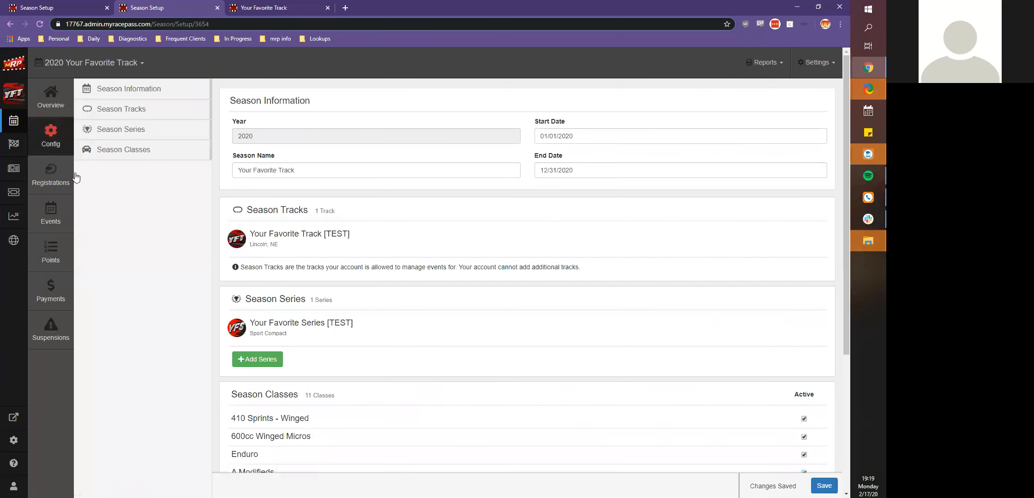
scroll(247, 397, "down", 5)
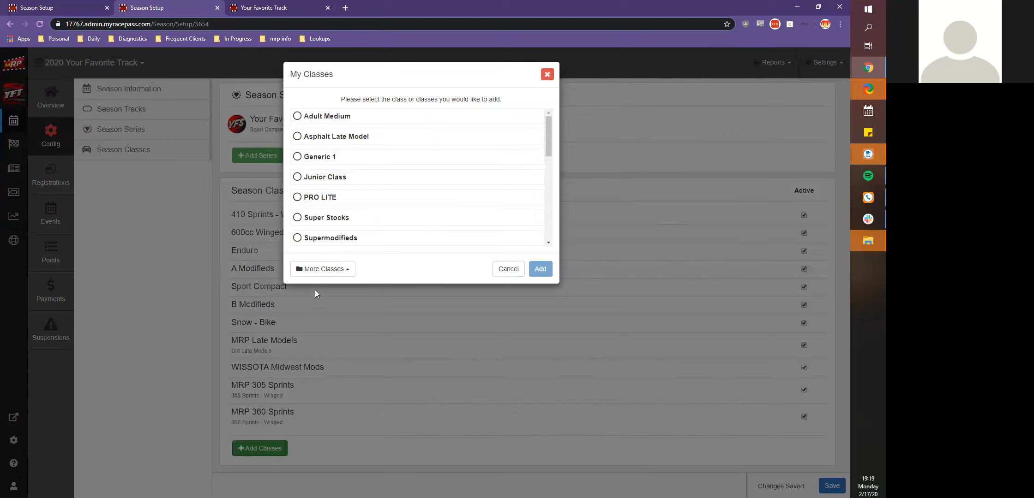
left_click(316, 270)
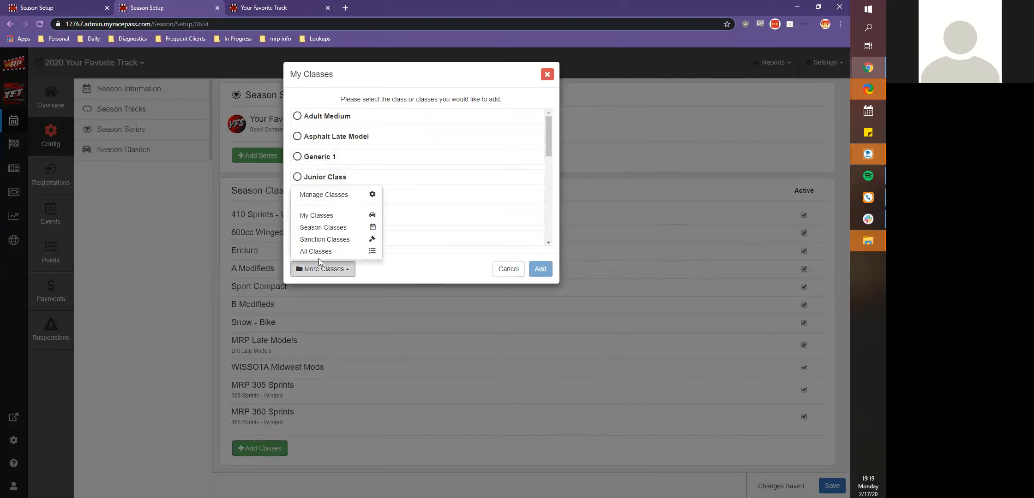
left_click(317, 251)
scroll(325, 237, "down", 10)
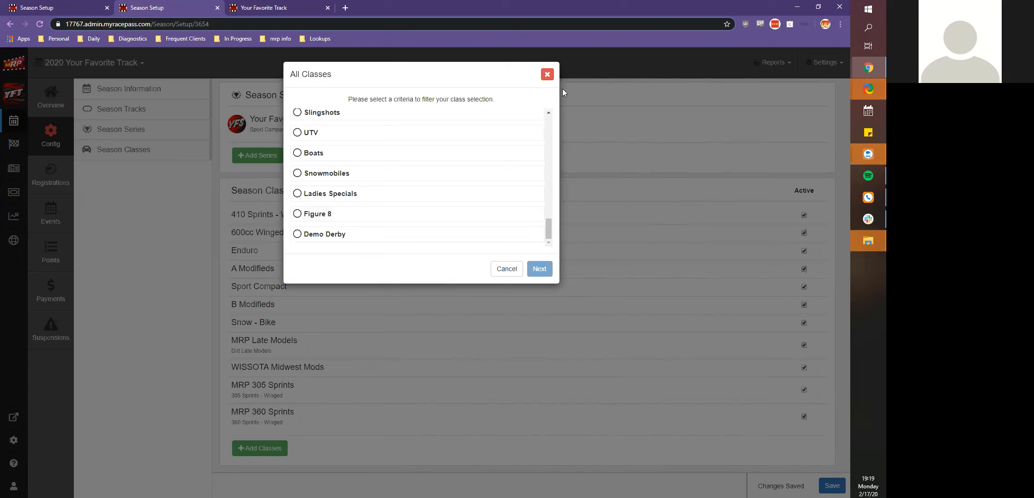
left_click(547, 74)
Step: Open the season's registrations and view the available help and support options
left_click(46, 189)
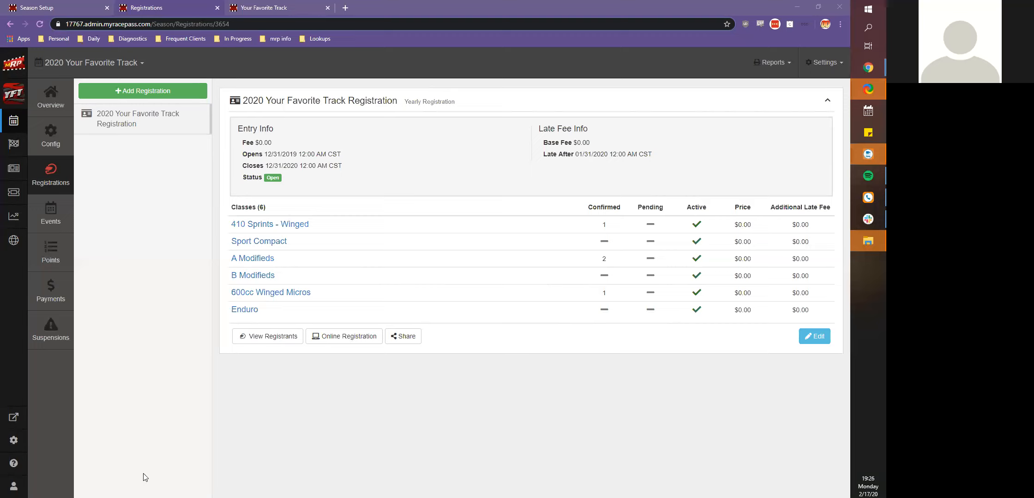
left_click(14, 463)
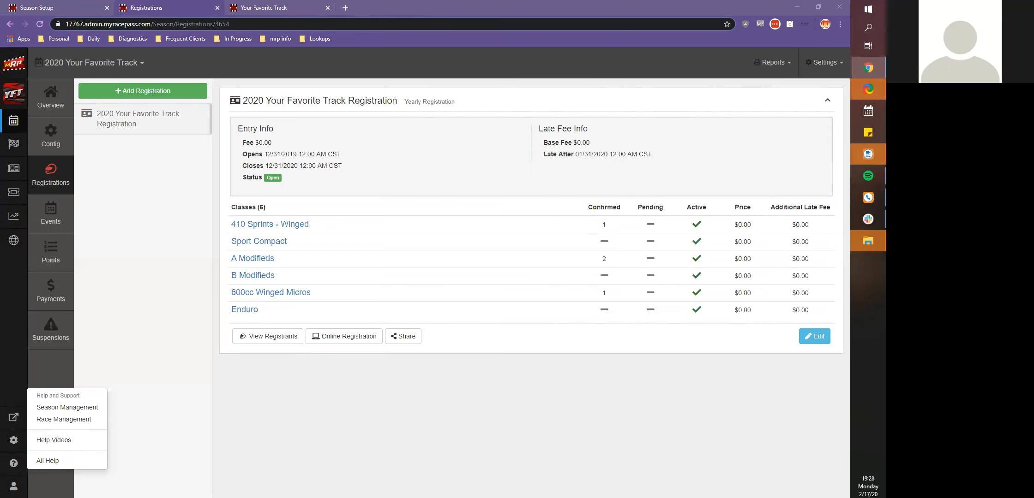
left_click(267, 218)
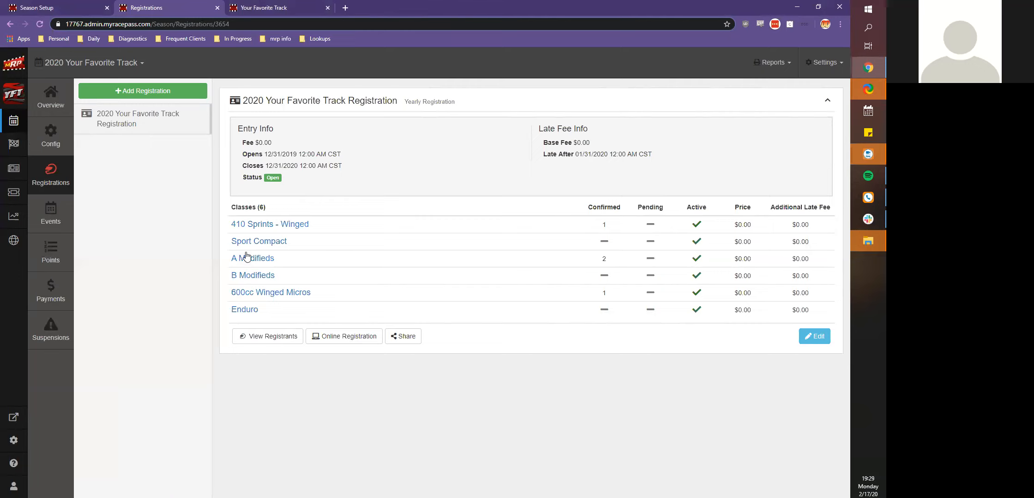
Step: Review the registration form of the 410 Sprints - Winged registrant and close the form
left_click(272, 230)
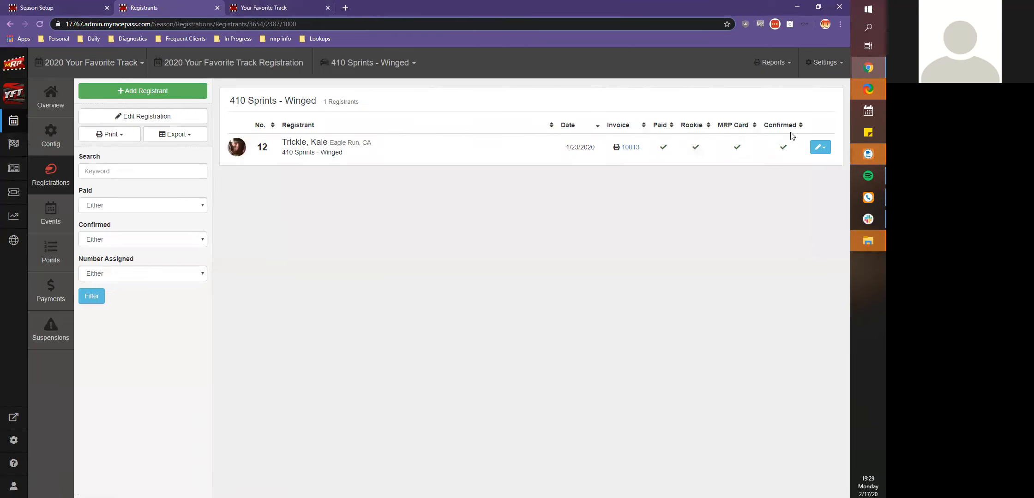
left_click(820, 148)
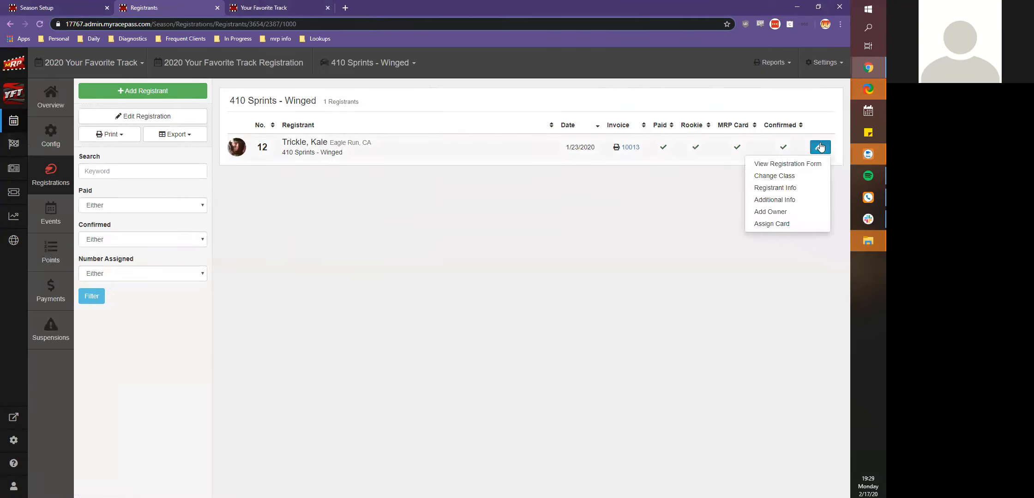
left_click(773, 167)
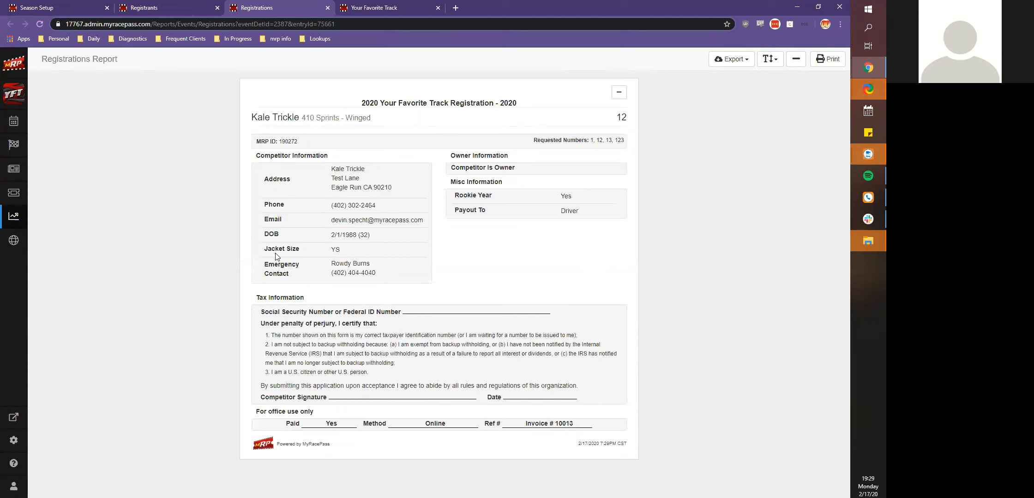
left_click(328, 8)
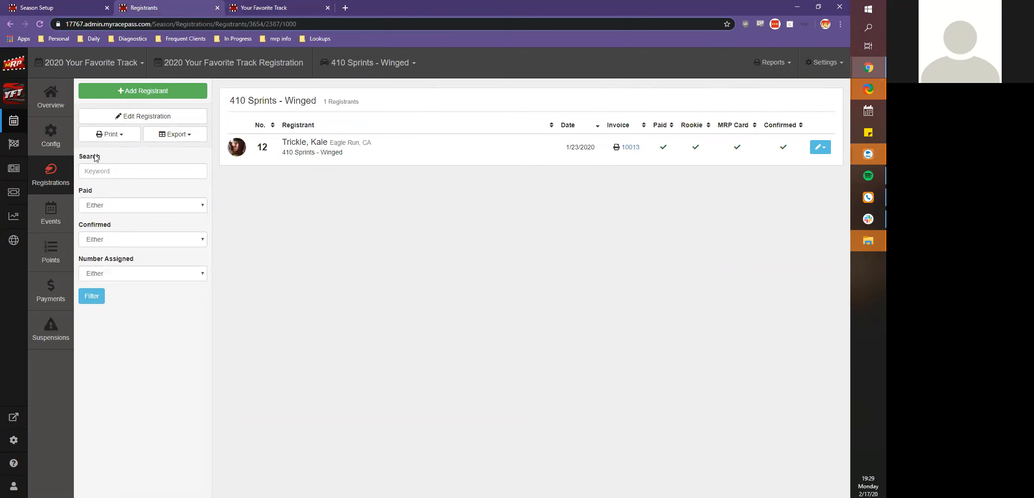
Step: Open the Registration Messages settings from the season's registrations, review the welcome message page, and return to the registrations
left_click(53, 178)
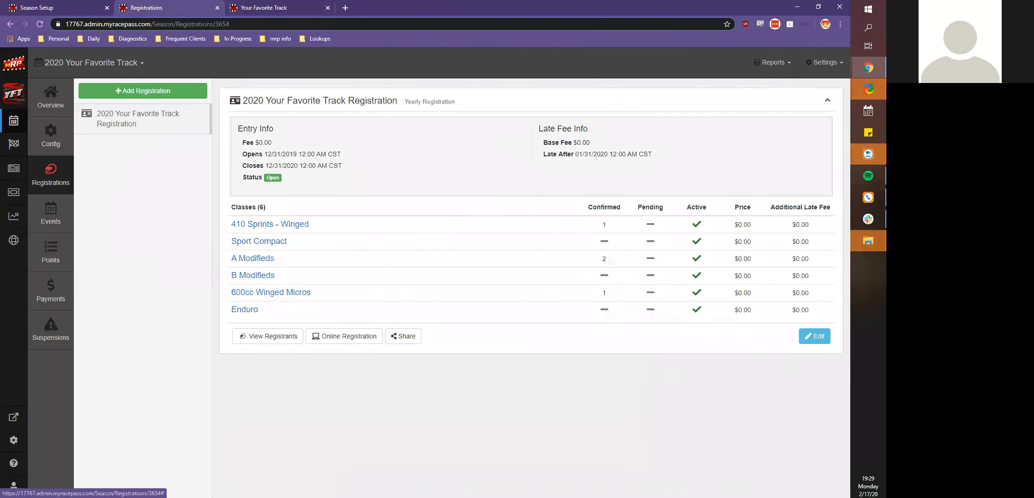
left_click(825, 62)
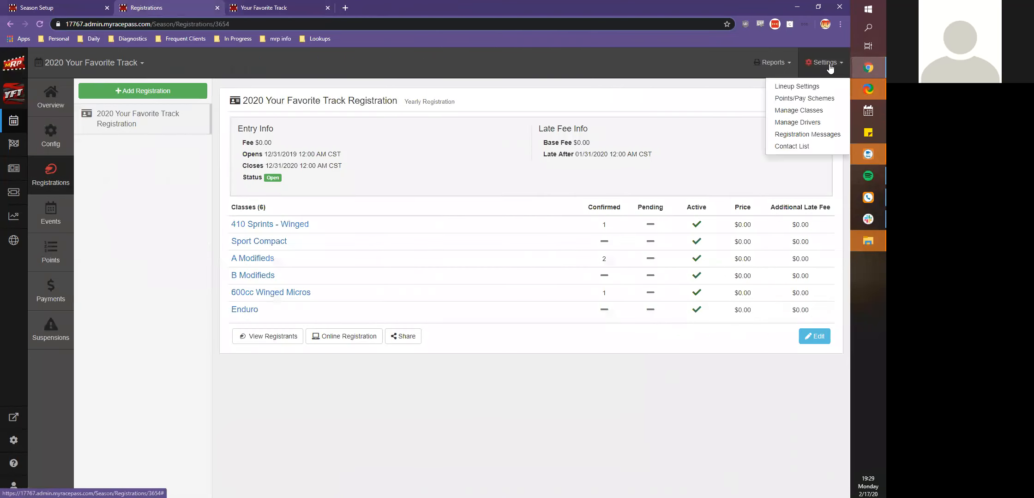
left_click(794, 136)
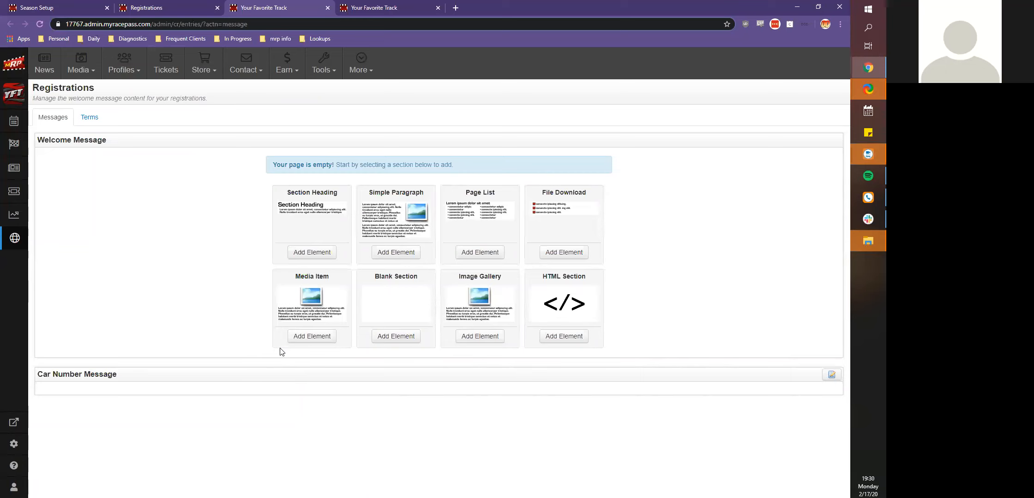
left_click(185, 6)
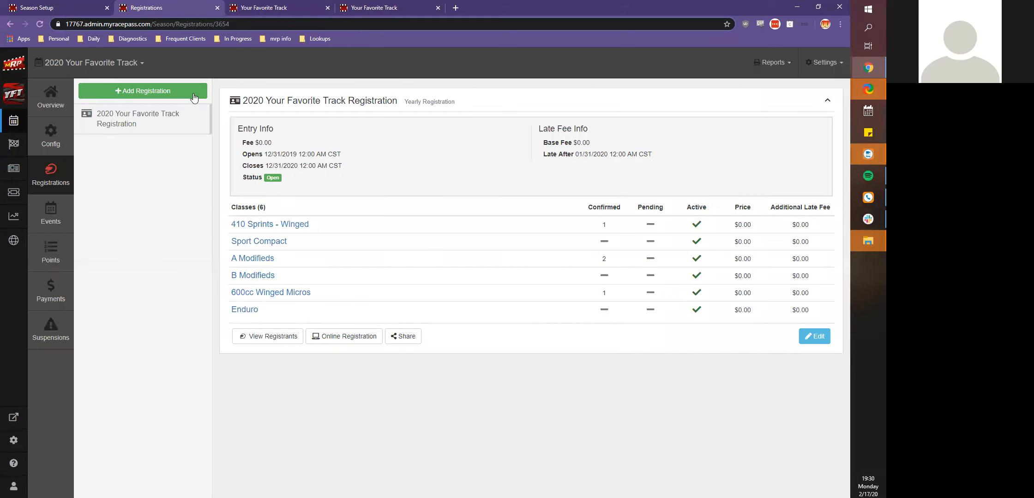
Step: Generate the printable report of confirmed registrations from the 410 Sprints - Winged registrants, review its forms, and check the other print options
left_click(288, 224)
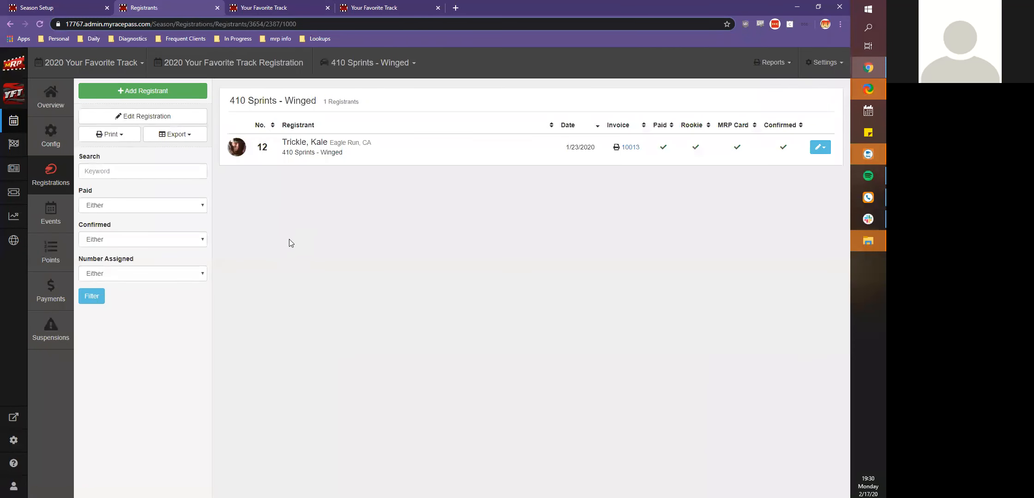
left_click(111, 135)
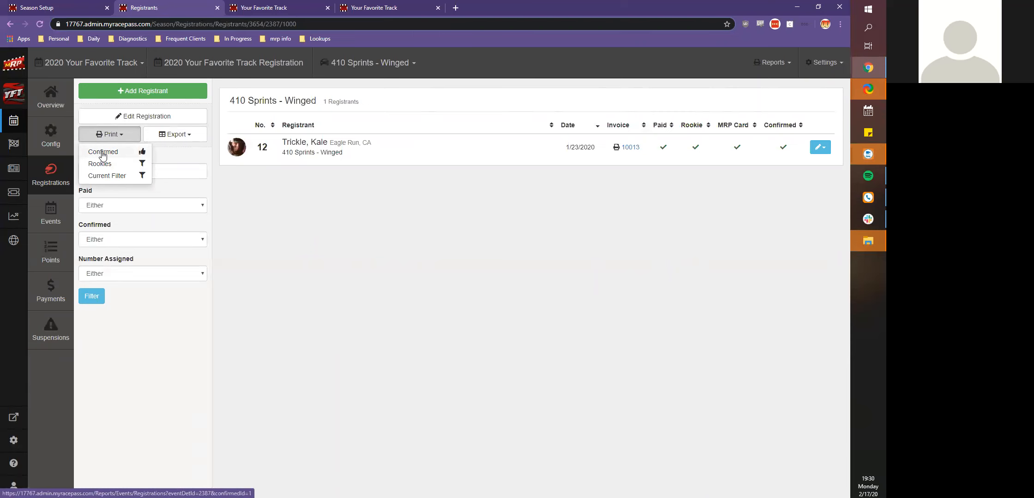
left_click(107, 154)
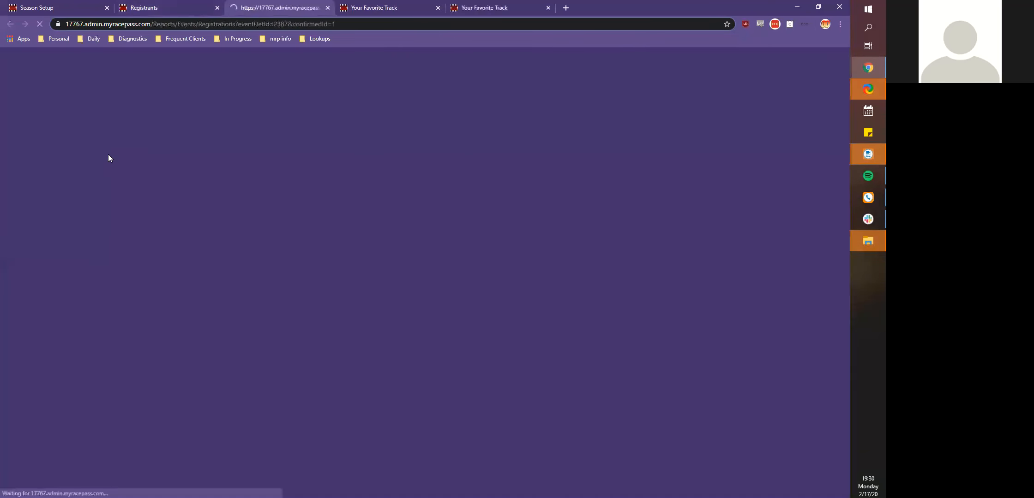
scroll(256, 263, "down", 20)
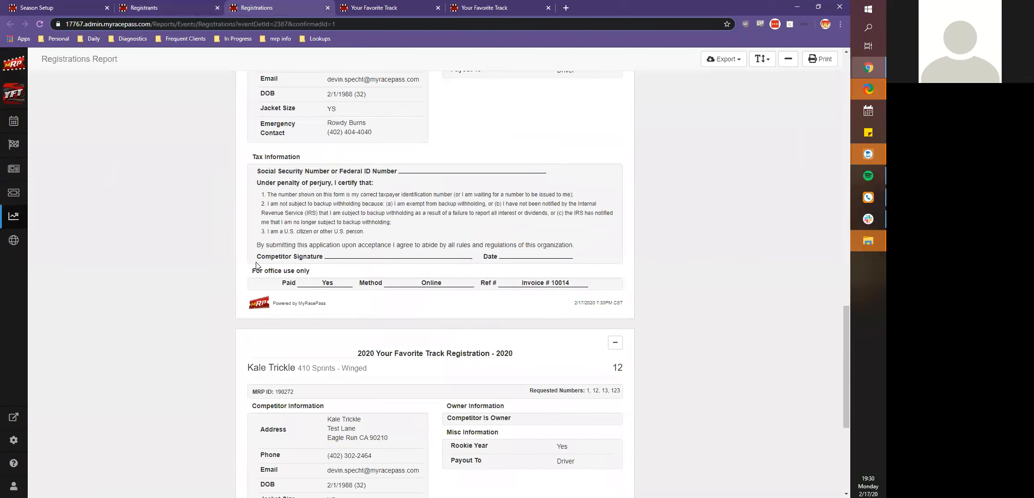
scroll(257, 265, "down", 5)
scroll(323, 300, "down", 8)
scroll(346, 358, "down", 8)
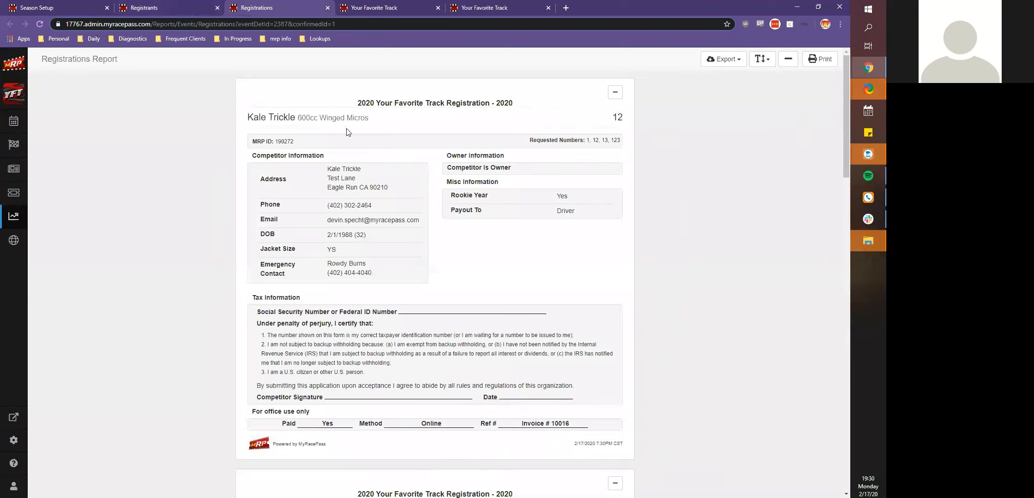
left_click(328, 8)
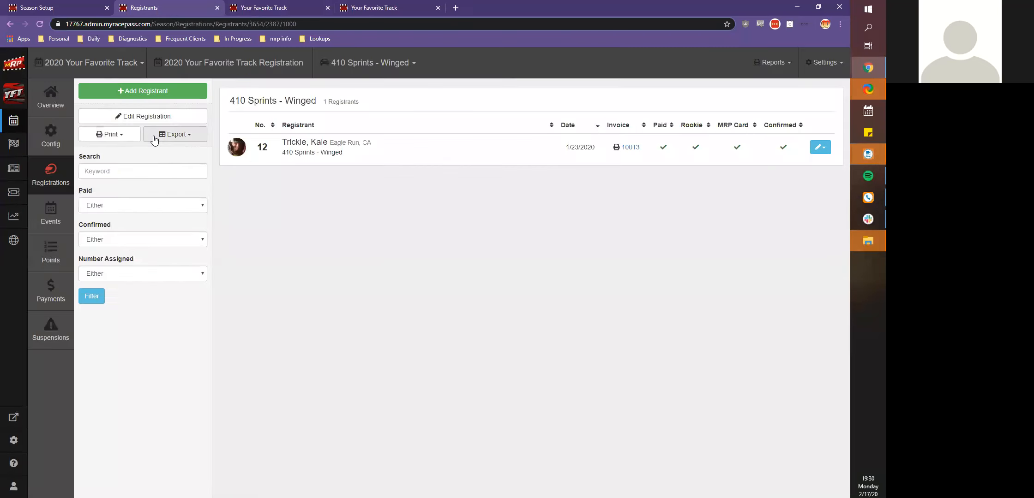
left_click(111, 135)
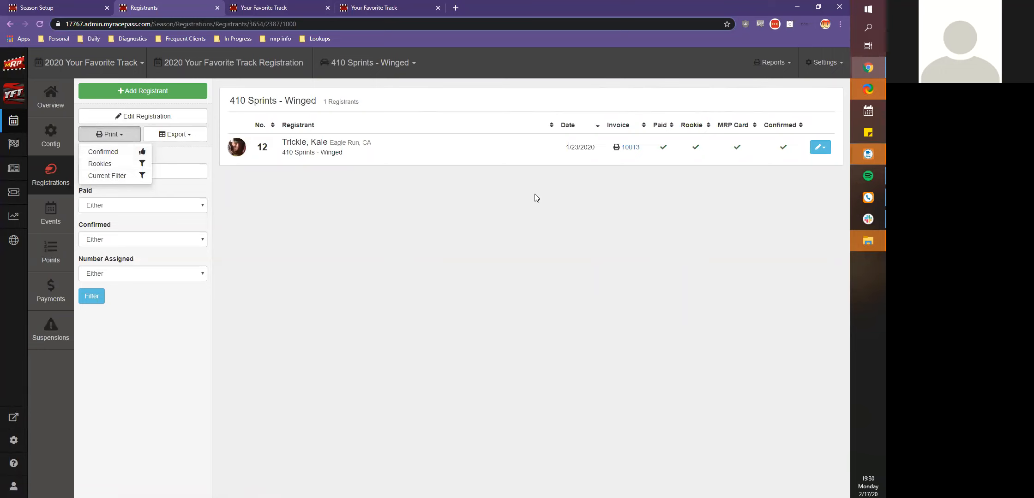
left_click(567, 241)
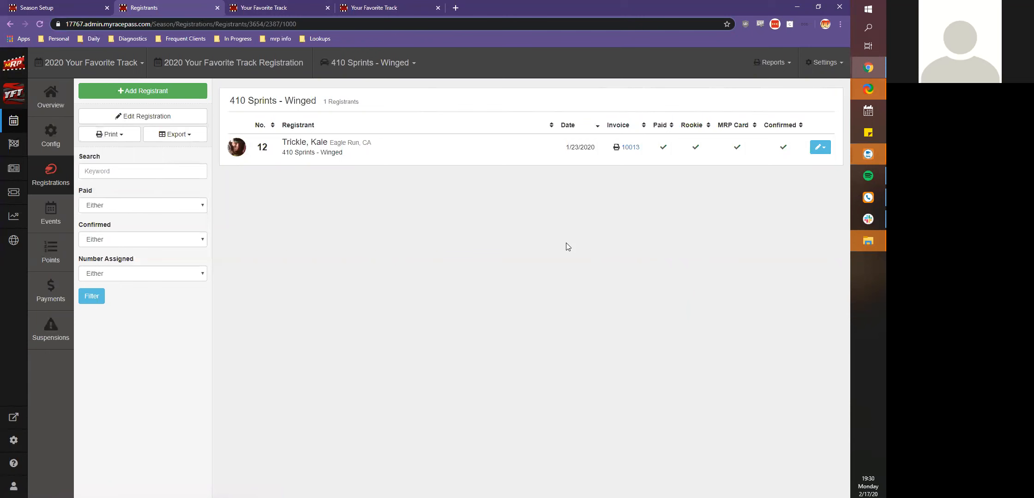
Step: Review the registration Terms and Conditions, then close that page and the Contact List page
left_click(358, 3)
left_click(246, 6)
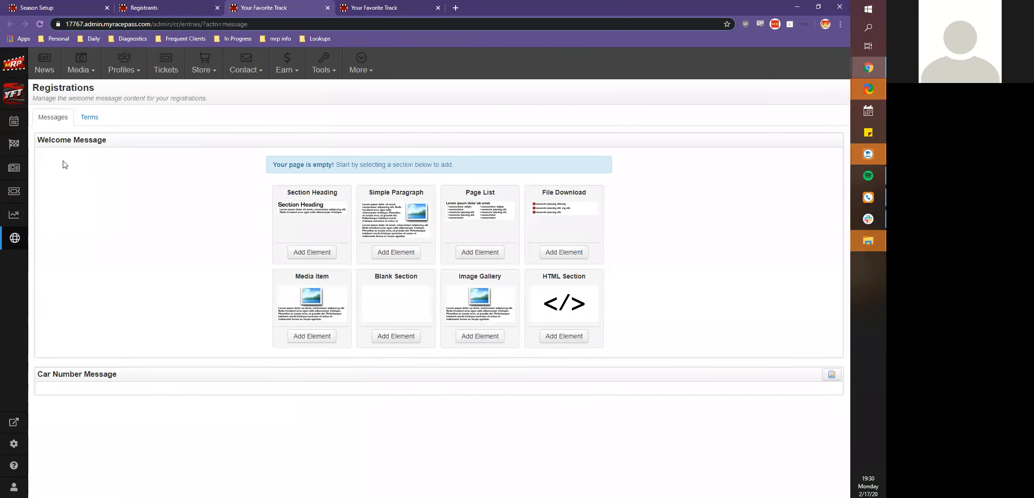
left_click(90, 123)
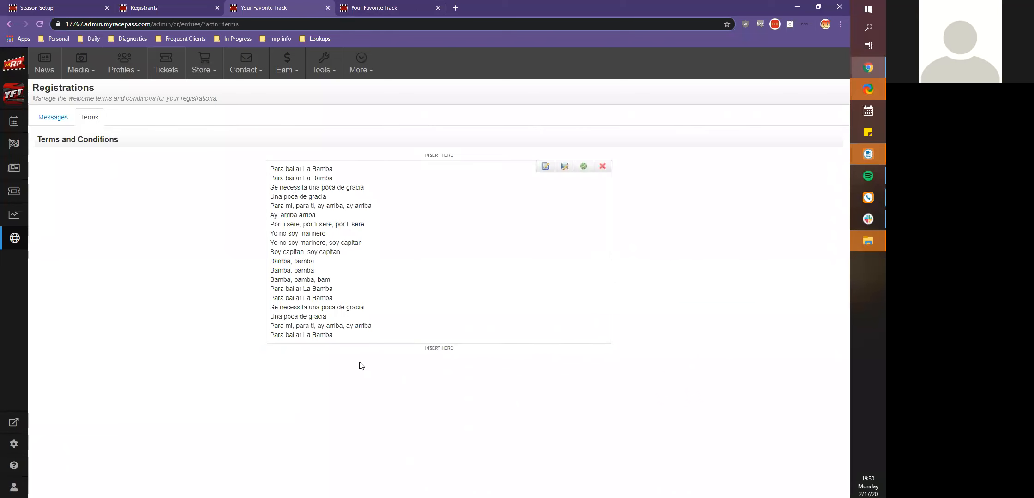
left_click(328, 8)
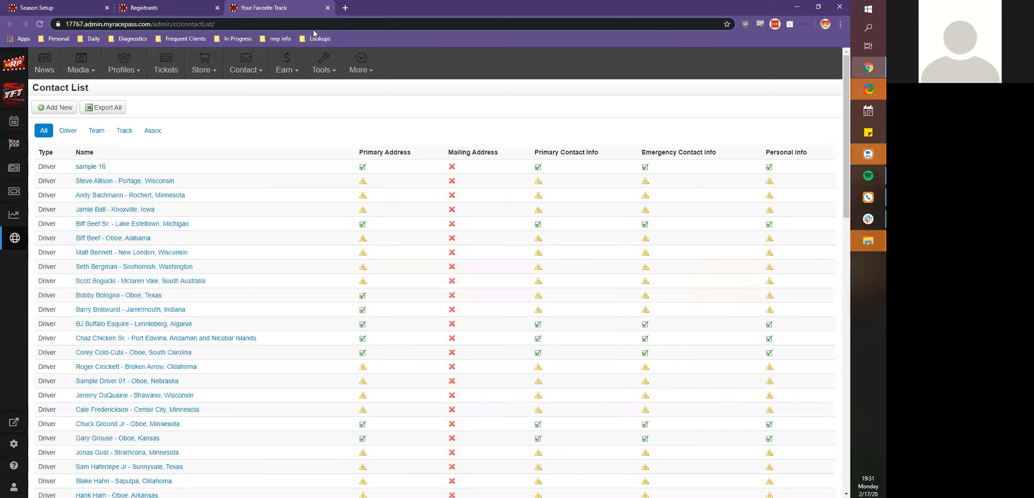
left_click(328, 8)
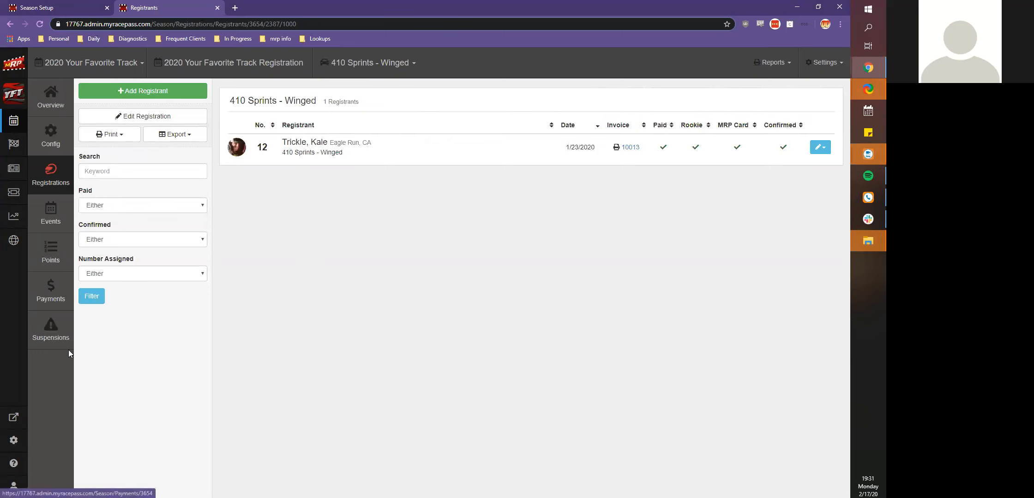
Step: Open the series selection in the season's configuration and search All Series for "world"
left_click(51, 136)
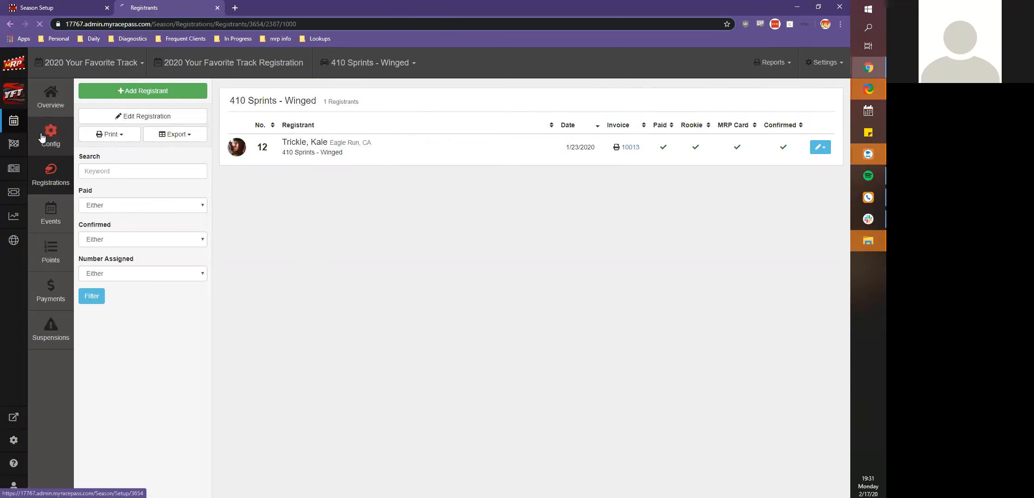
scroll(259, 256, "down", 4)
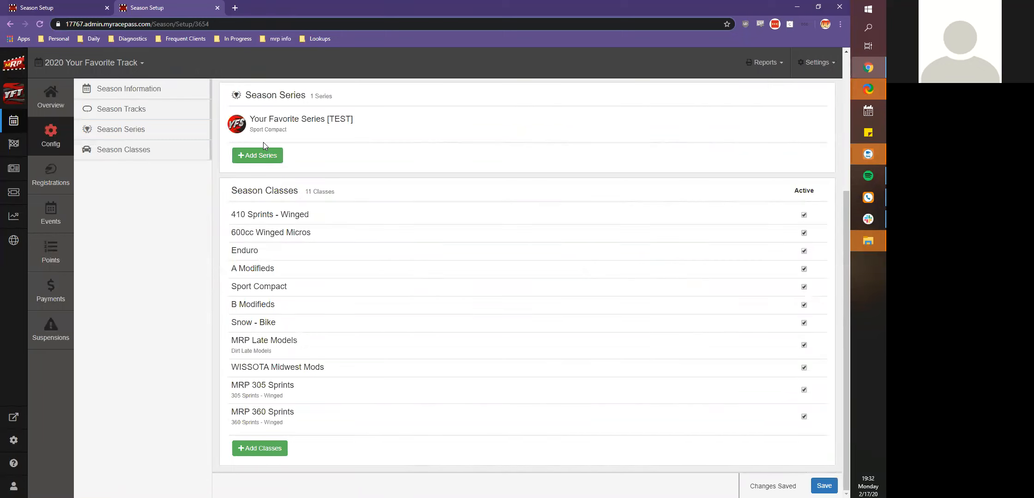
left_click(264, 155)
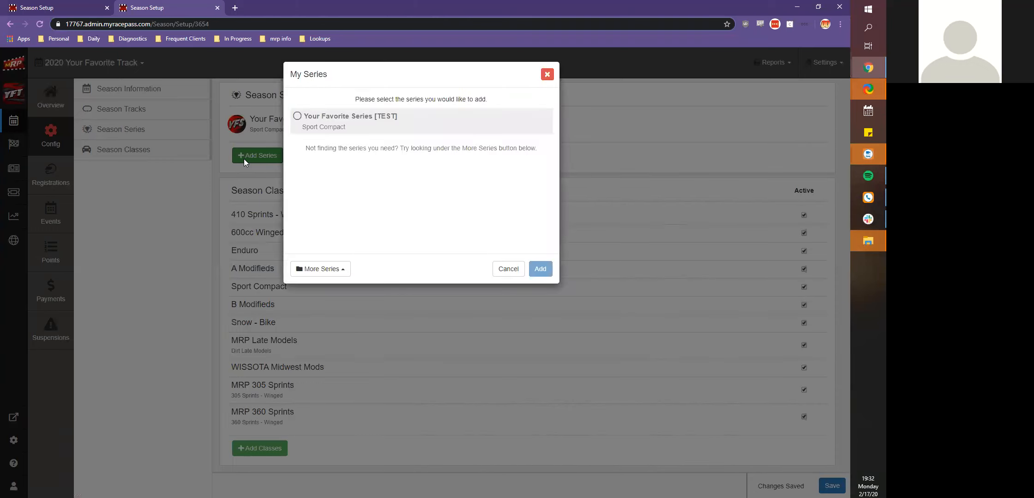
left_click(323, 267)
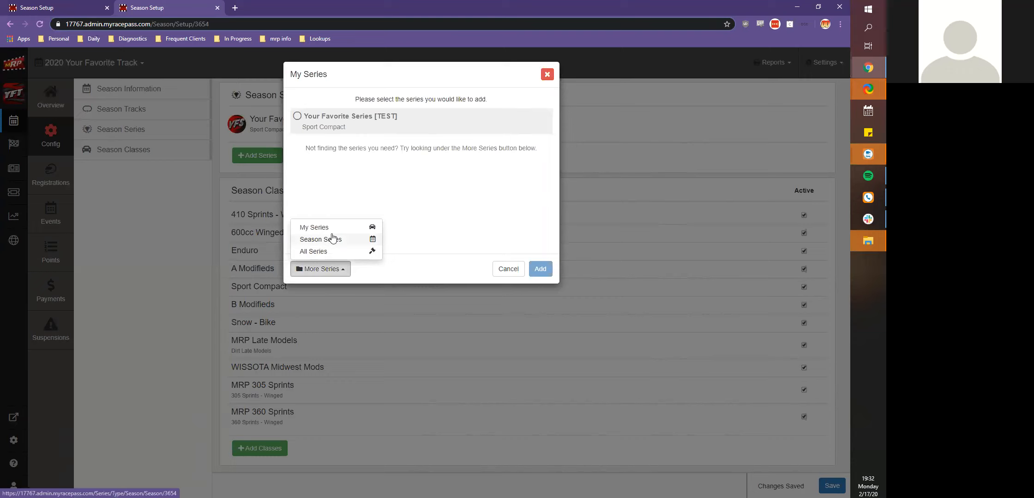
left_click(332, 238)
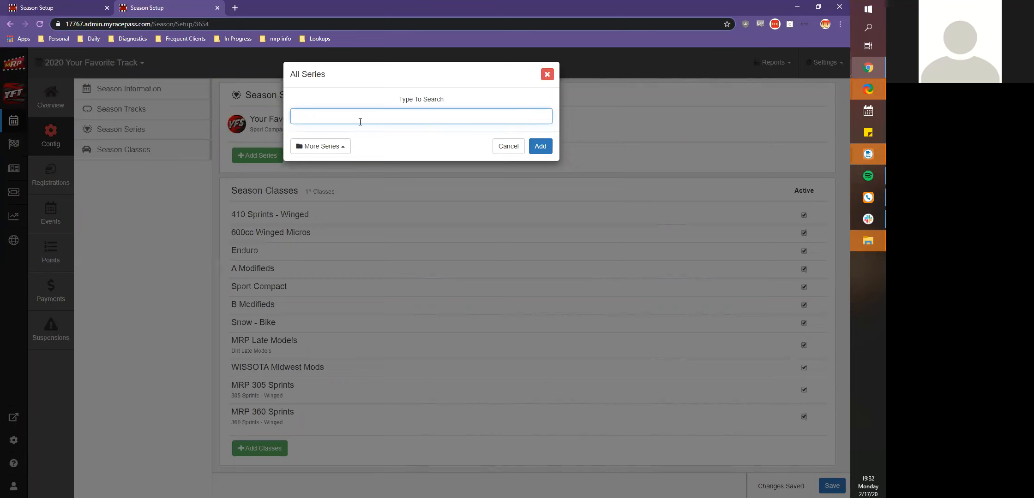
type("world")
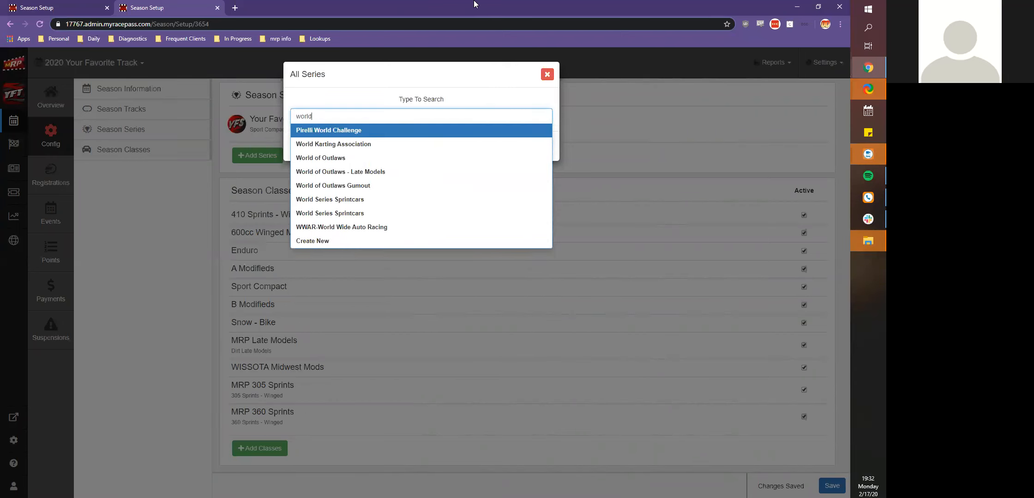
Step: Close the All Series search without adding a series, and look over the Help and Support options from the season's configuration
left_click(547, 74)
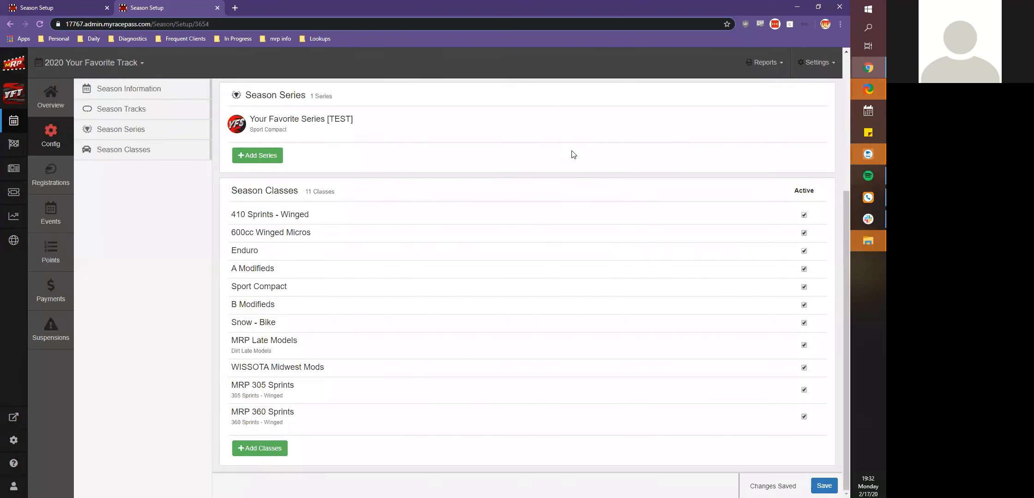
scroll(604, 187, "up", 3)
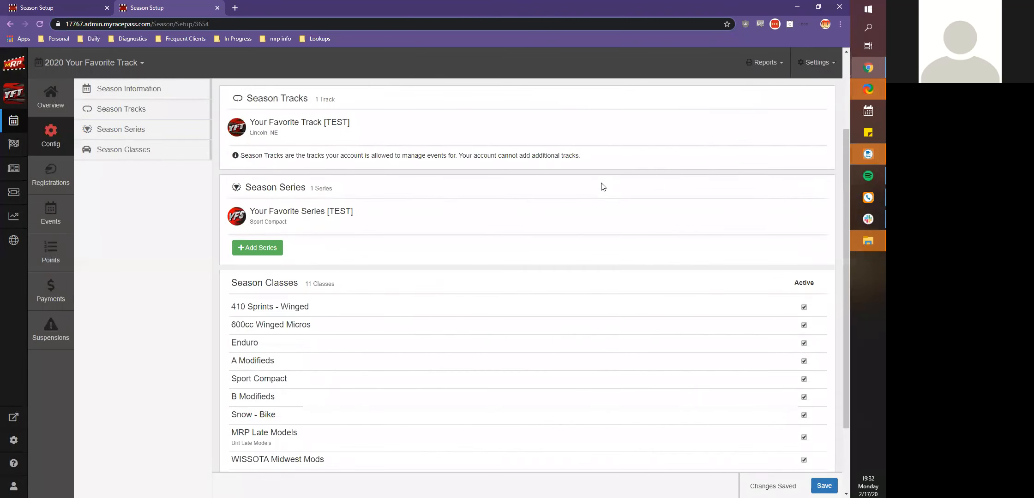
scroll(602, 187, "up", 2)
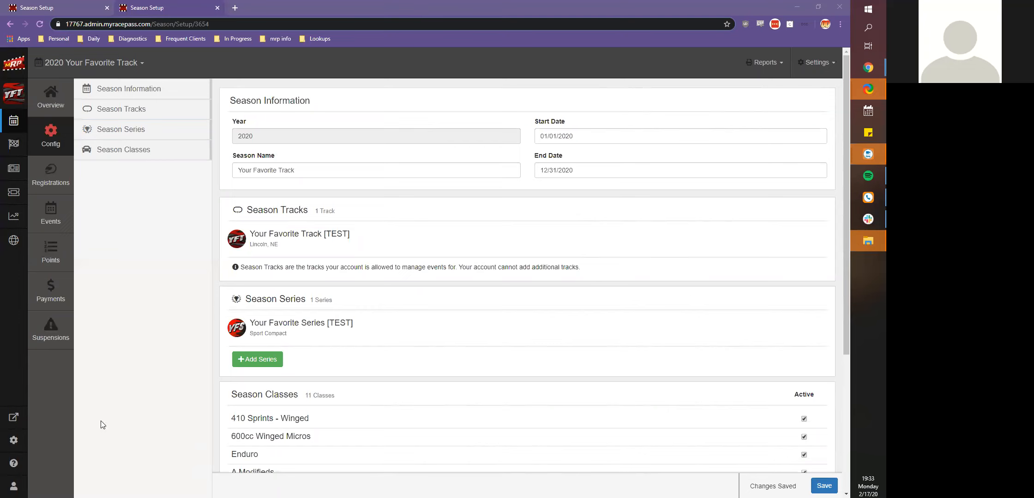
left_click(14, 463)
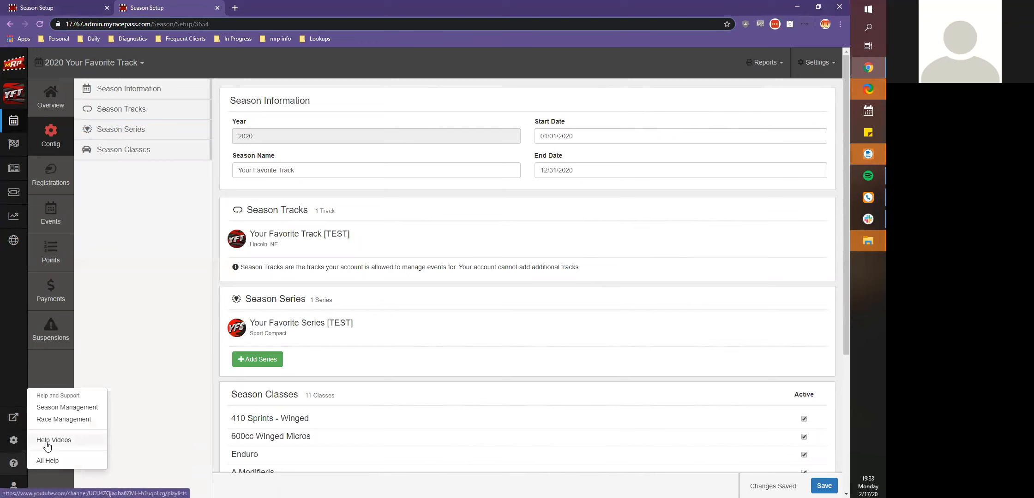
left_click(261, 189)
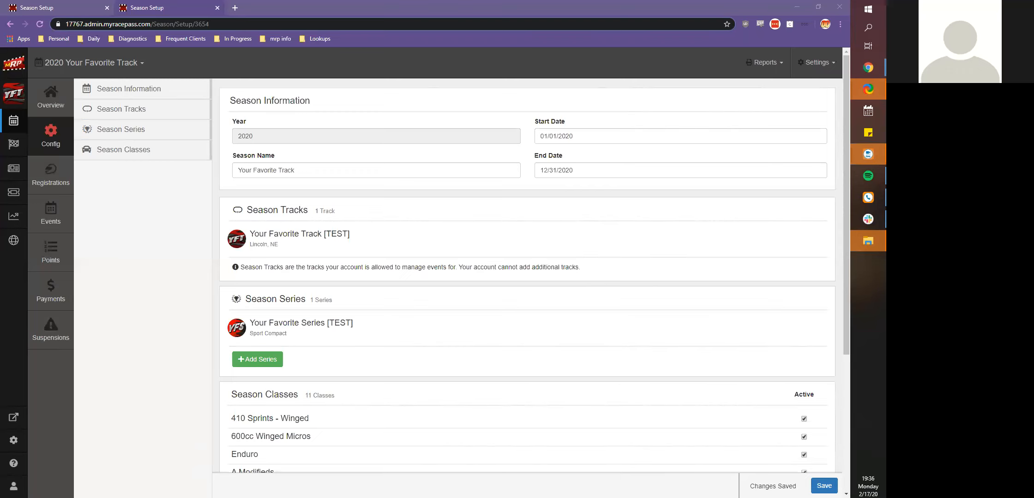
Step: From the season's registrations, open the support article "Barcode Scanners for MRP Cards" and review its suggested features and hardware
left_click(52, 189)
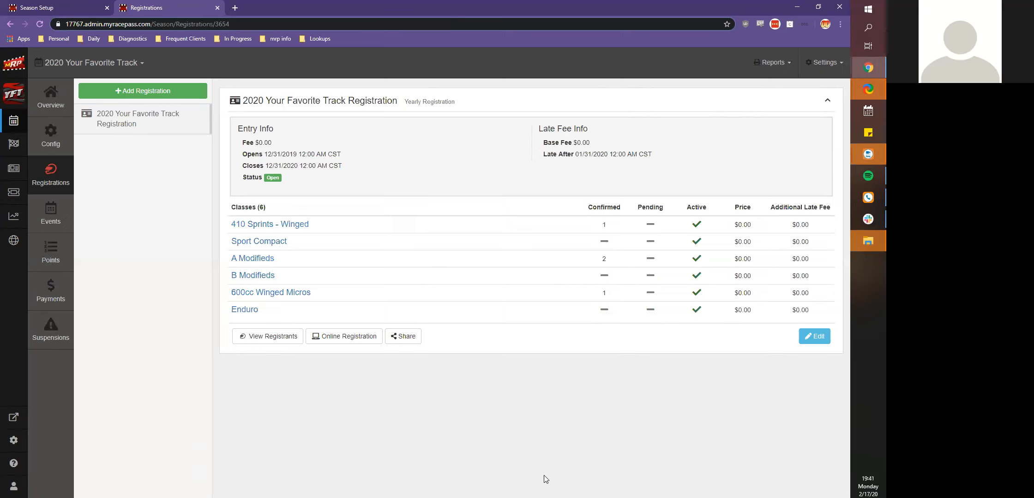
left_click(19, 464)
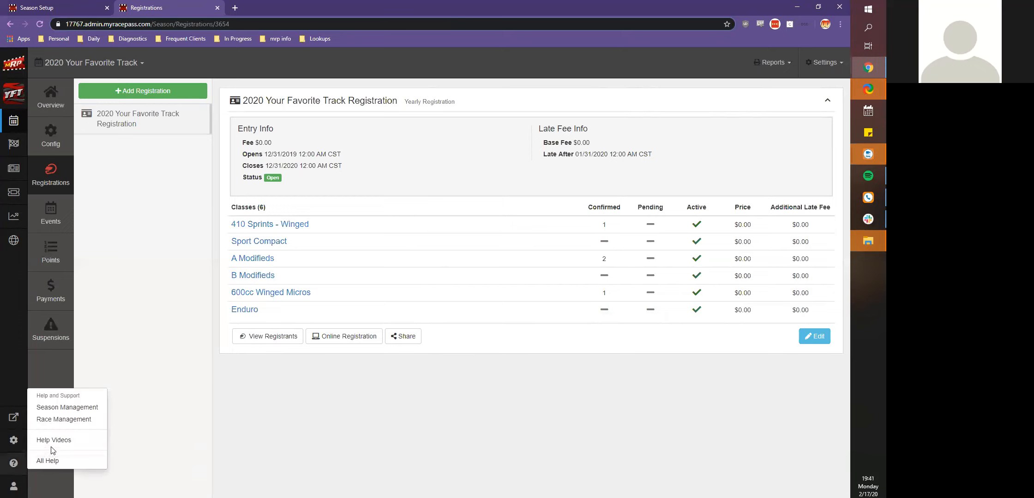
left_click(62, 408)
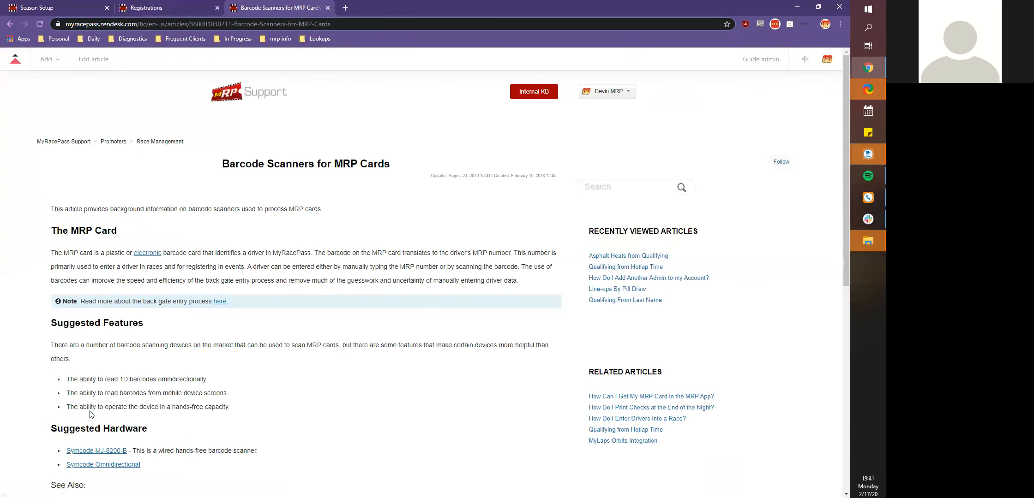
scroll(90, 415, "down", 1)
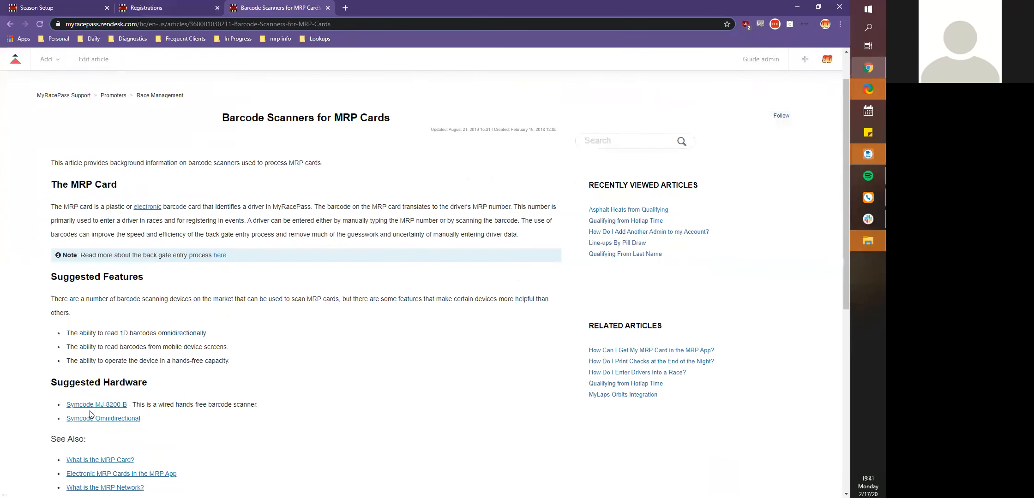
scroll(91, 414, "down", 1)
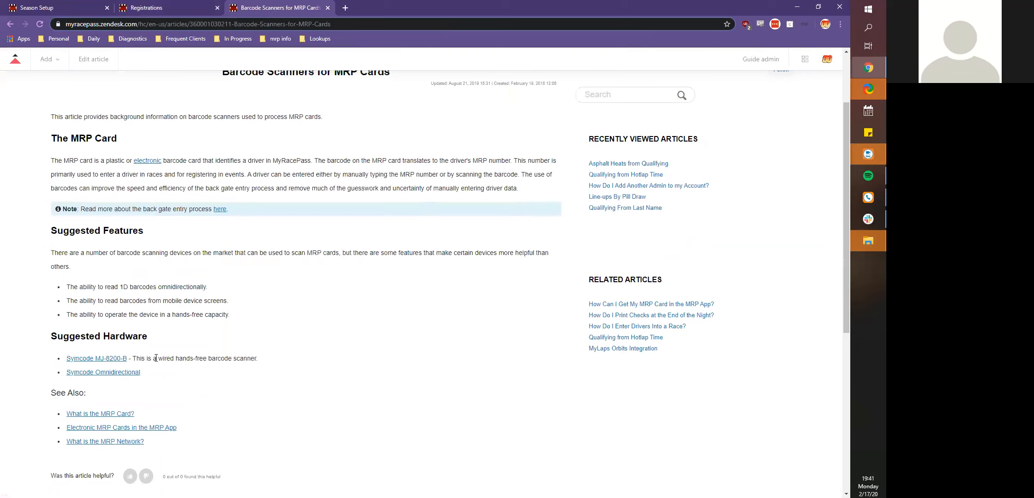
Step: View the Symcode MJ-8200-B scanner's Amazon page, reloading it once, and close it to return to the Season Setup page
left_click(103, 359)
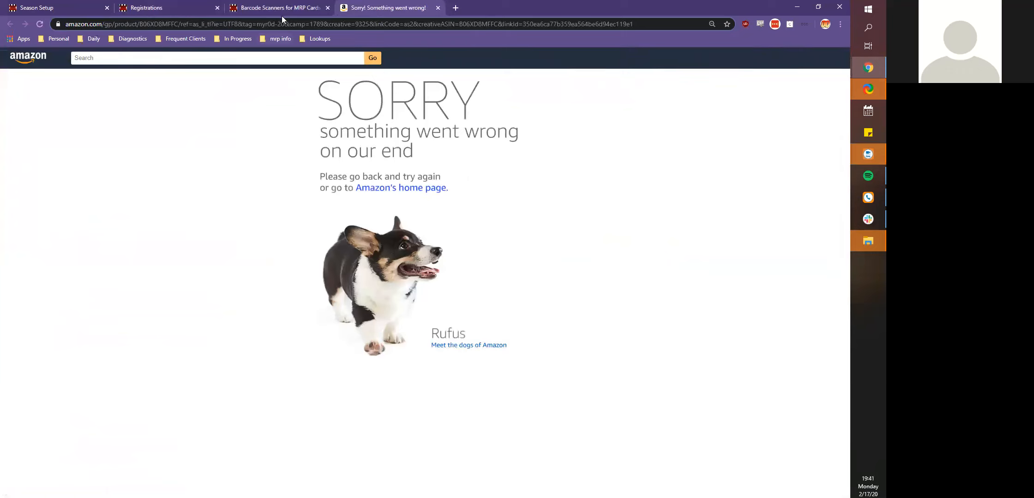
left_click(432, 24)
key("Return")
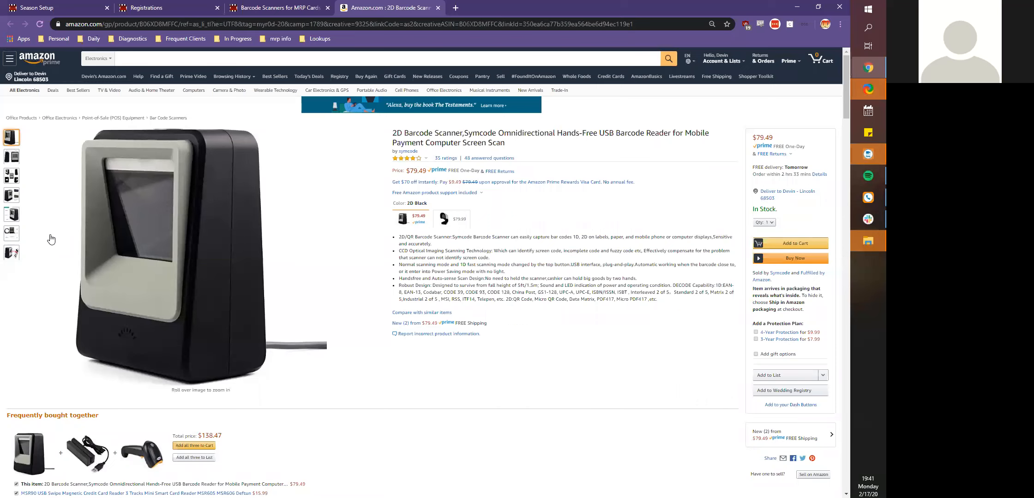
left_click(437, 8)
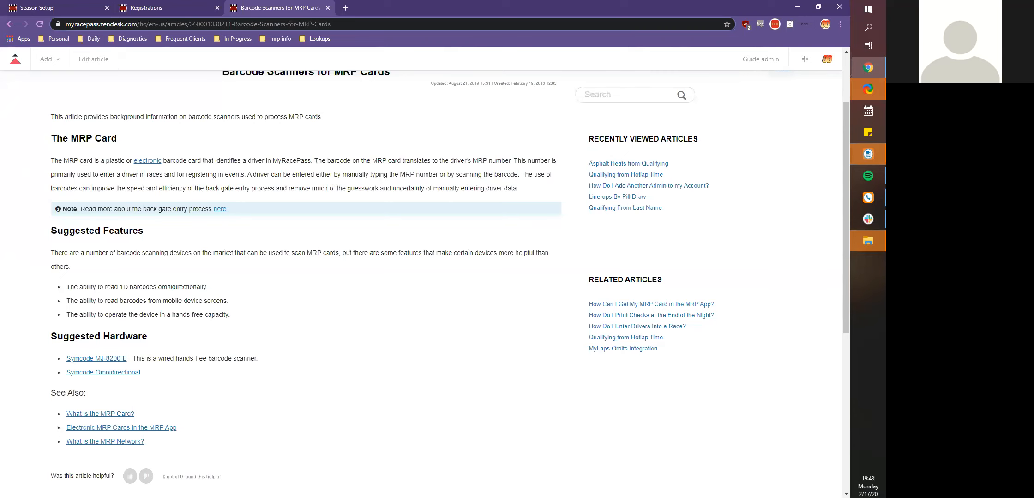
left_click(94, 7)
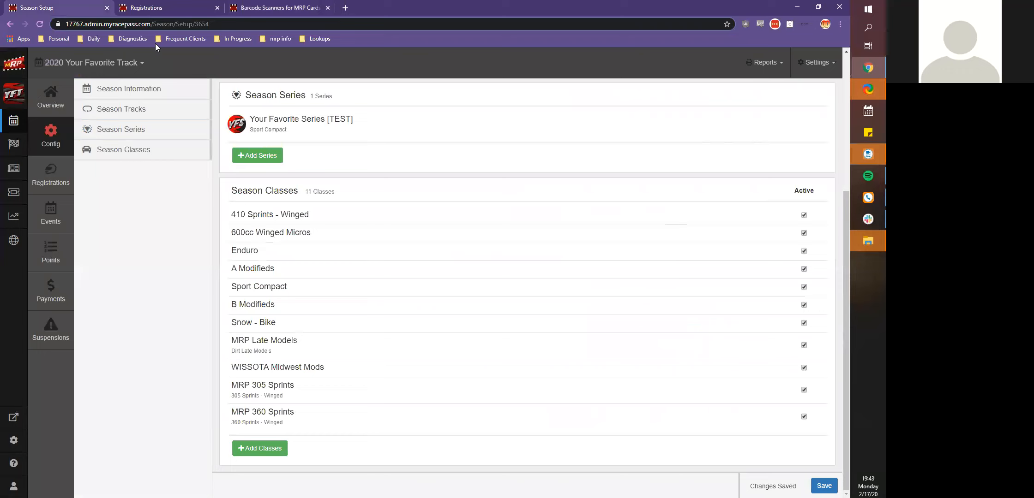